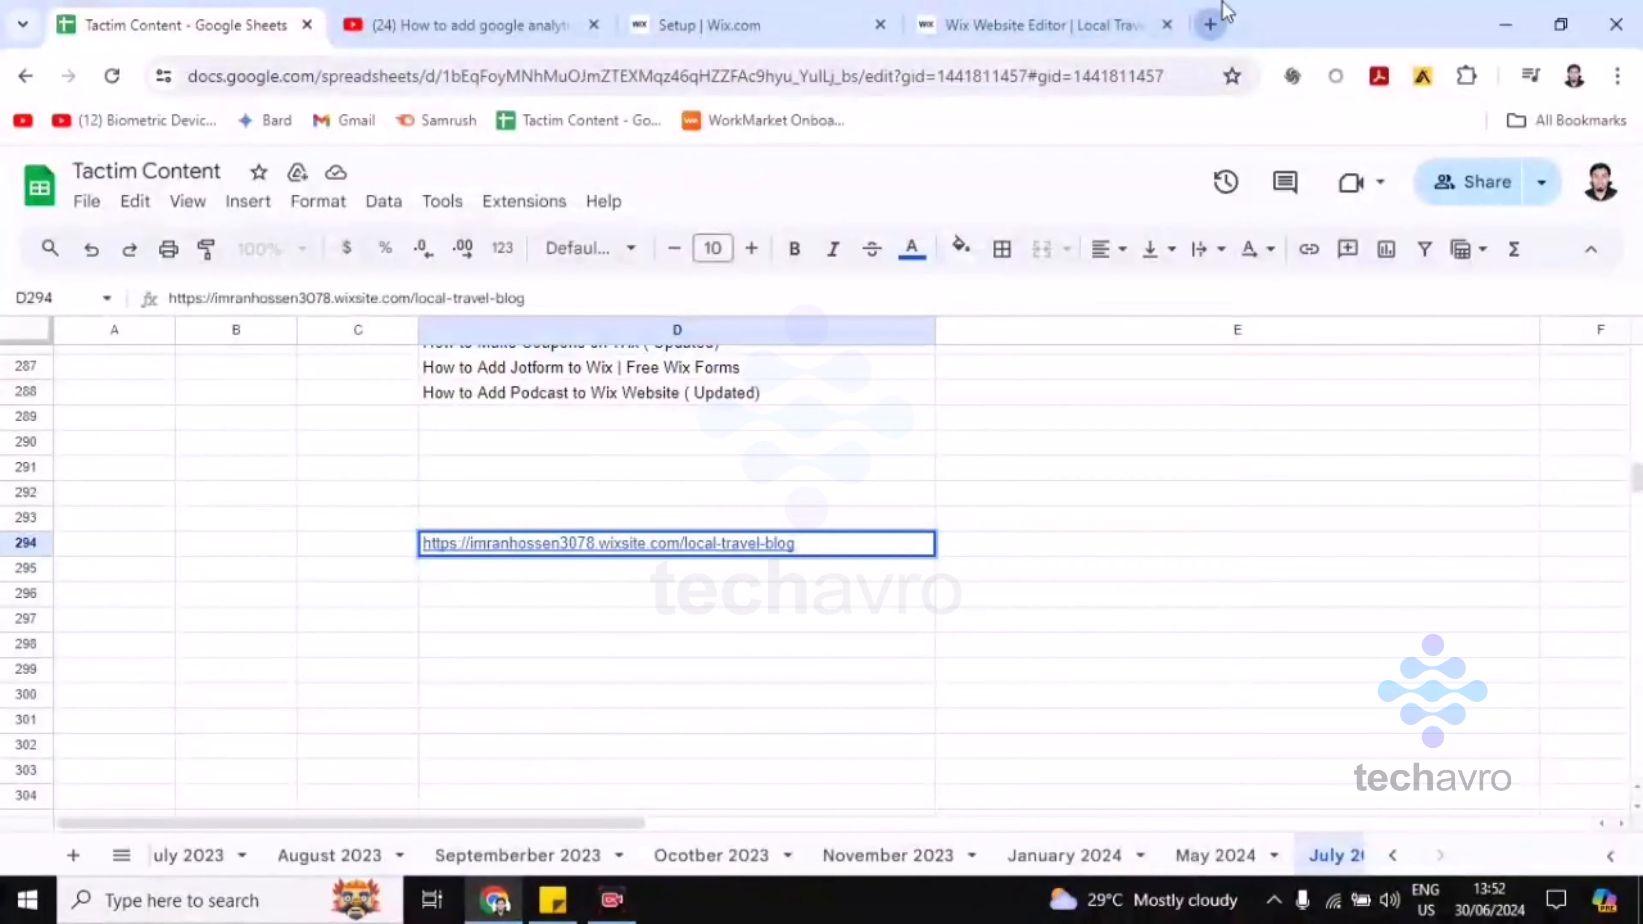
# Search the web for google analytics in a new tab and open the Analytics Tools & Solutions for Your Business result.
pyautogui.click(1210, 22)
pyautogui.write('go')
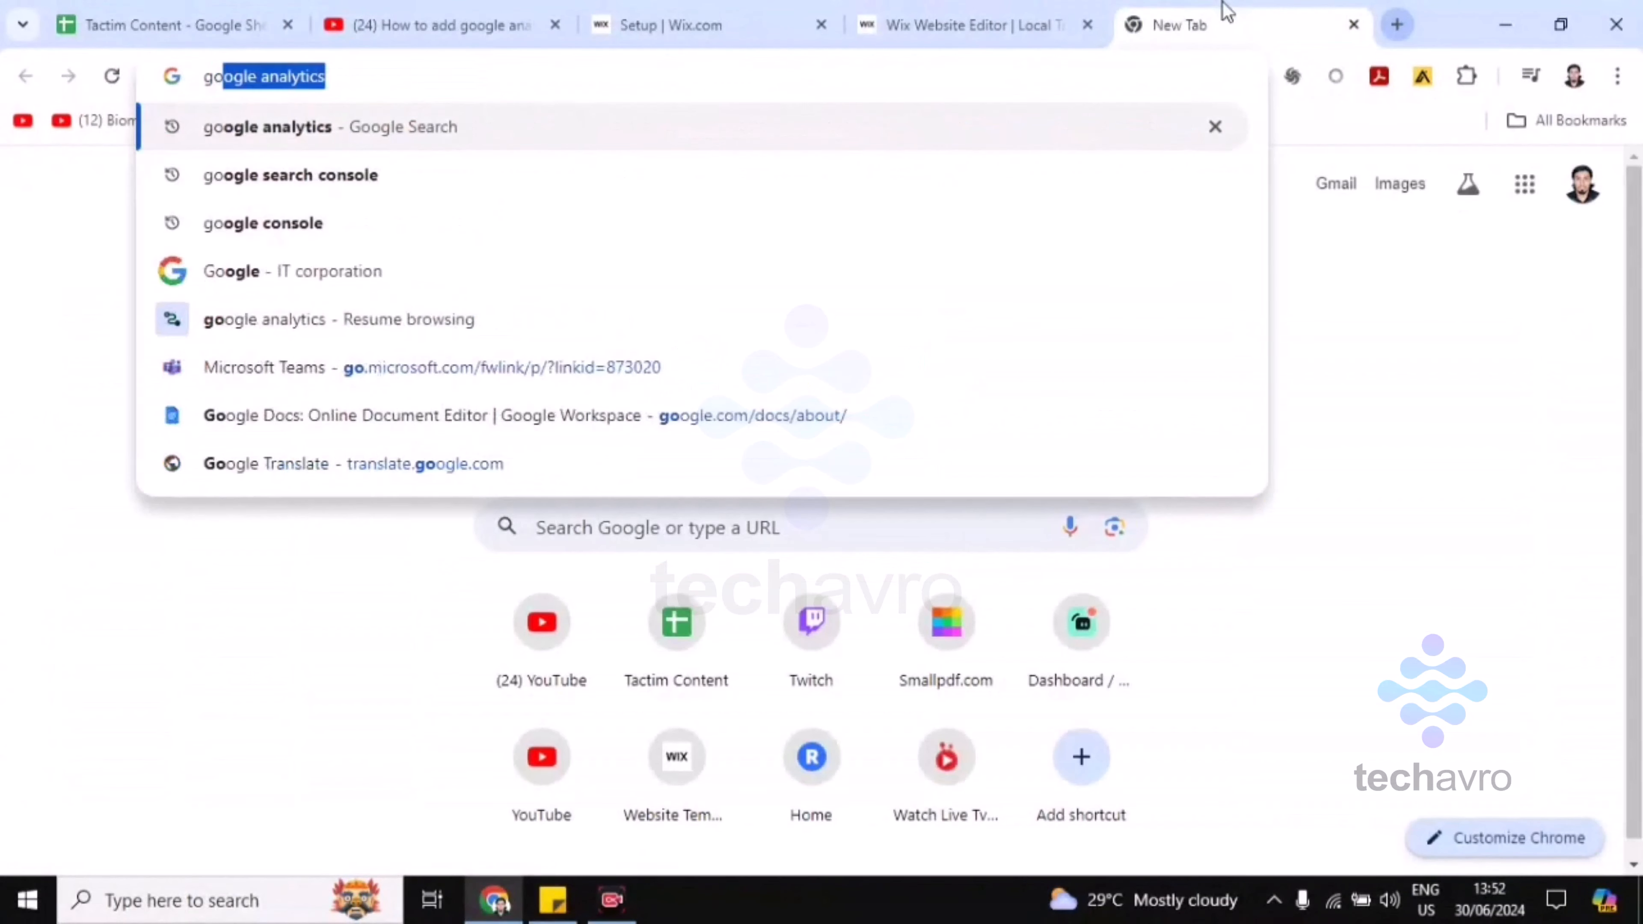
pyautogui.press('Return')
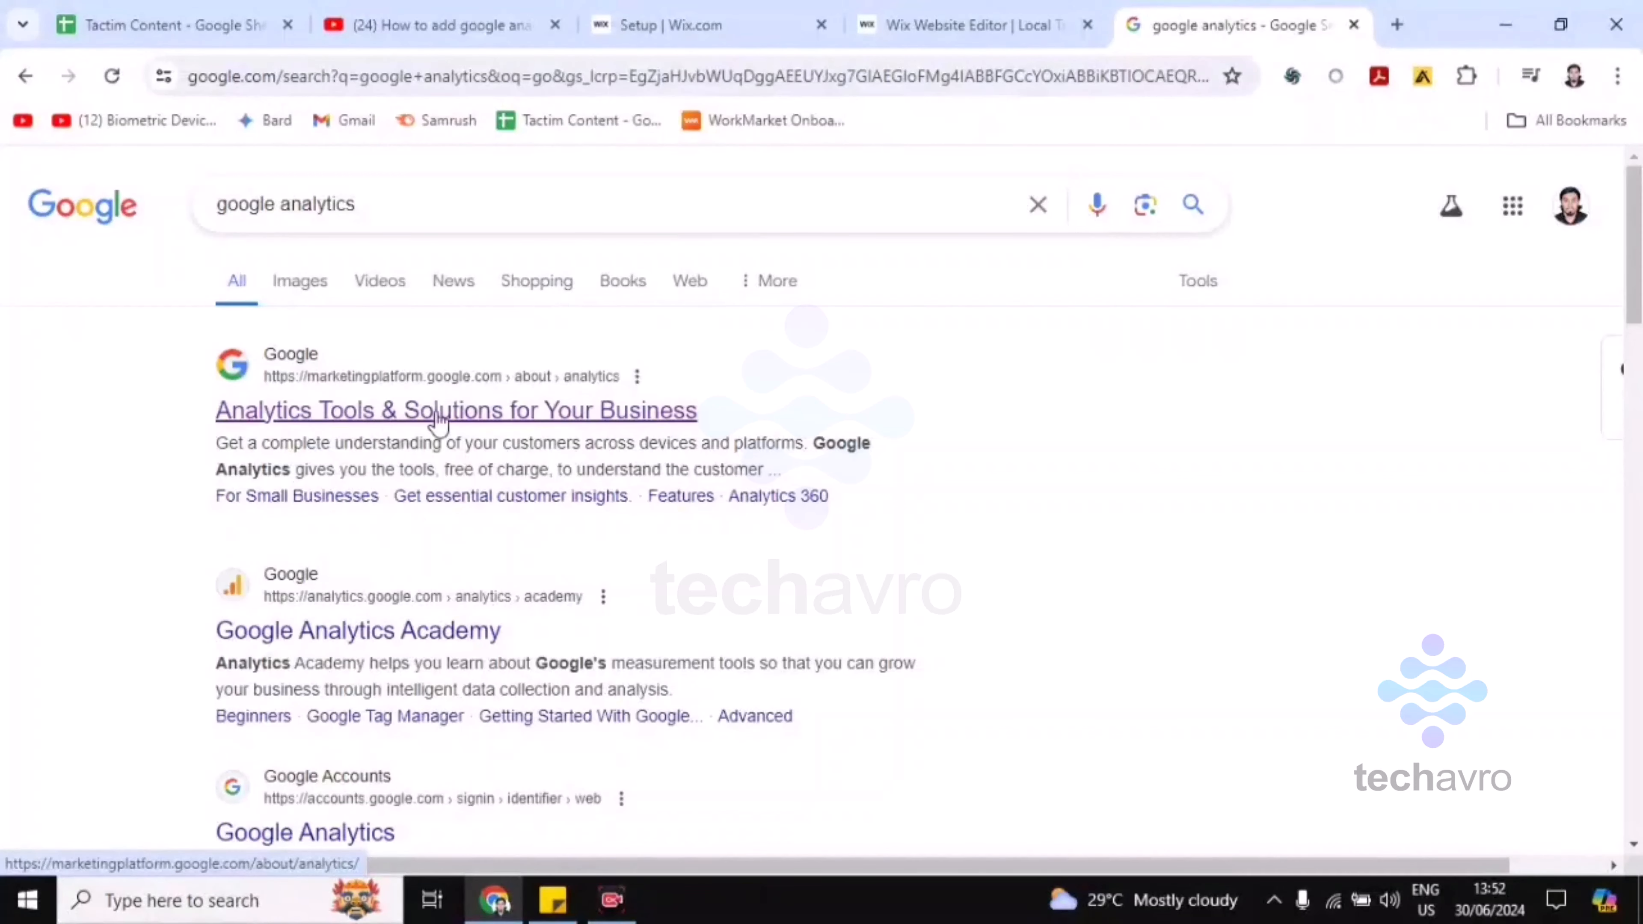
pyautogui.click(471, 411)
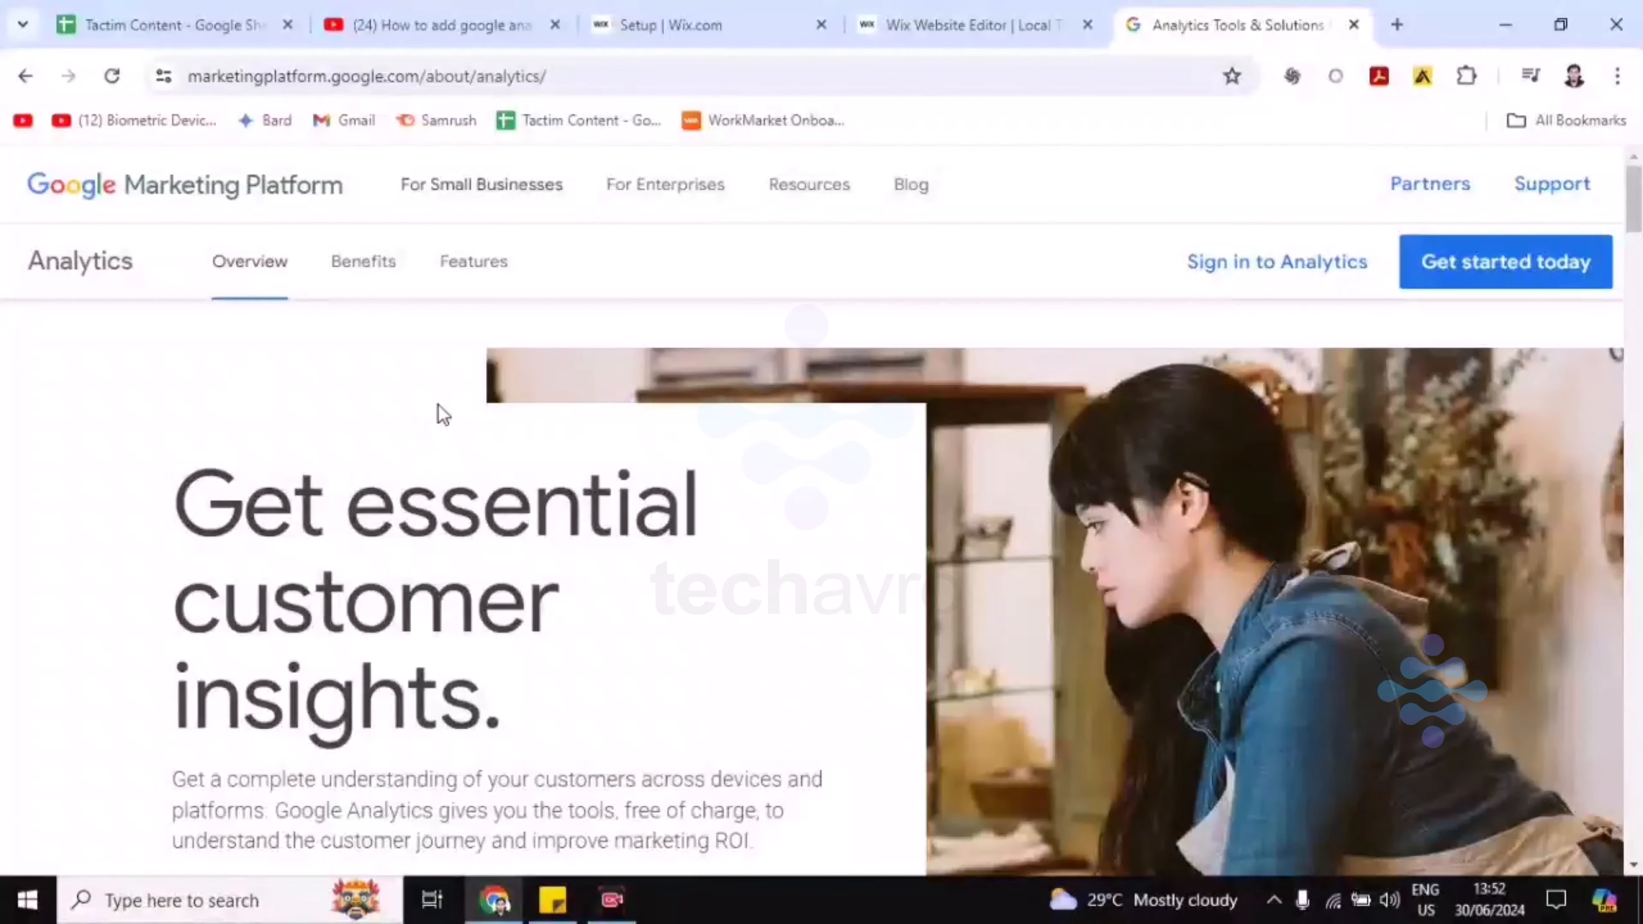
# Sign in to Analytics, close the leftover marketing page tab, and dismiss the notice about conversions renamed to key events.
pyautogui.scroll(-3, 443, 415)
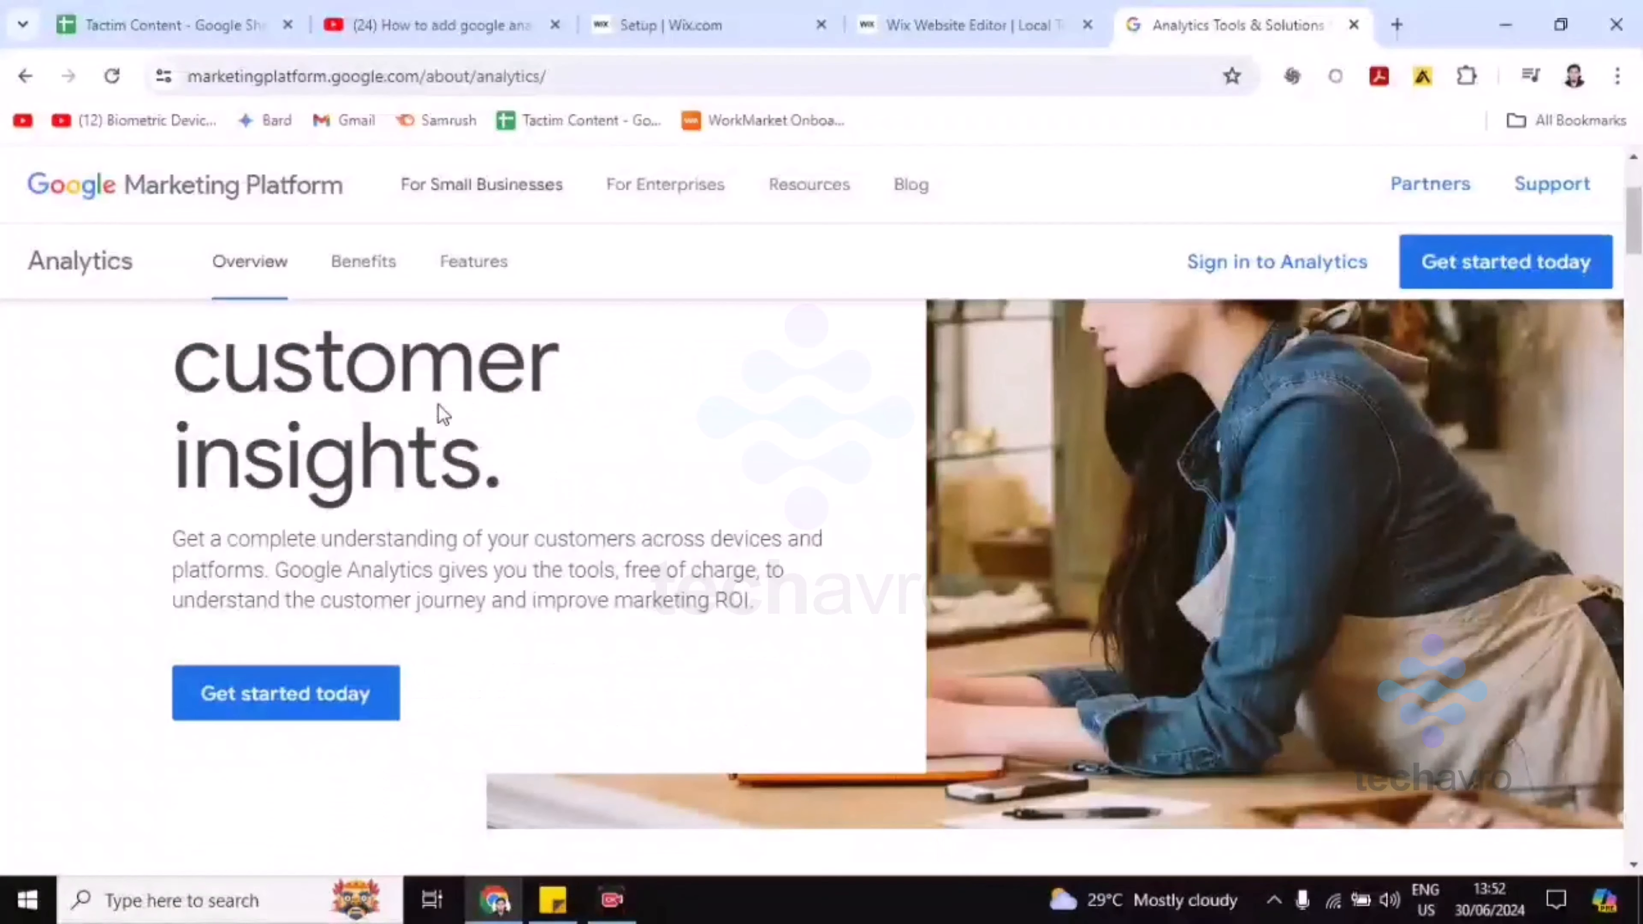
pyautogui.click(1279, 287)
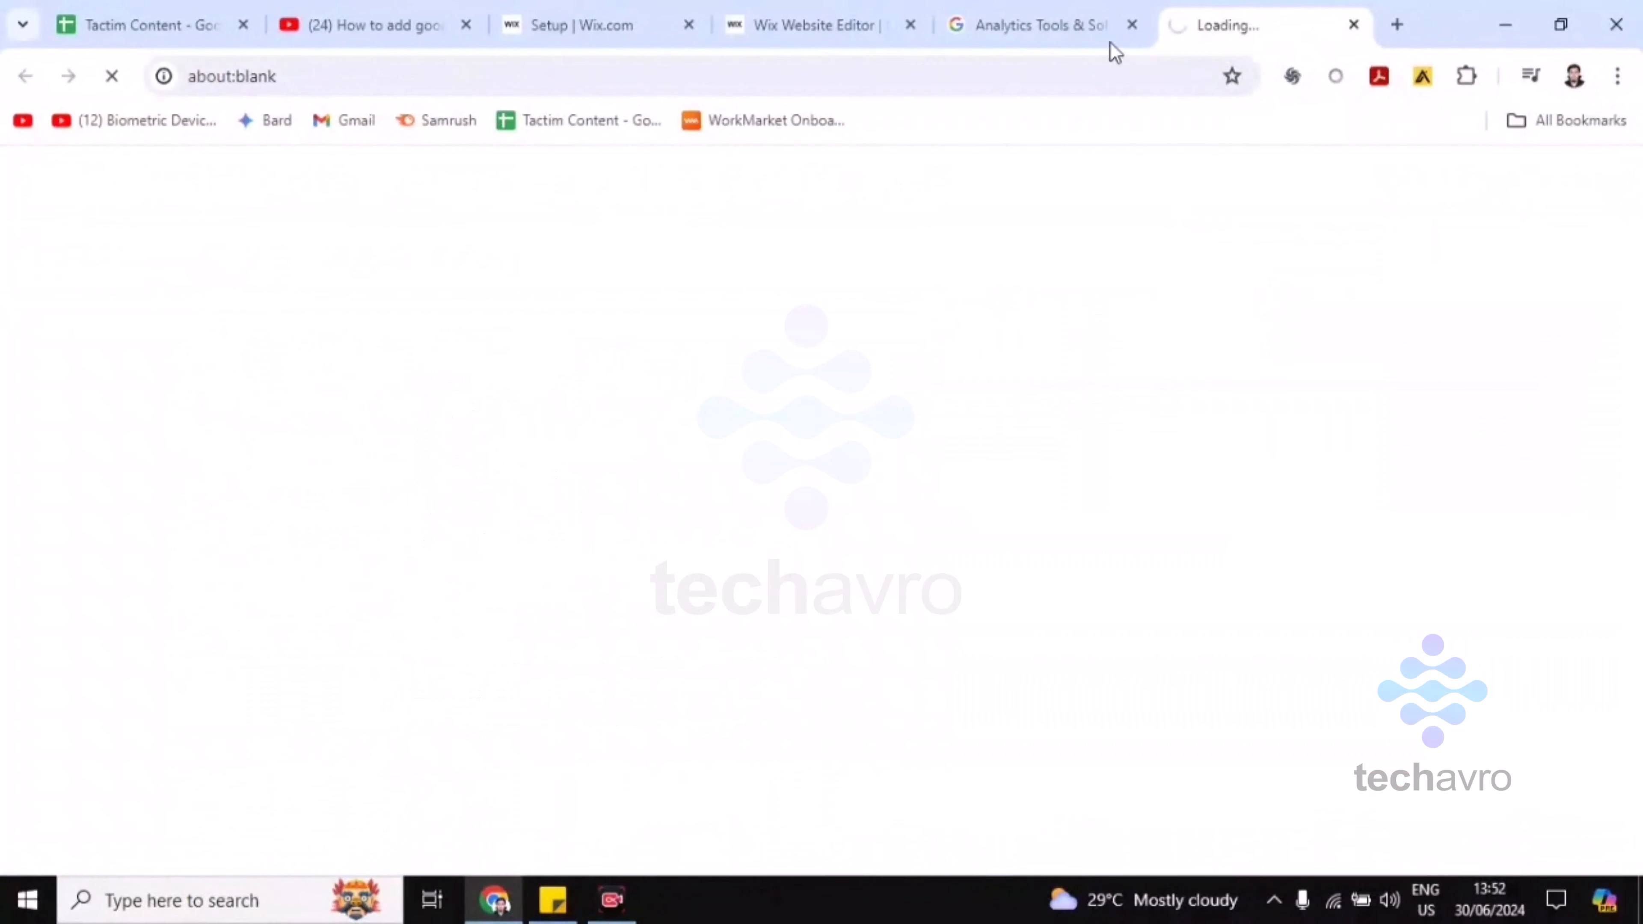
pyautogui.click(1129, 27)
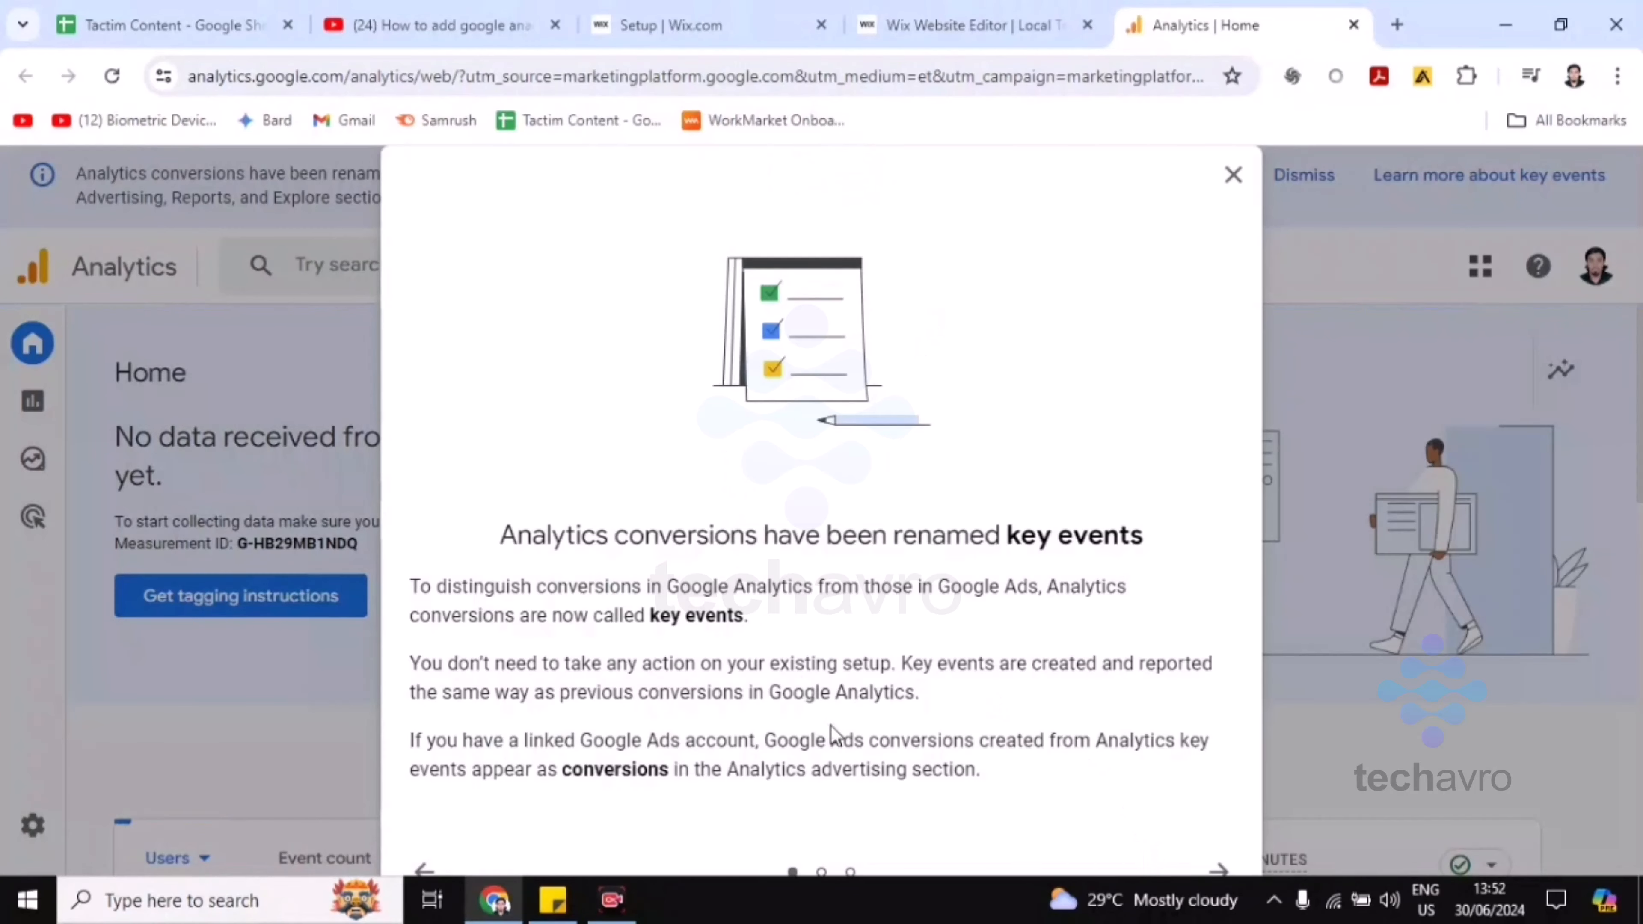
pyautogui.click(1234, 175)
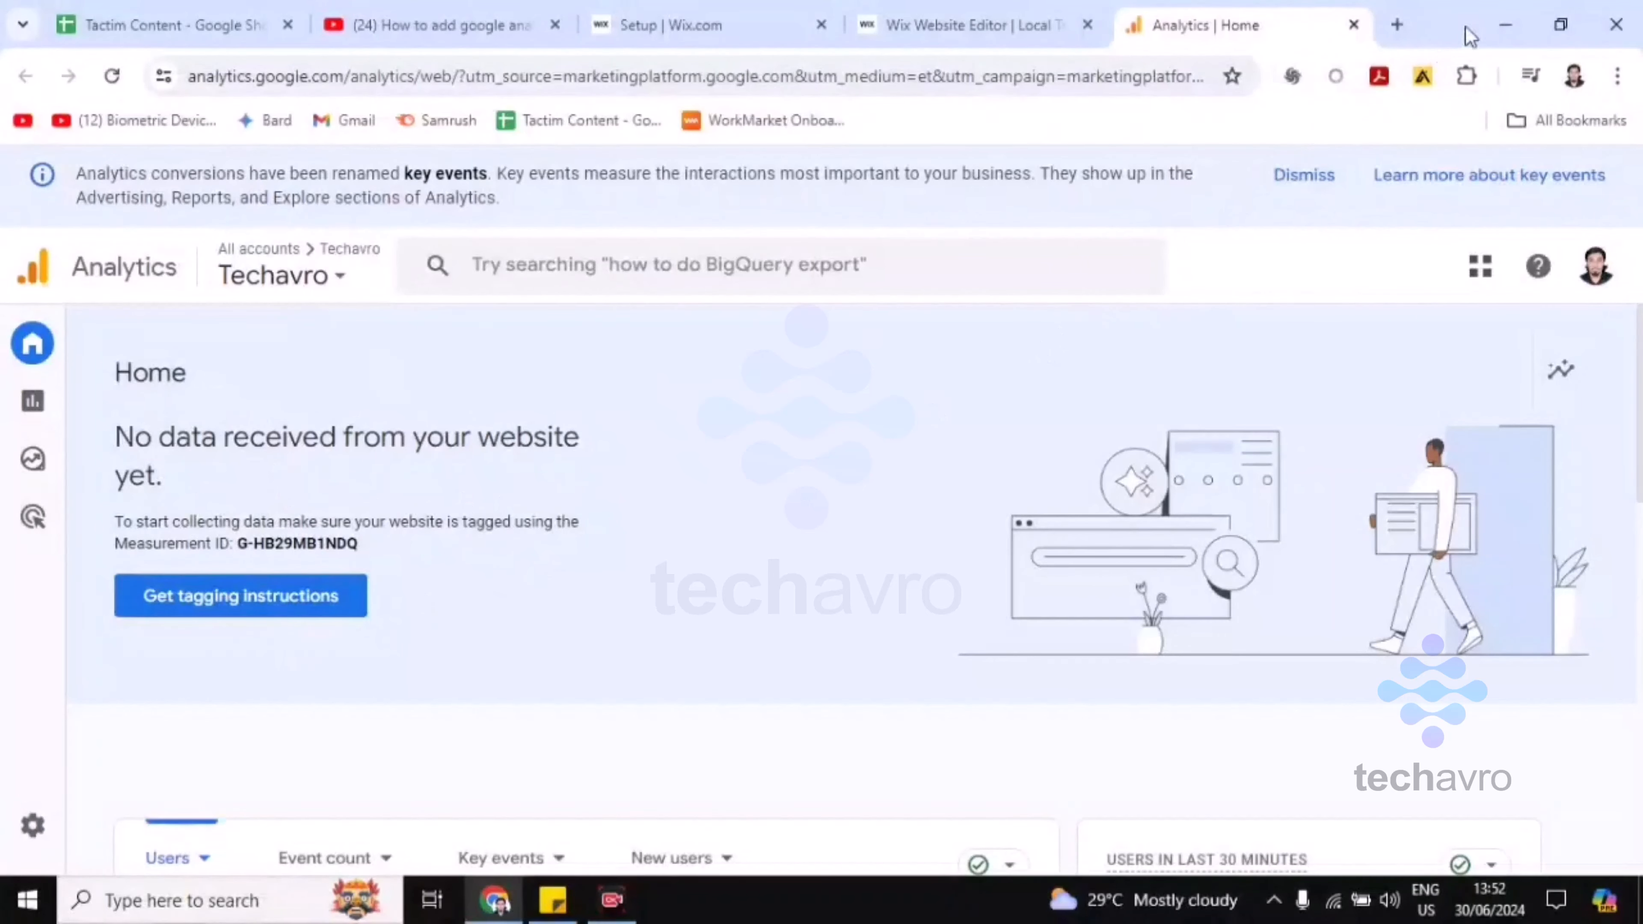
# Minimize the current browser window and open a maximized Google Chrome window under the other user profile.
pyautogui.click(1497, 24)
pyautogui.doubleClick(49, 294)
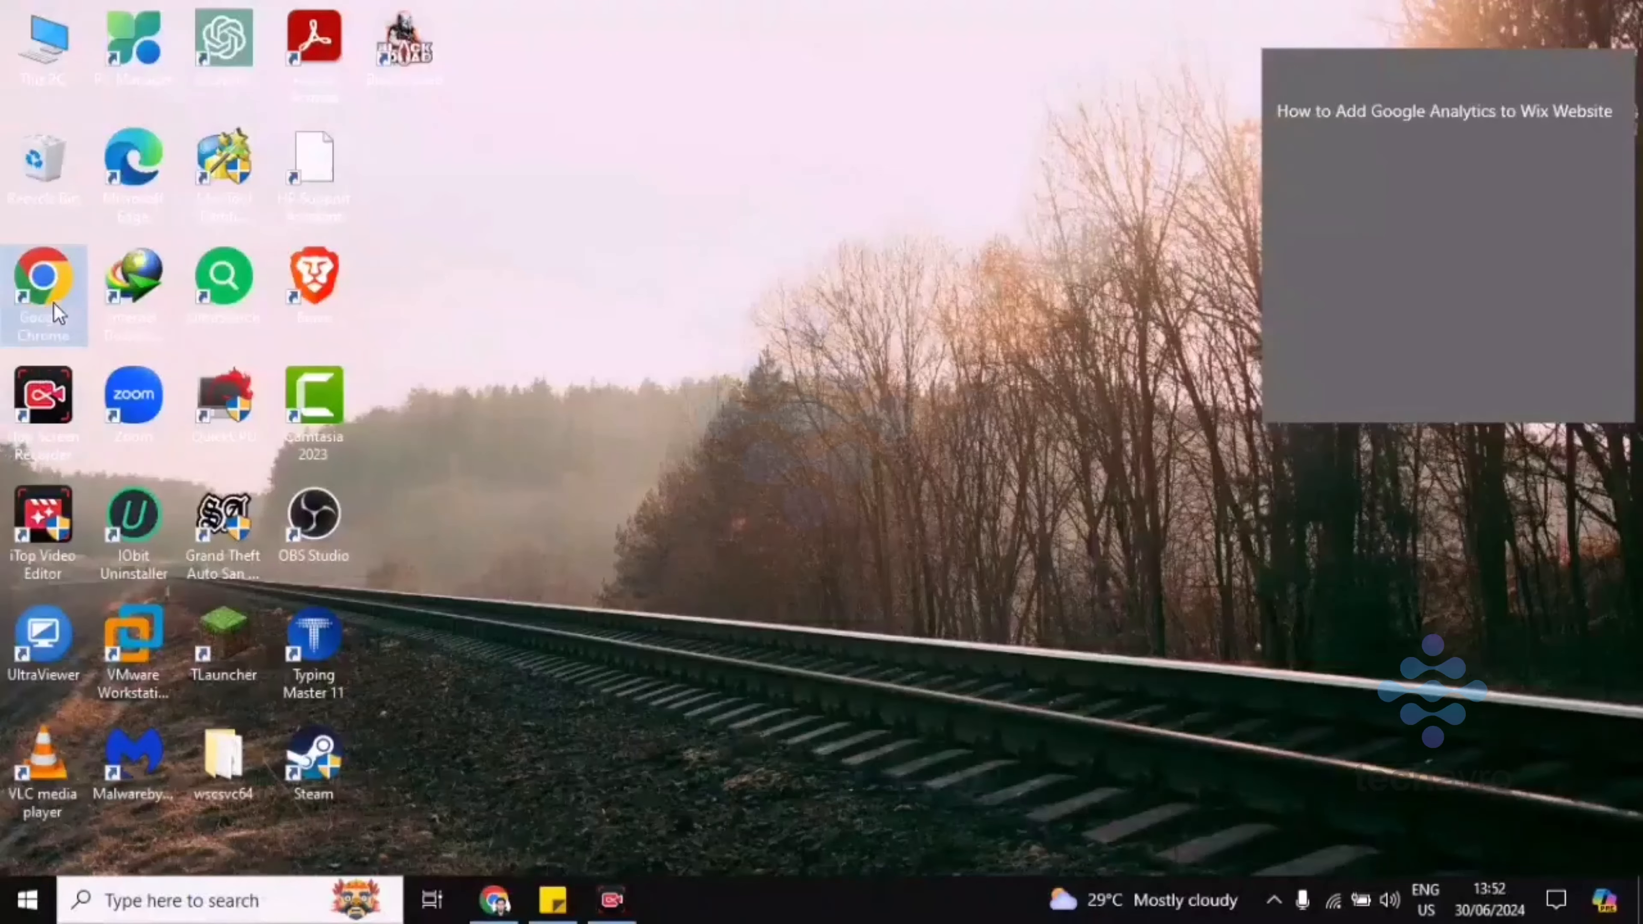
pyautogui.click(703, 451)
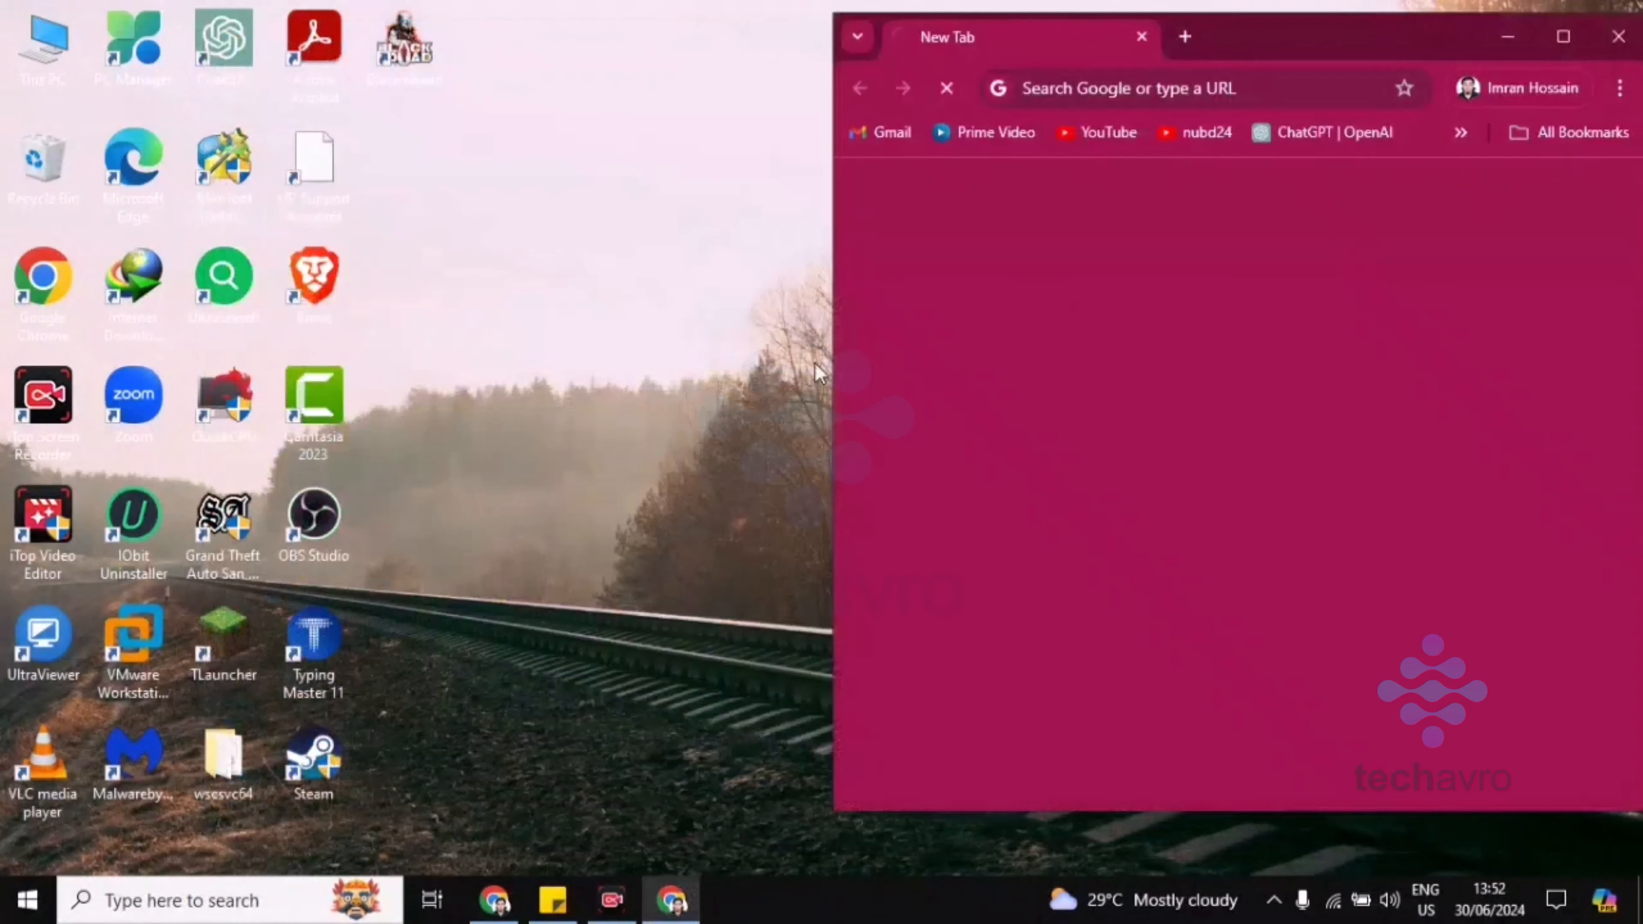
pyautogui.click(1567, 31)
# Search the web for google ana\ in the new browser window.
pyautogui.click(803, 65)
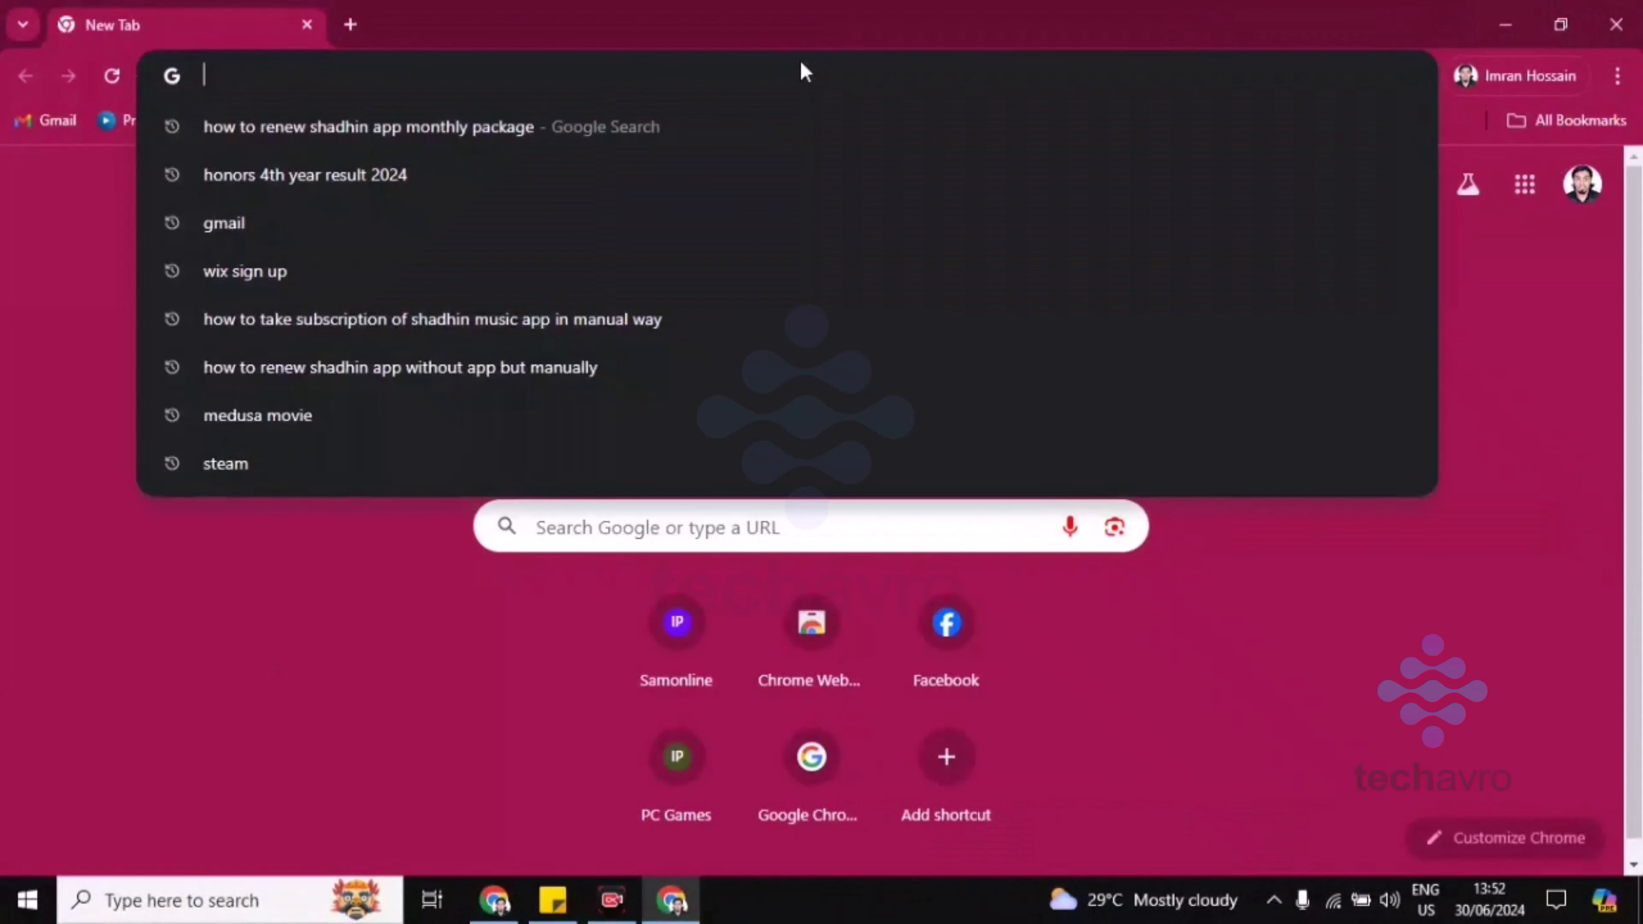
pyautogui.write('goog.')
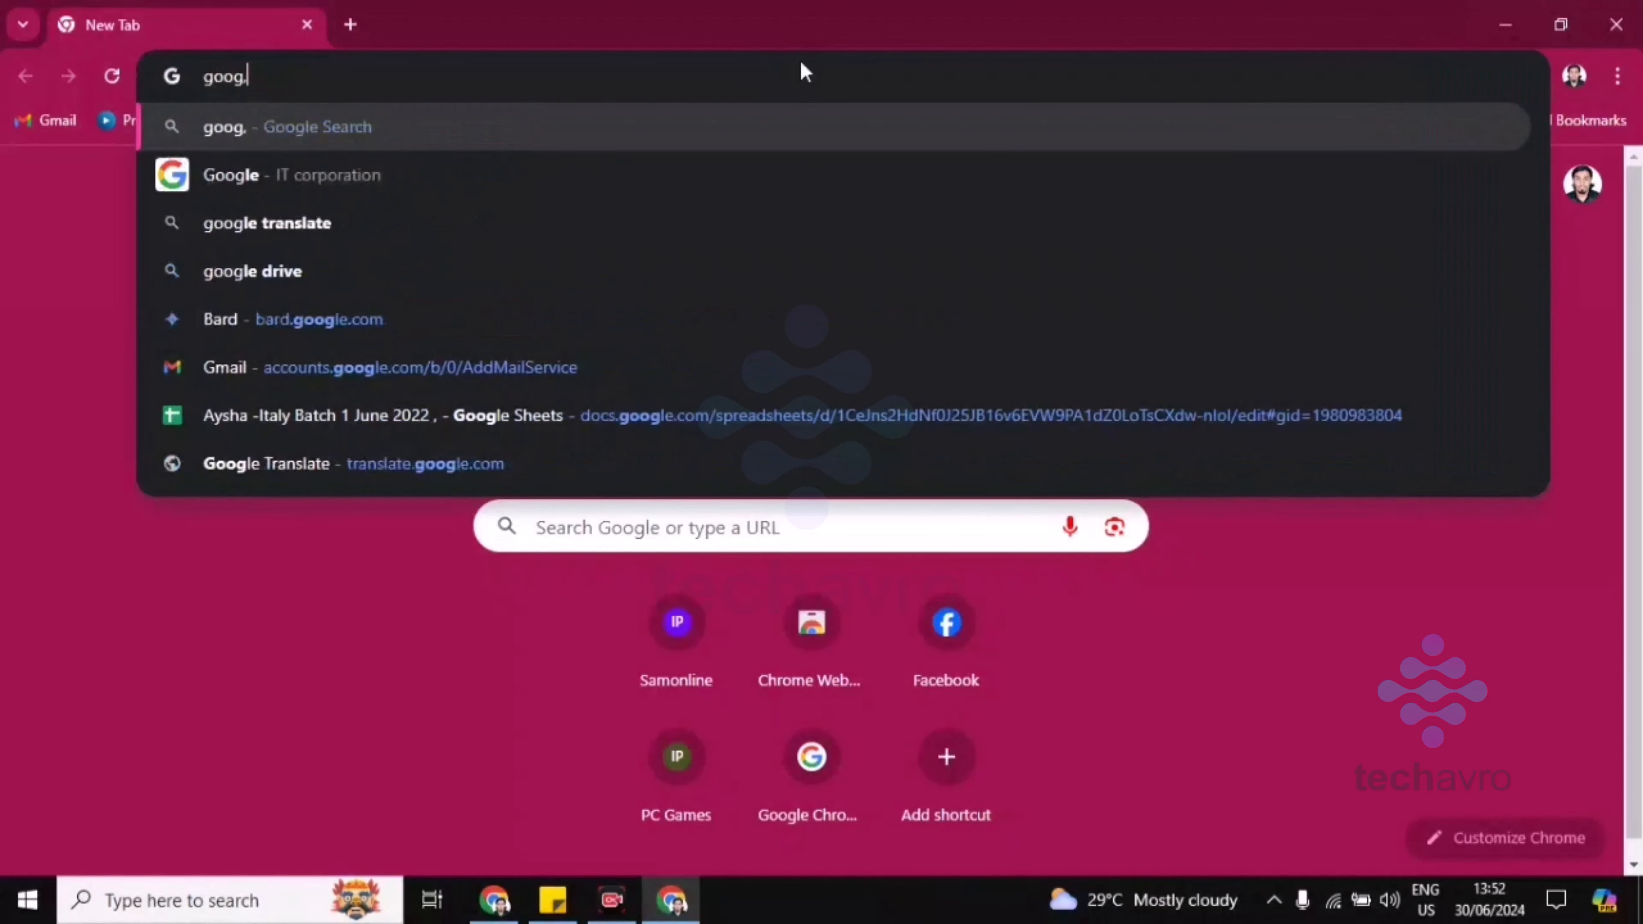
pyautogui.press('BackSpace')
pyautogui.write('le ')
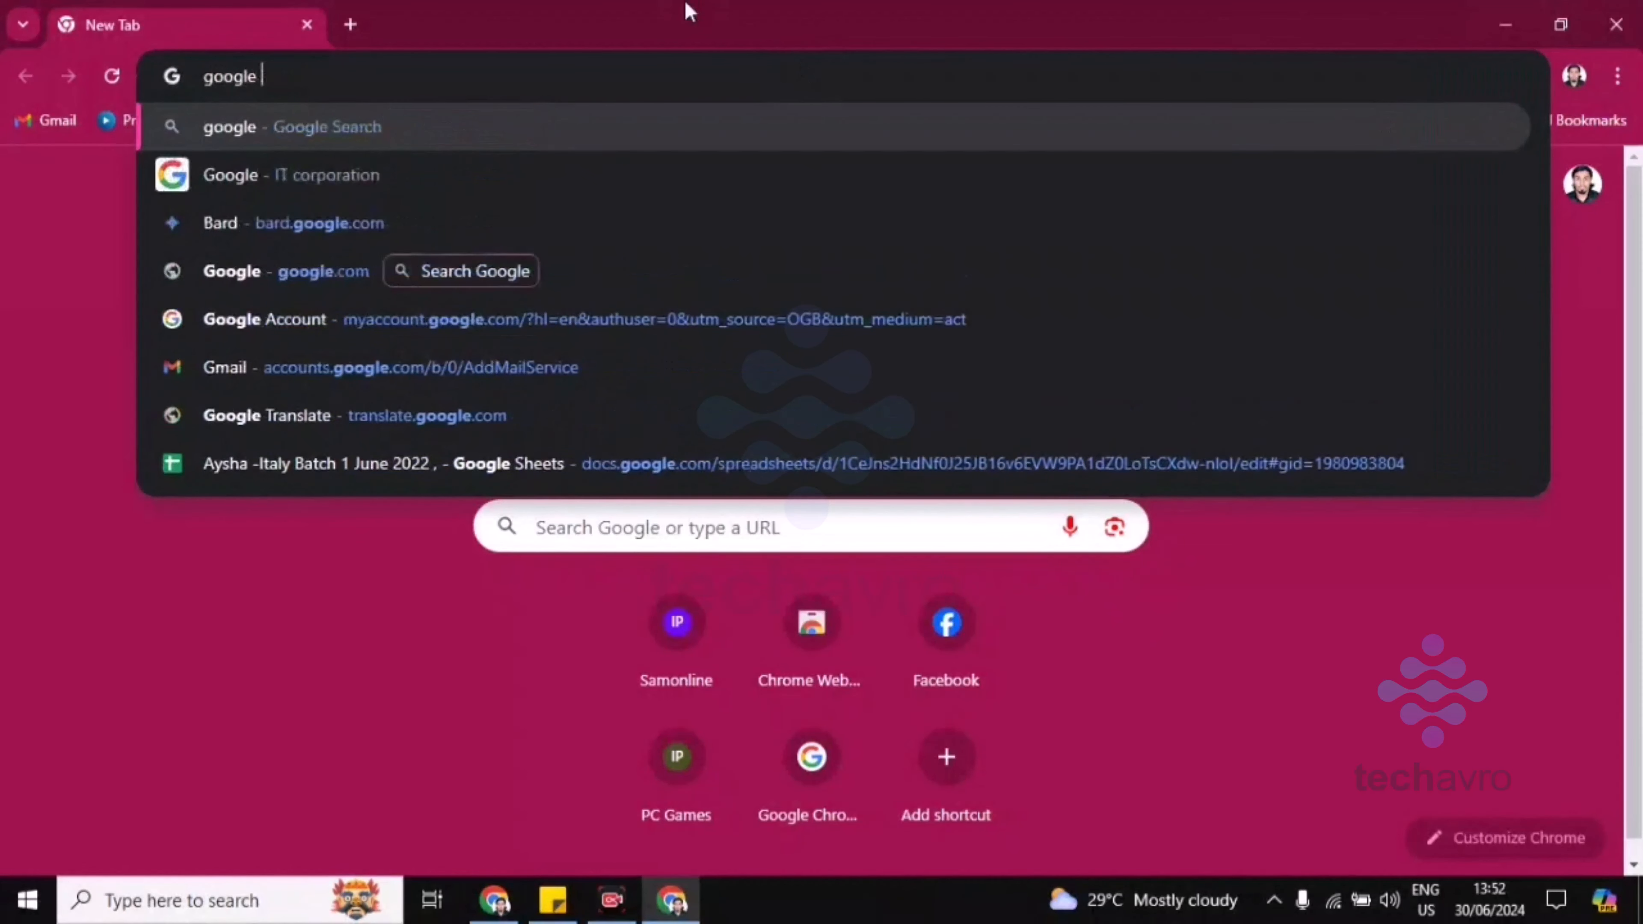
pyautogui.write('ana')
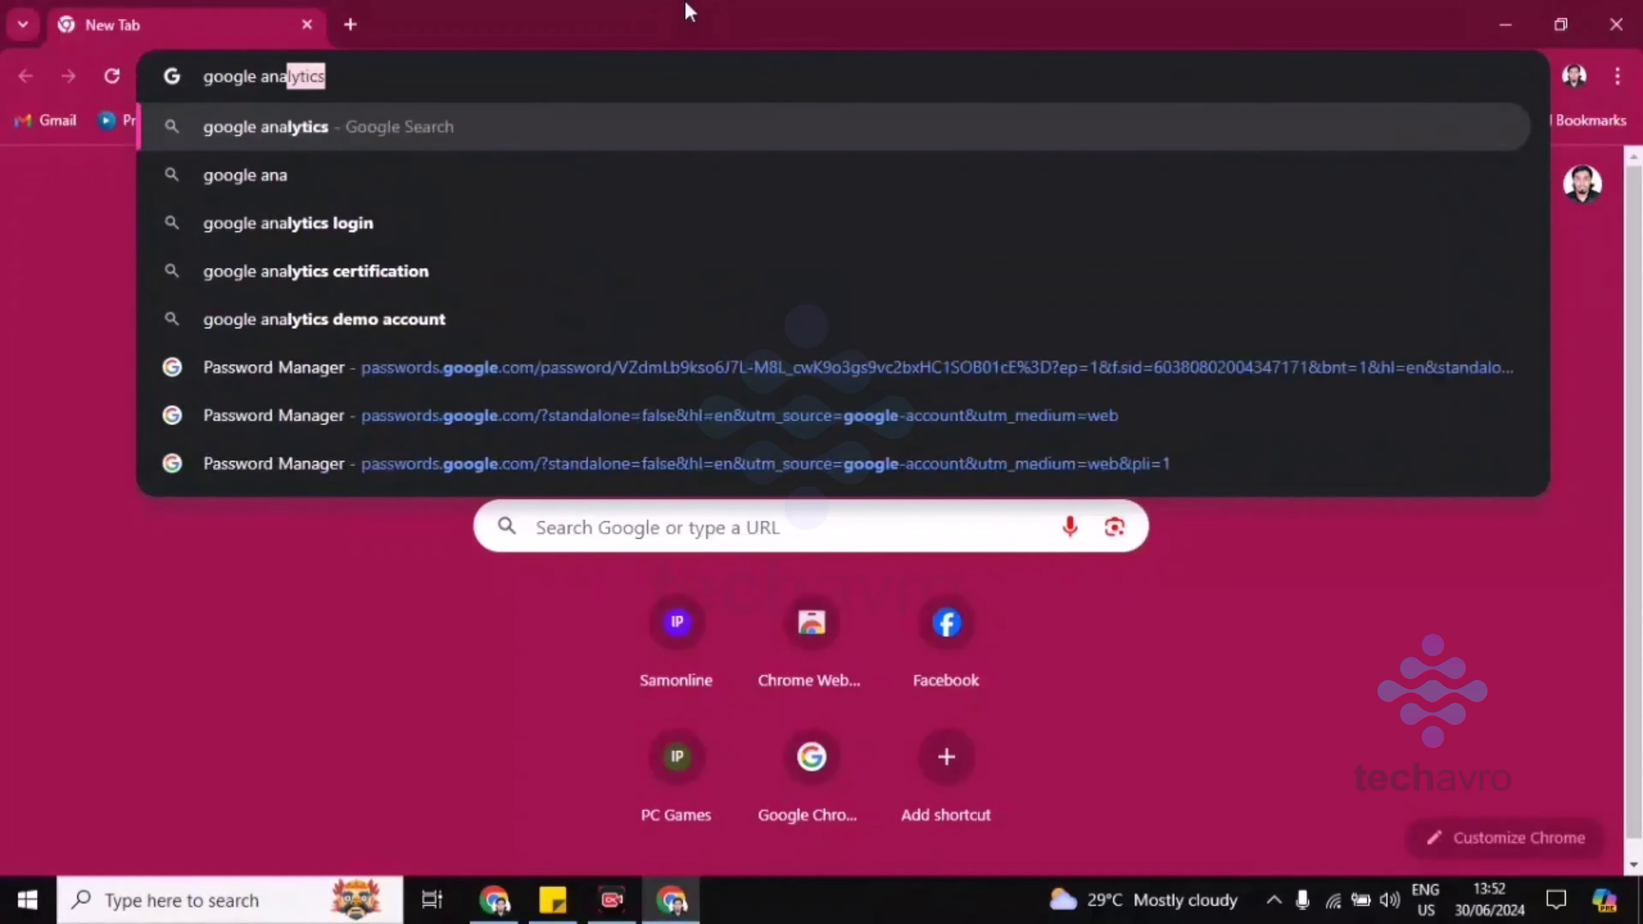
pyautogui.write('\\')
pyautogui.press('Return')
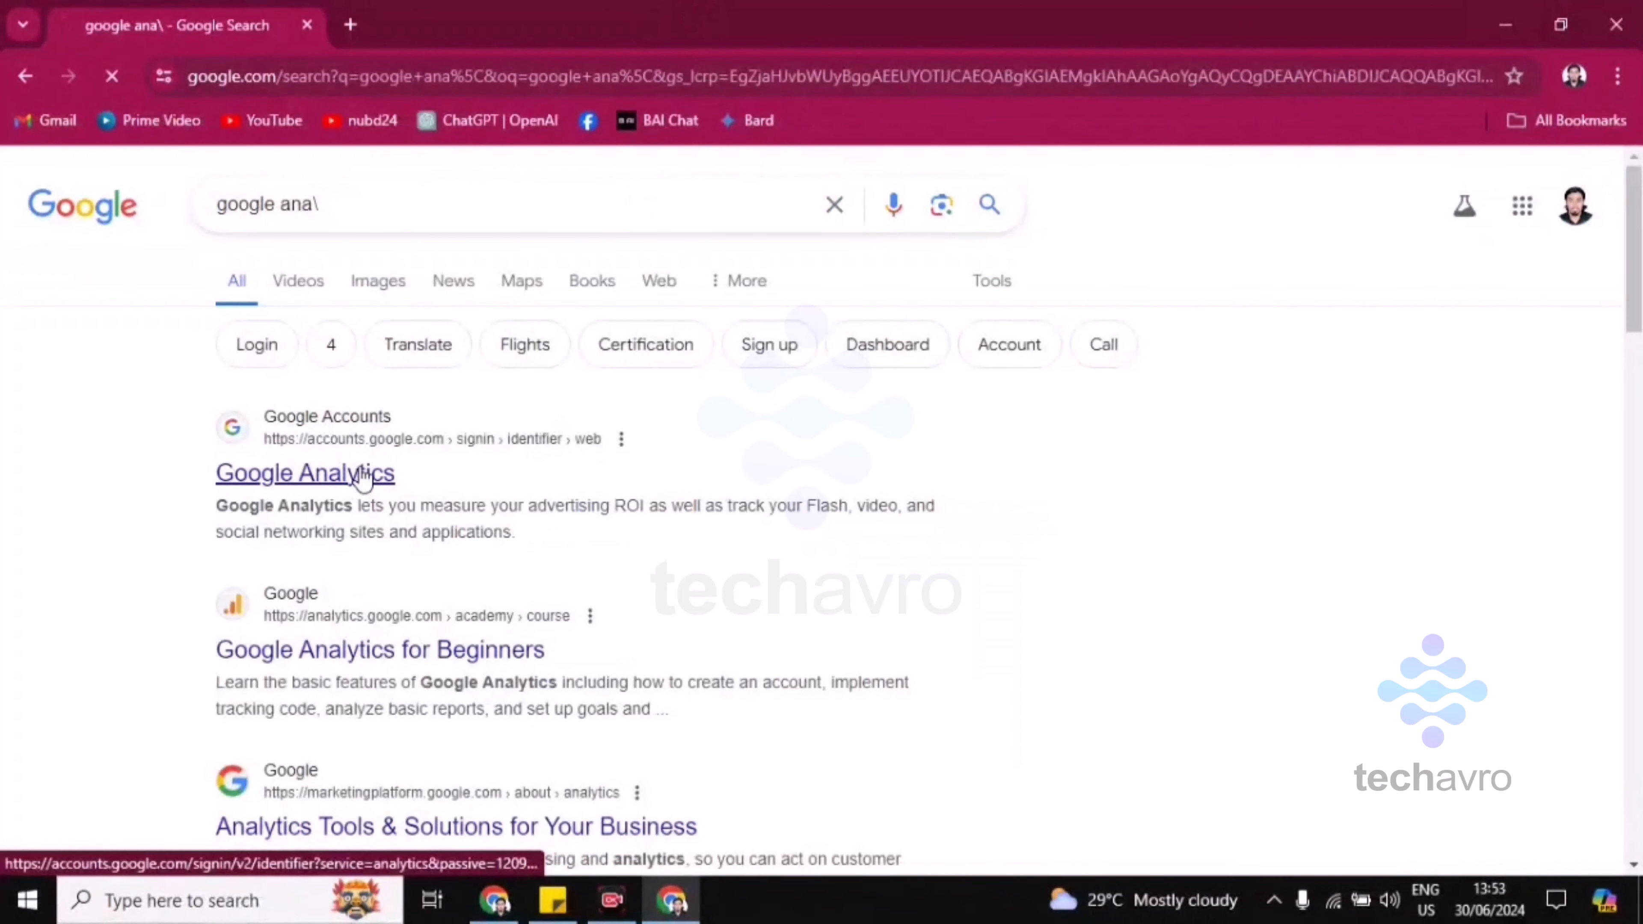
# Open the Google Analytics sign-in result and verify the Google account by submitting the account password.
pyautogui.click(367, 477)
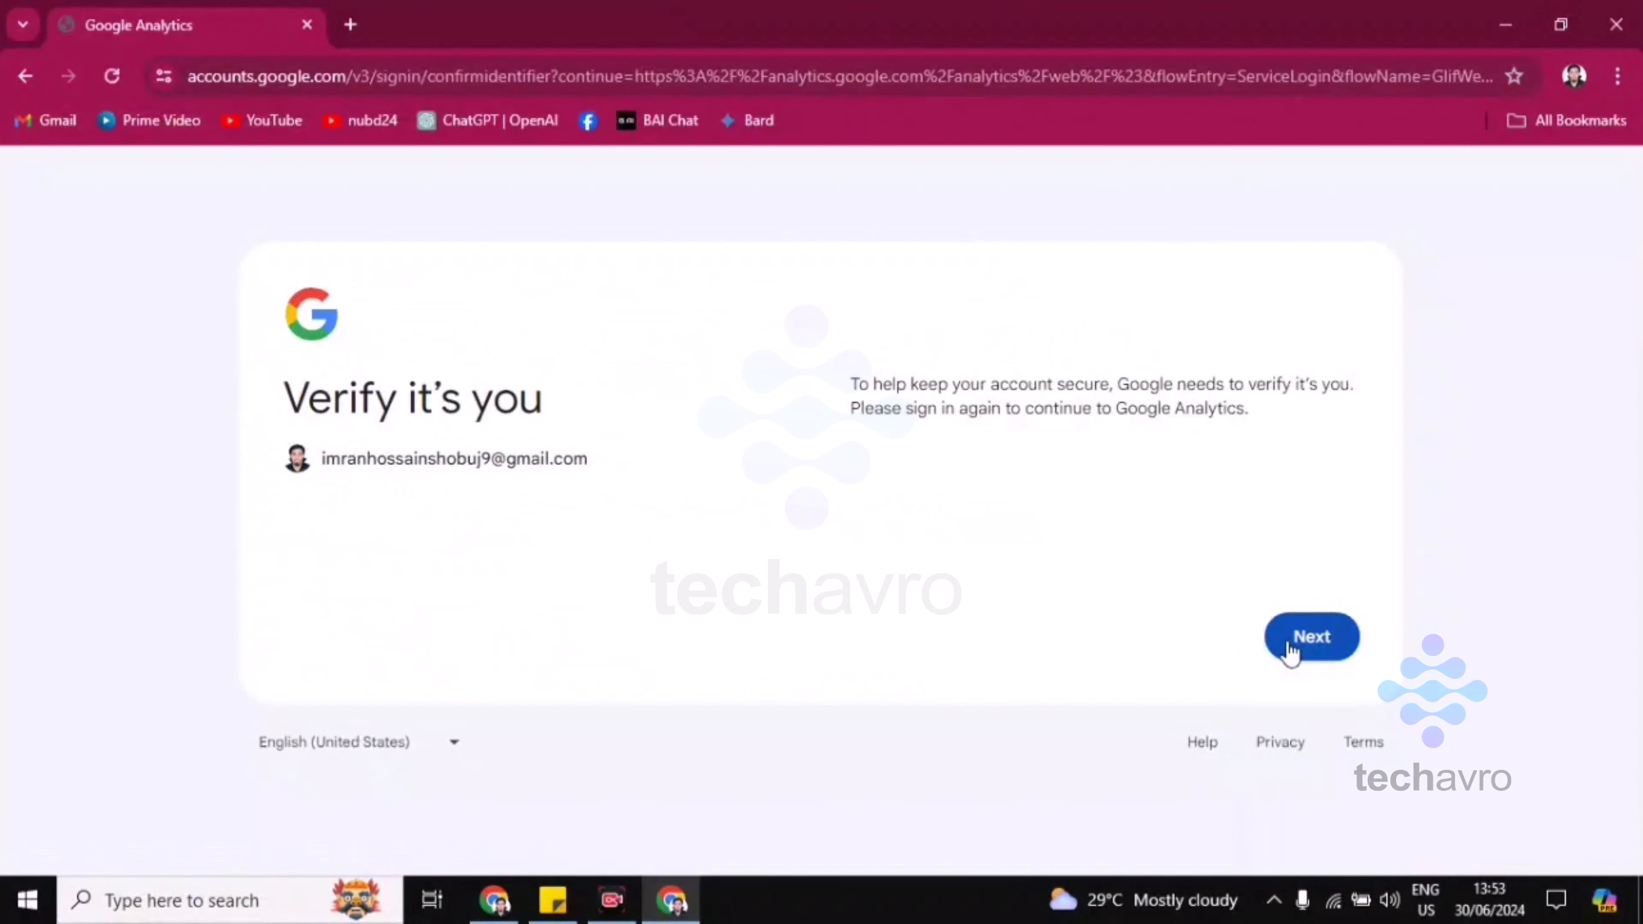
pyautogui.click(1291, 644)
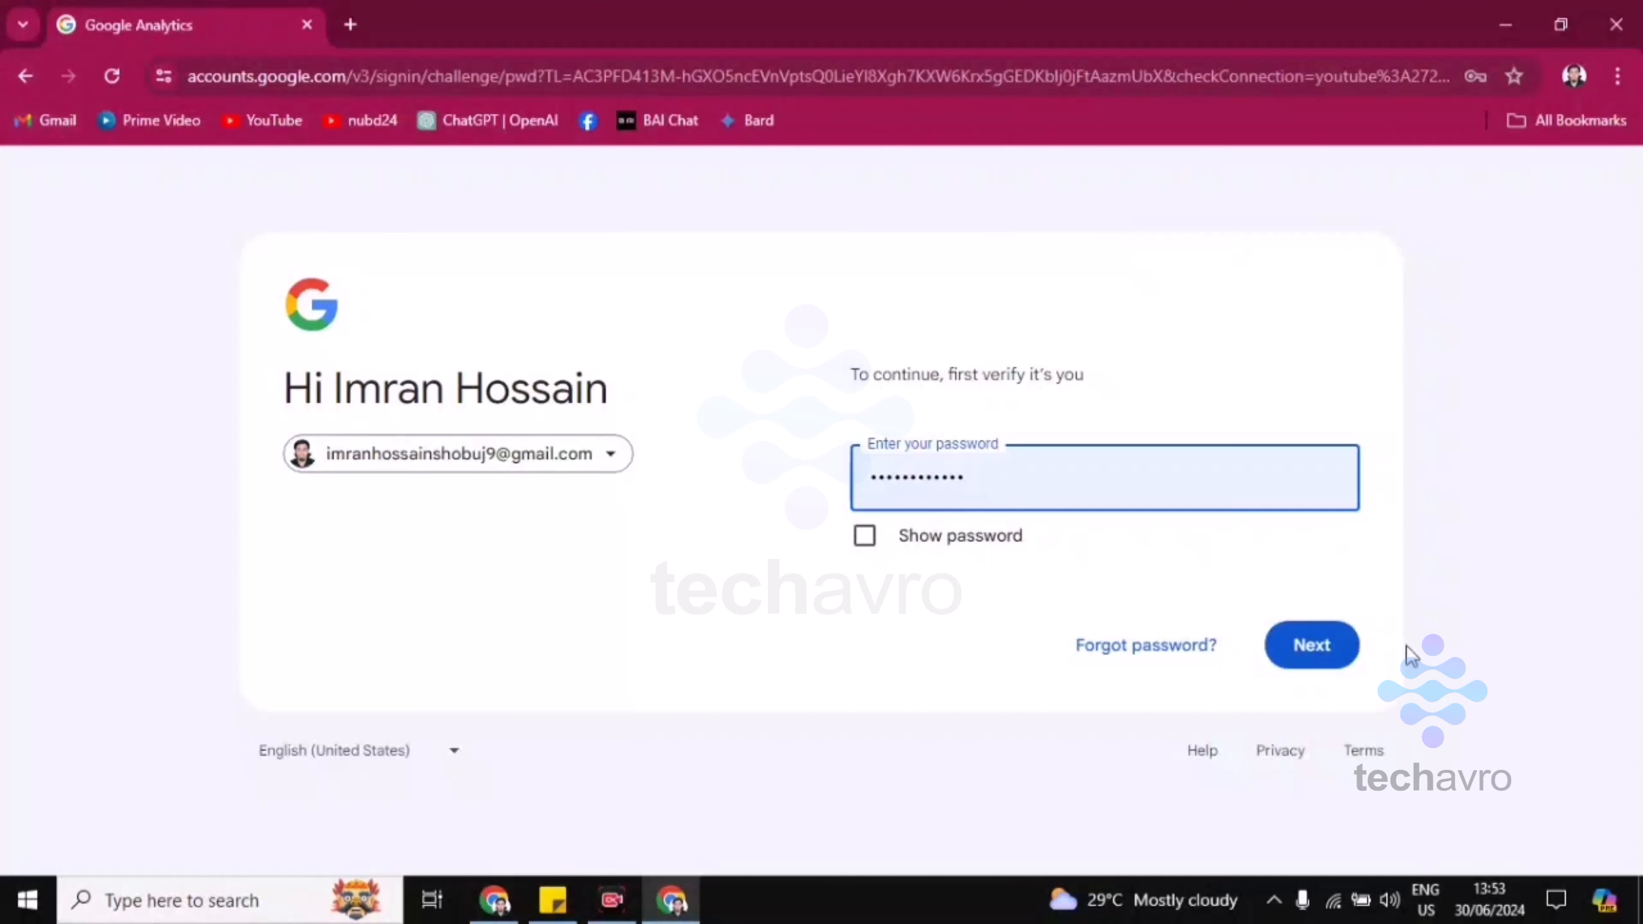
pyautogui.click(1312, 646)
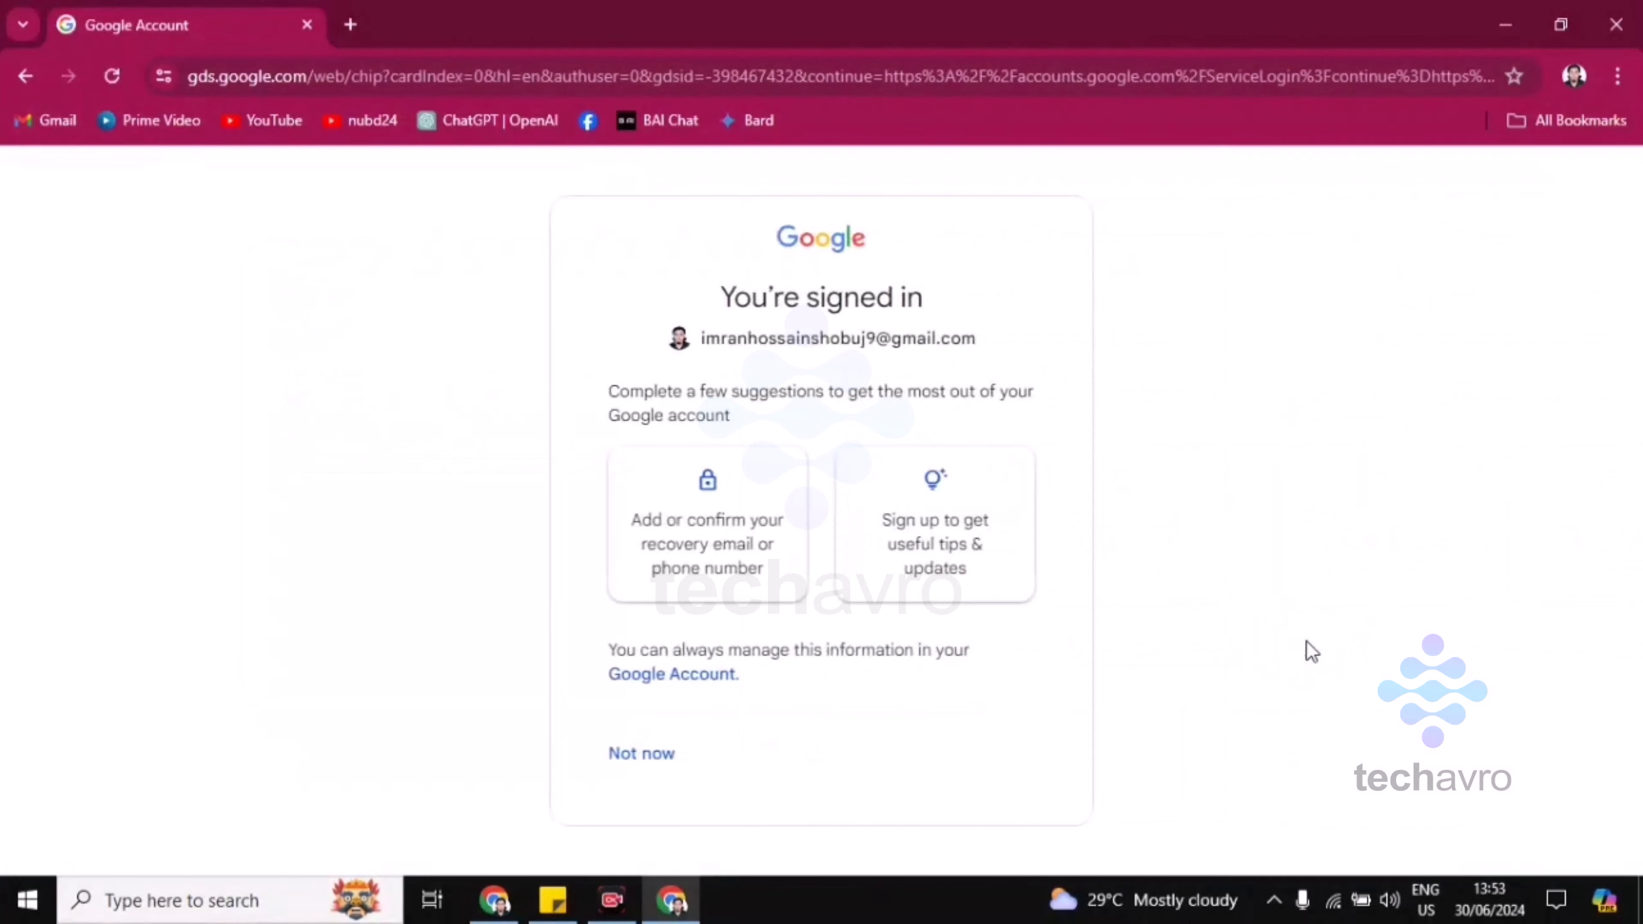
# Replace the Google Account suggestions tab with a new tab and search the web for google analytics.
pyautogui.click(16, 89)
pyautogui.click(350, 24)
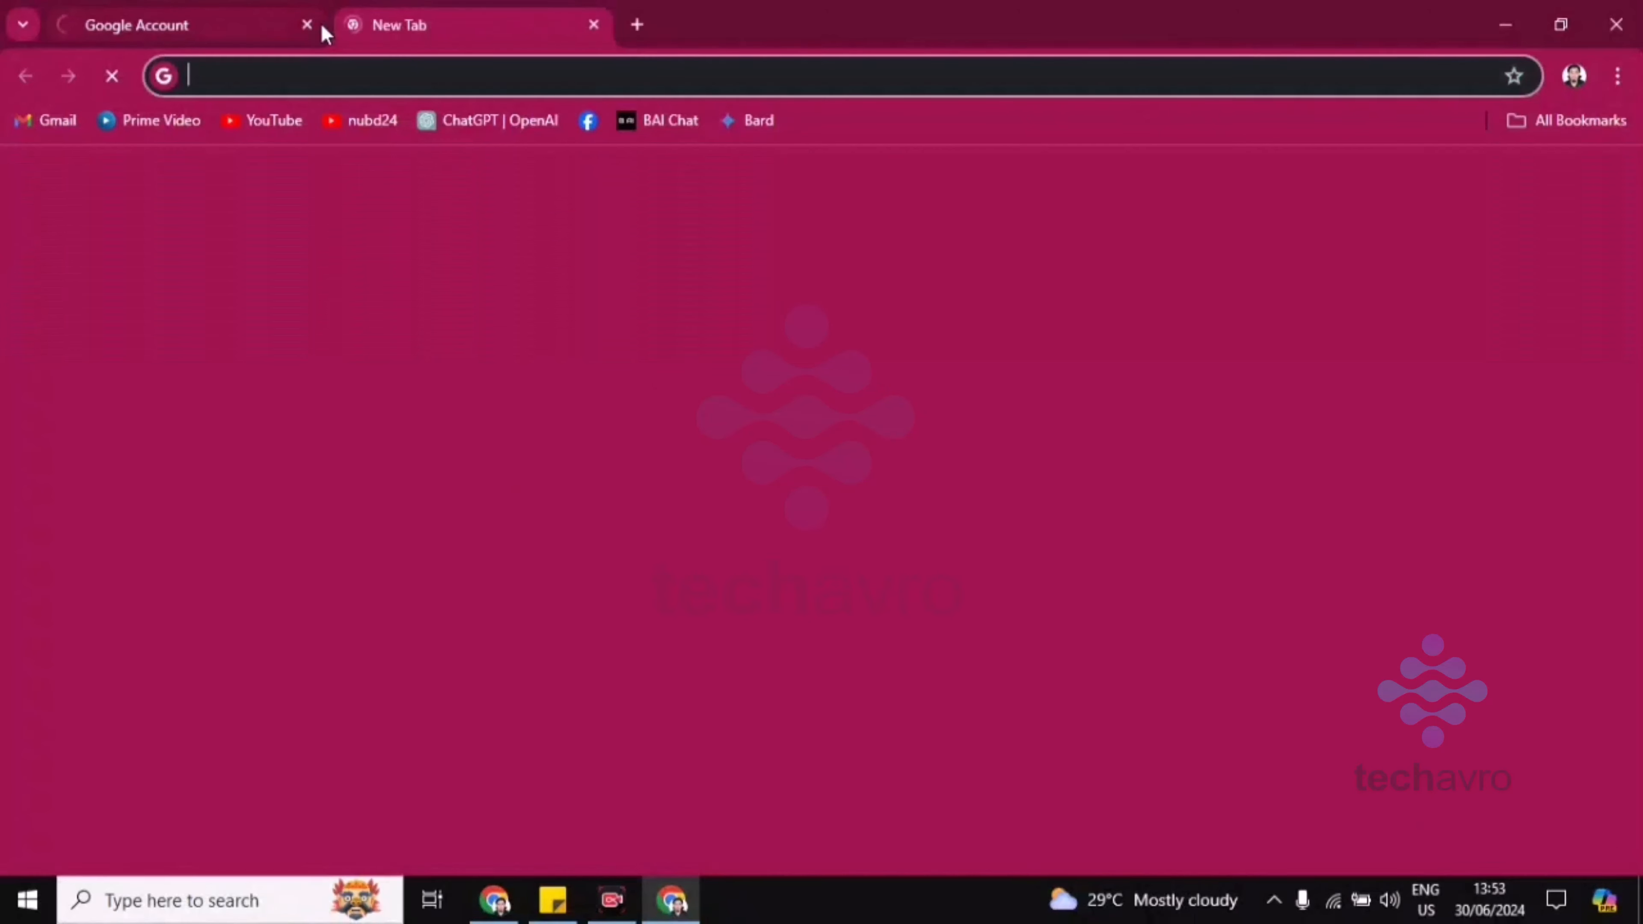
pyautogui.click(308, 24)
pyautogui.write('go')
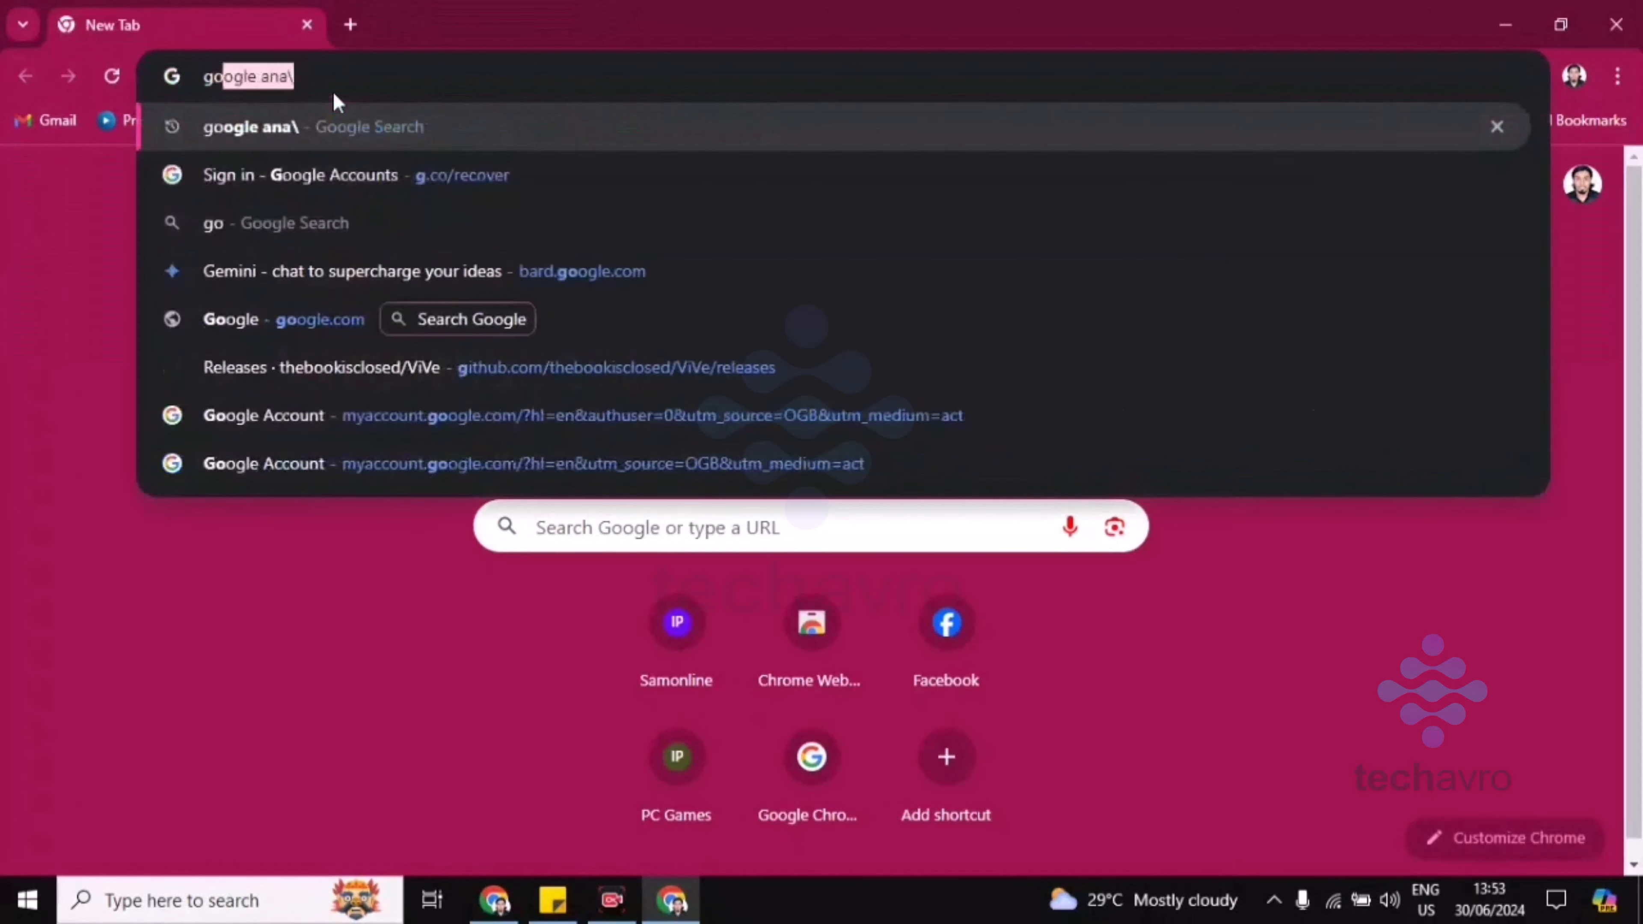
pyautogui.write('og')
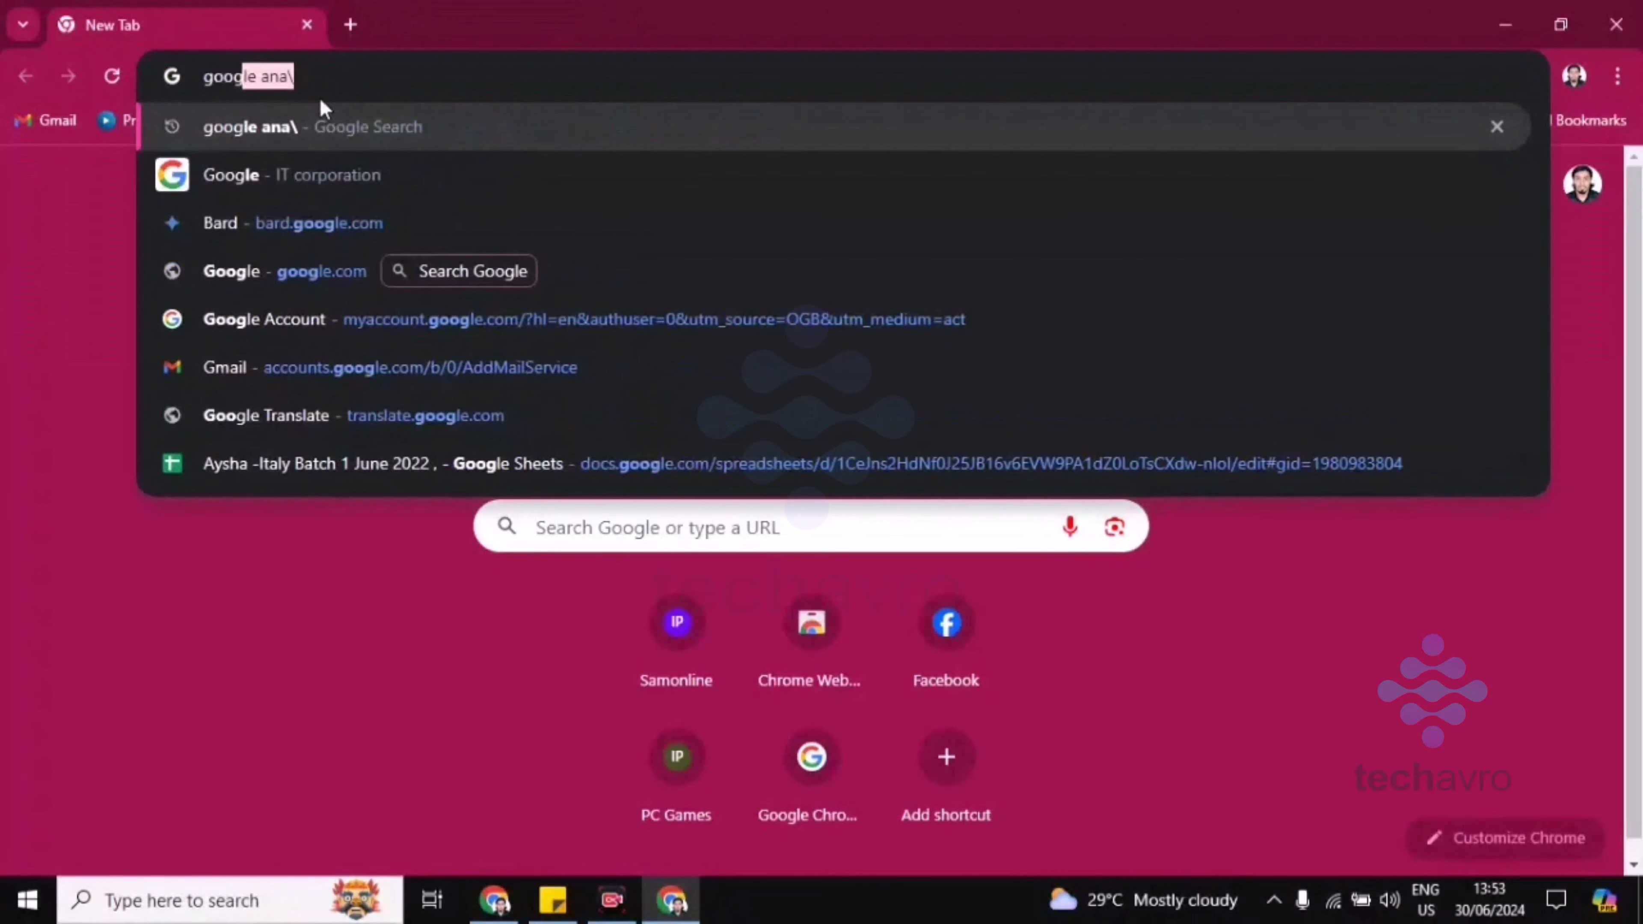
pyautogui.write('le ana')
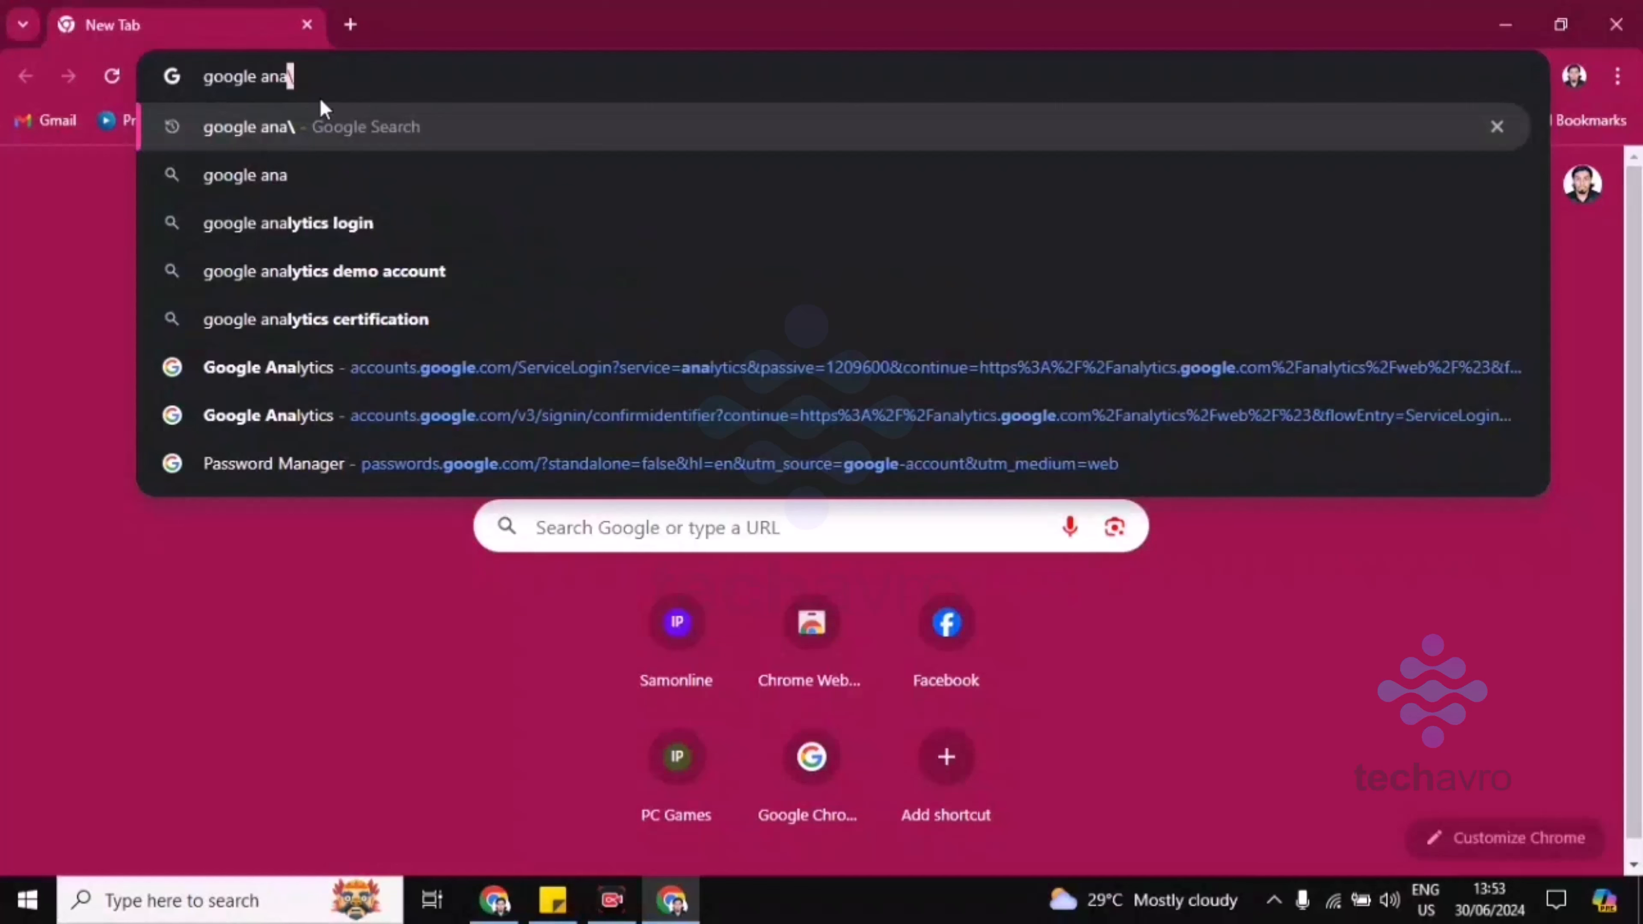
pyautogui.write('lyti')
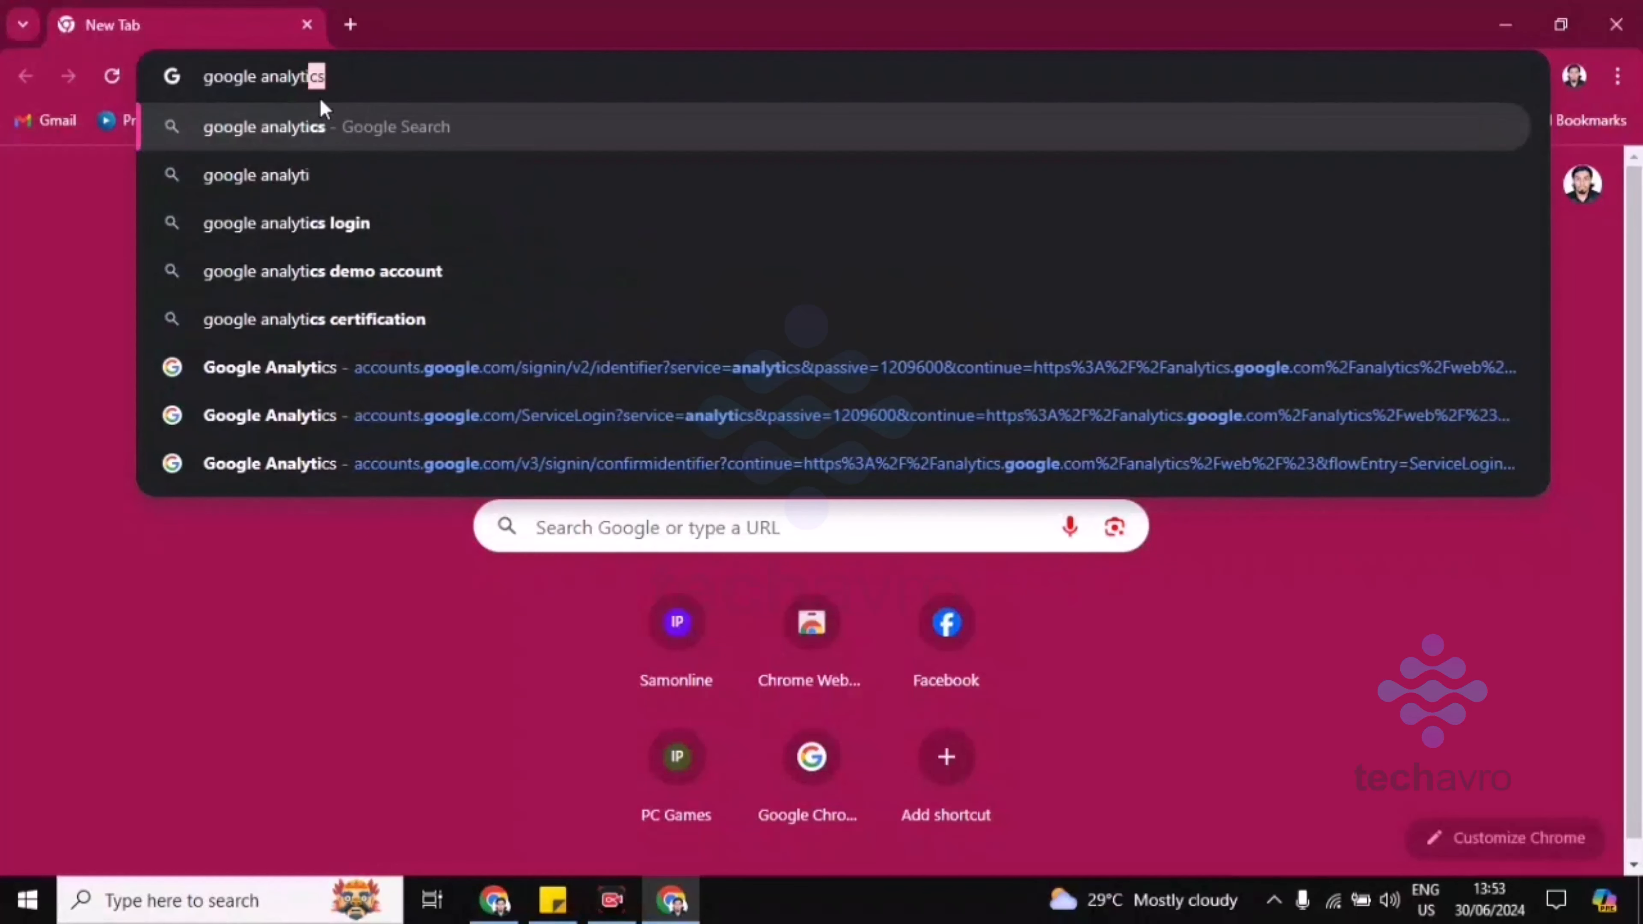
pyautogui.write('cs')
pyautogui.press('Return')
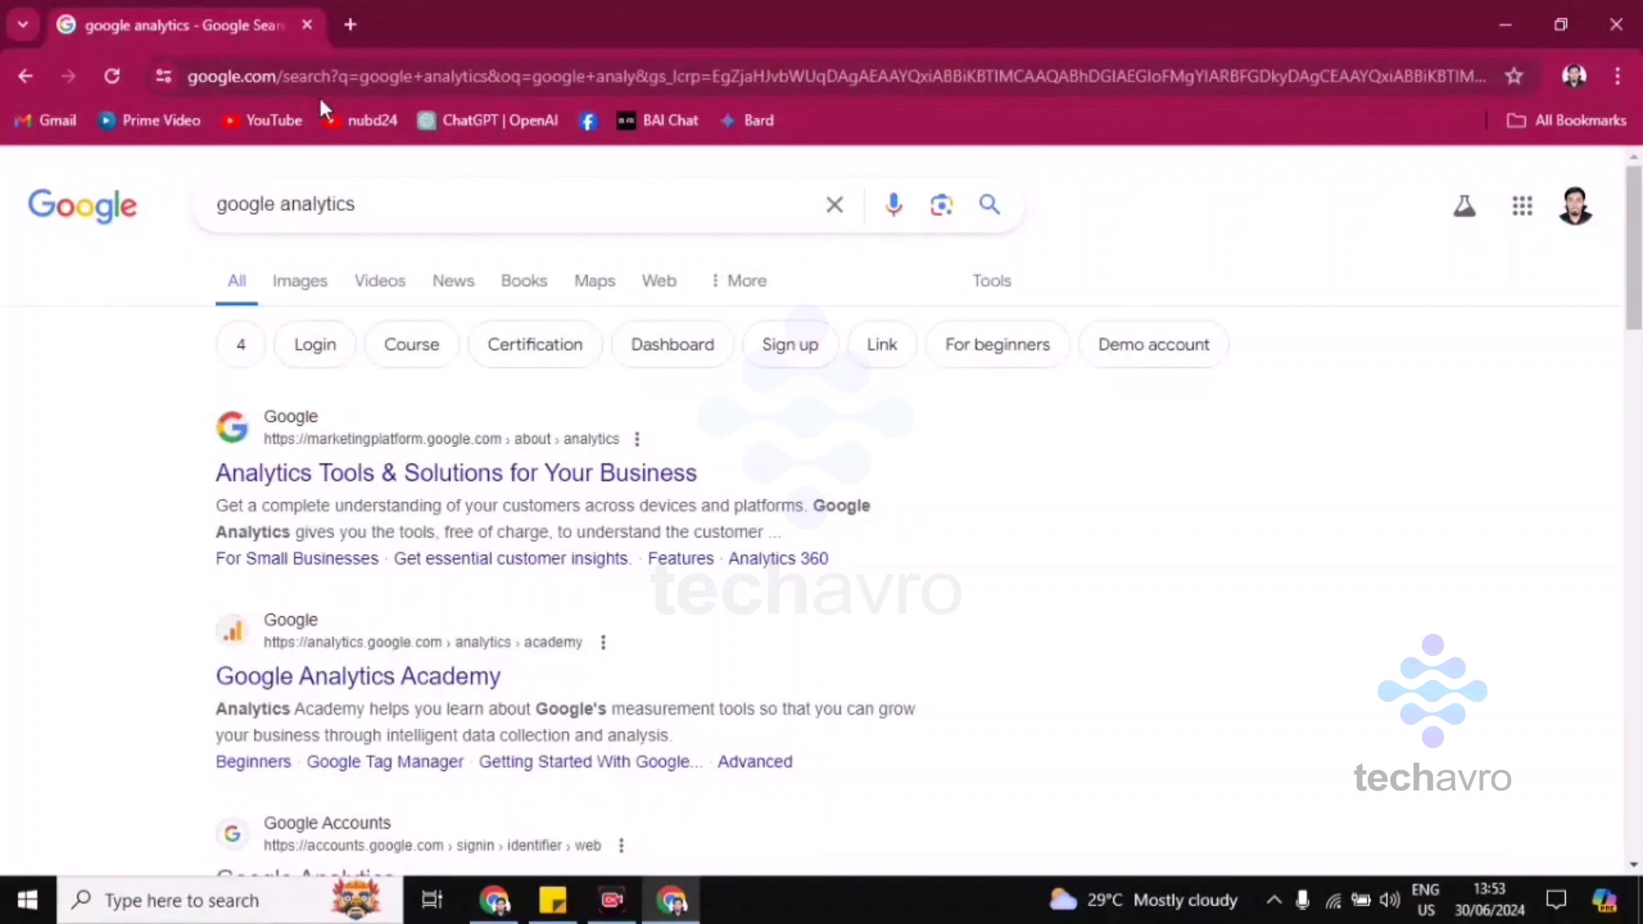
# Open the Analytics Tools & Solutions result, sign in to Analytics, and start measuring to set up a new account.
pyautogui.click(383, 476)
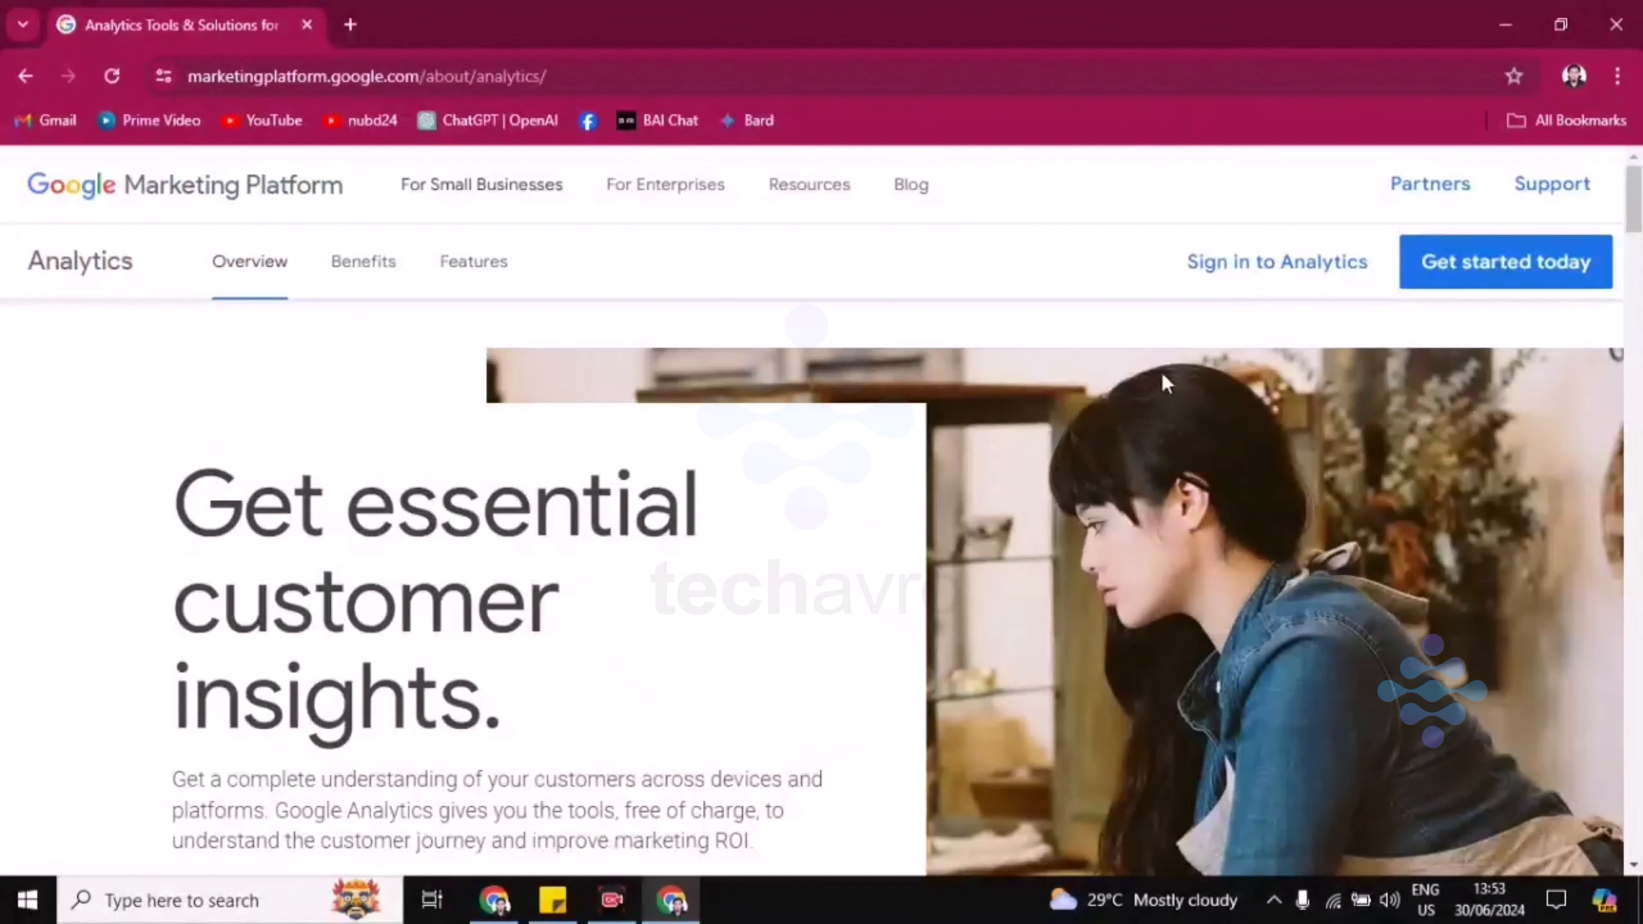
pyautogui.click(1310, 266)
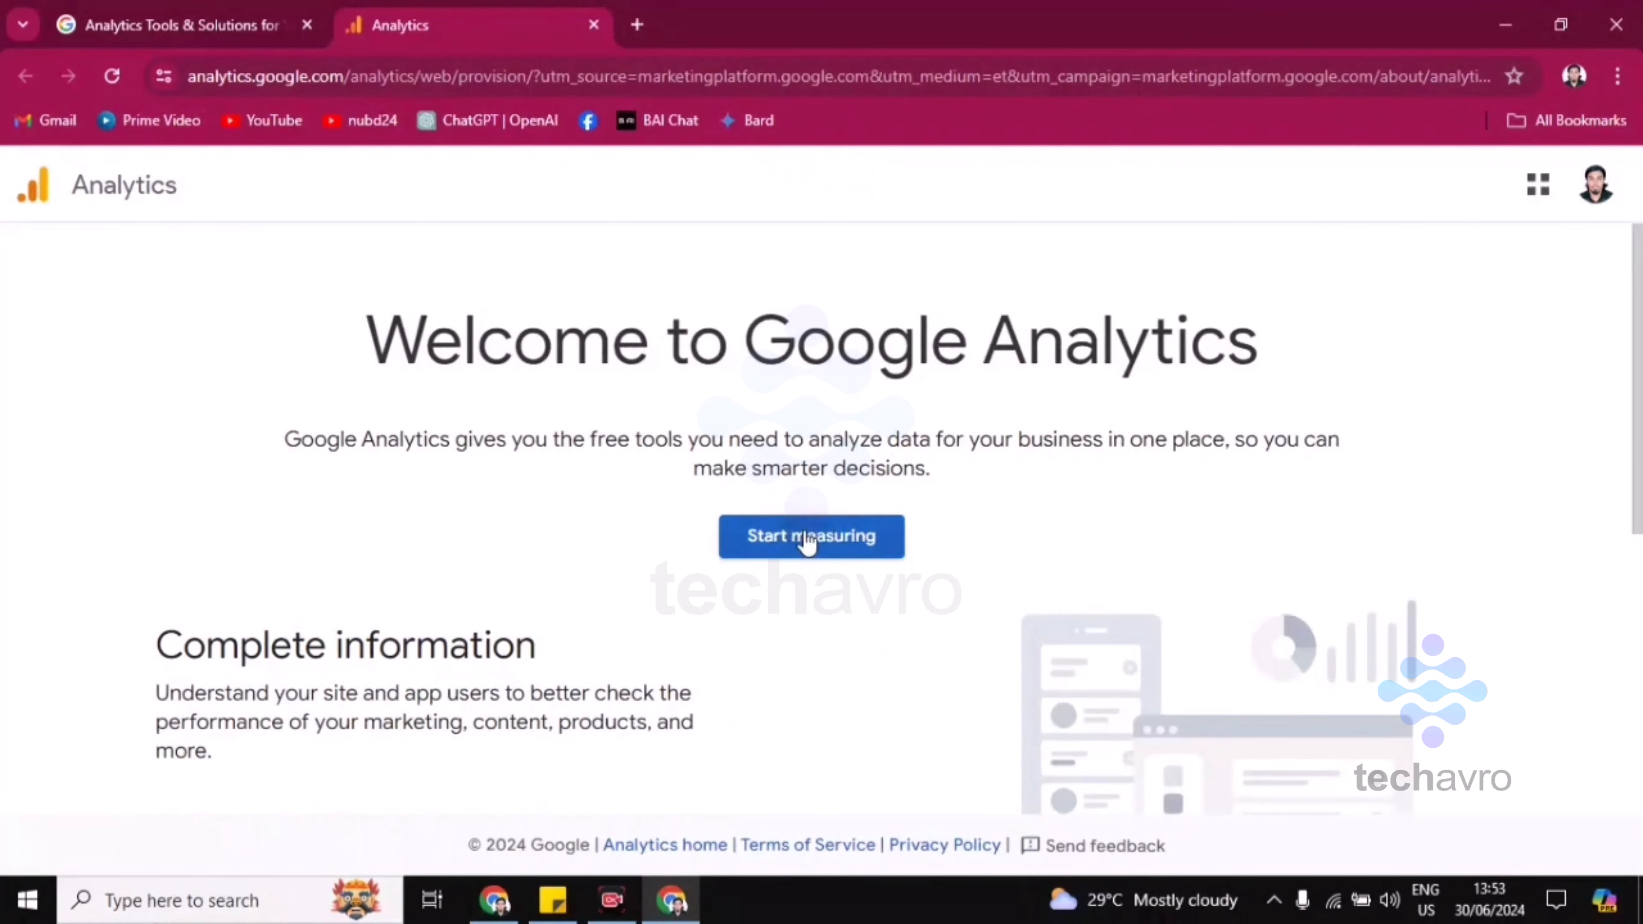
pyautogui.click(807, 537)
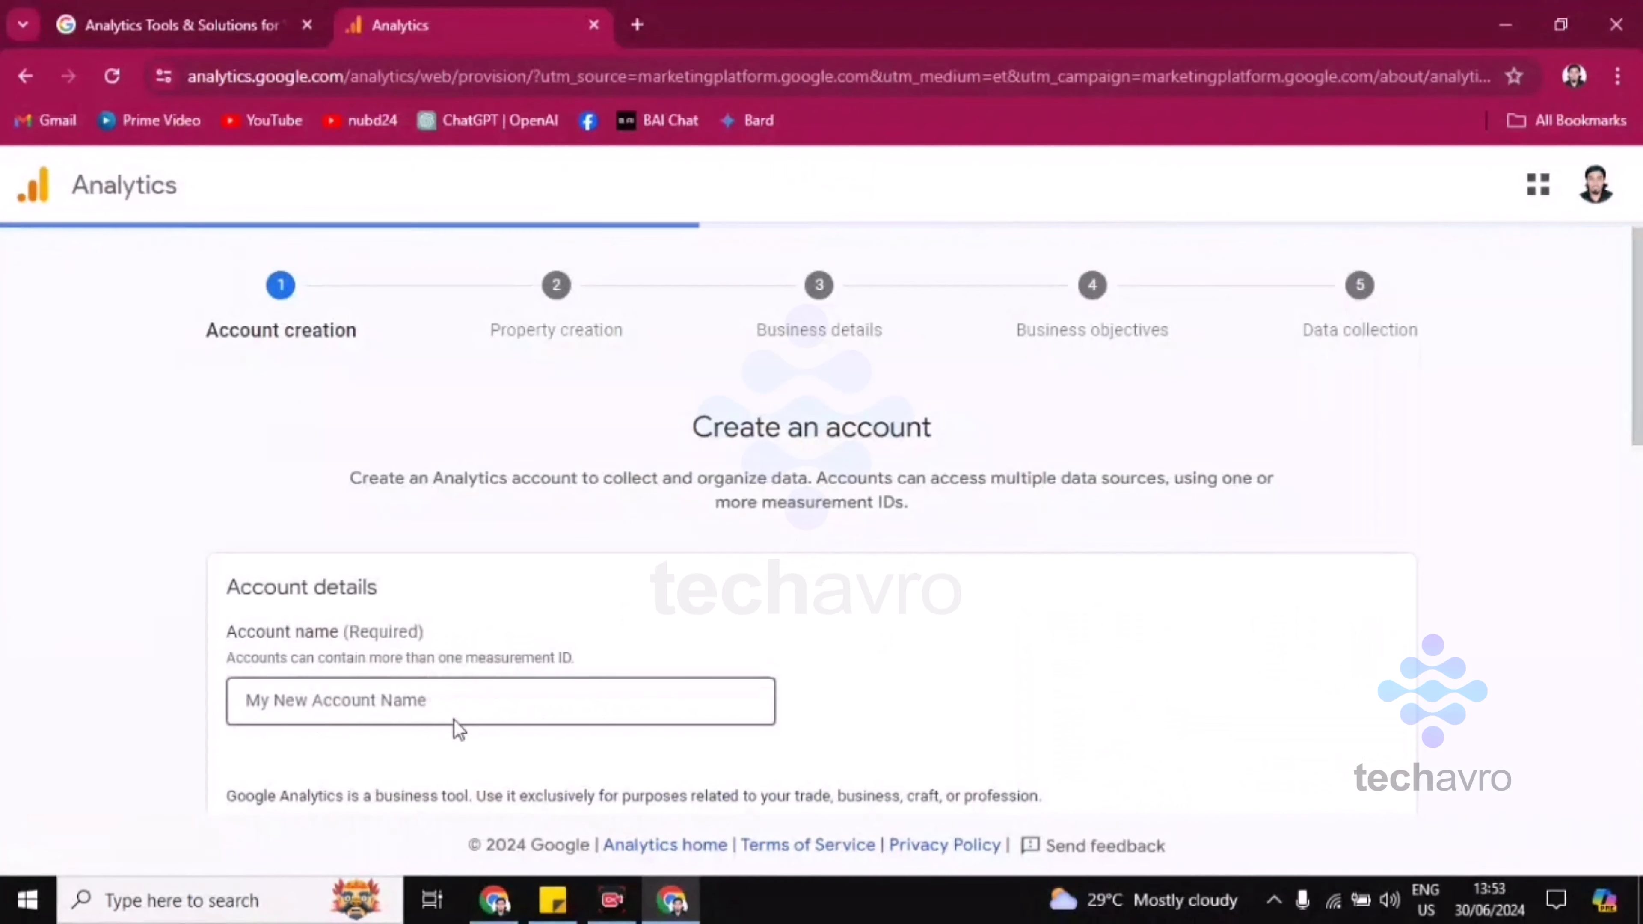
# Enter the owner's first name as the Analytics account name and continue to property creation.
pyautogui.click(457, 703)
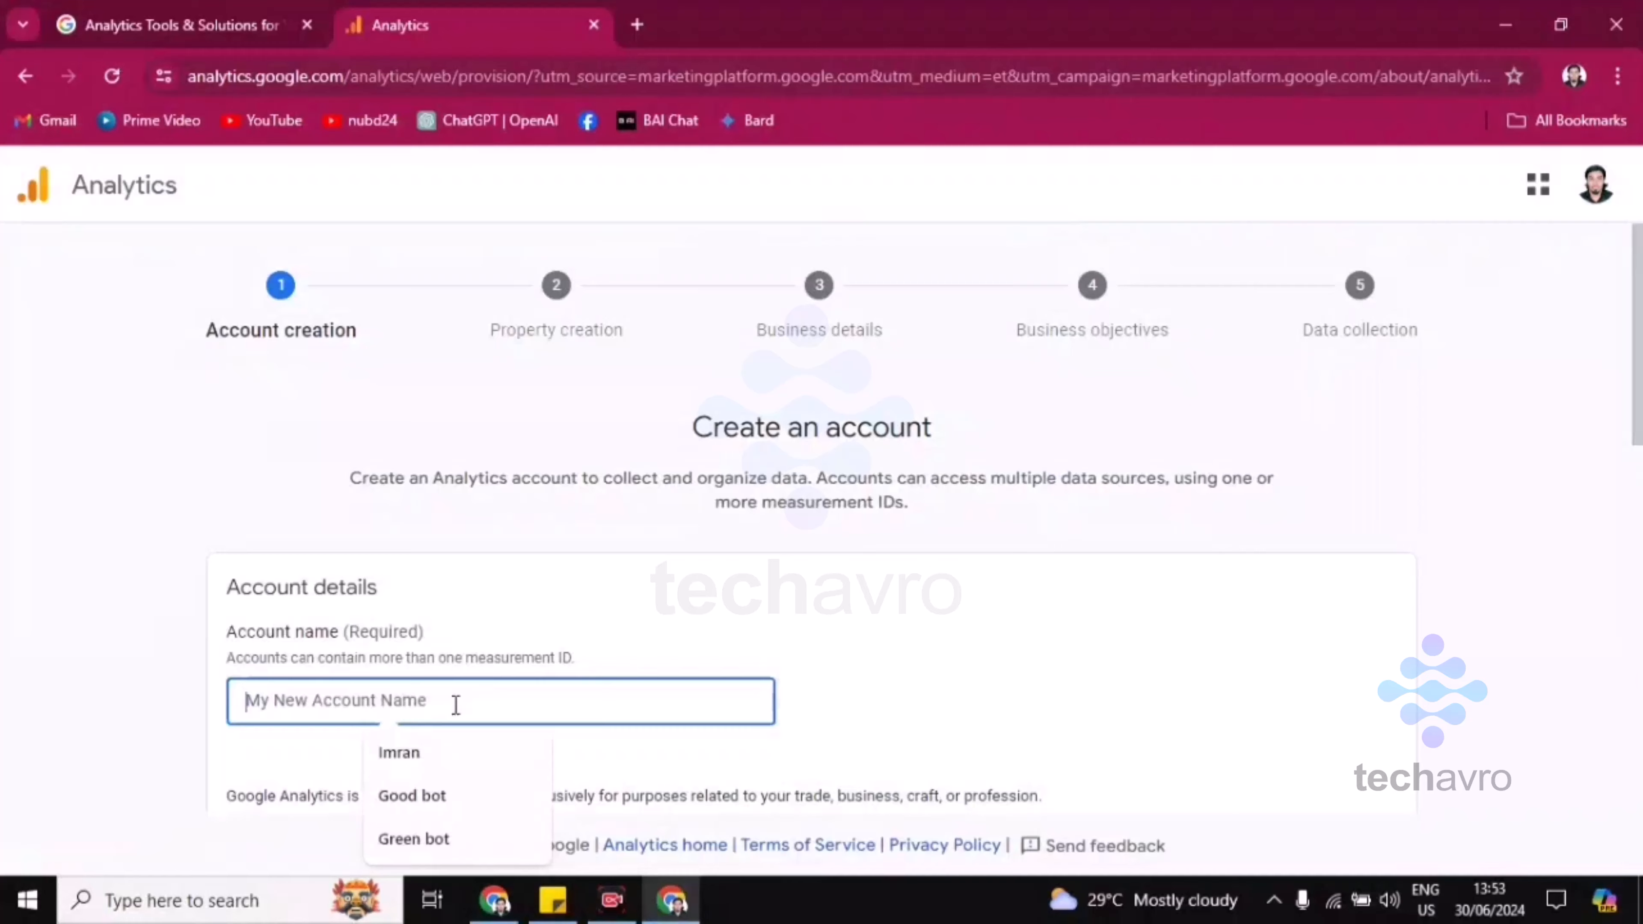
pyautogui.click(439, 762)
pyautogui.scroll(-5, 363, 712)
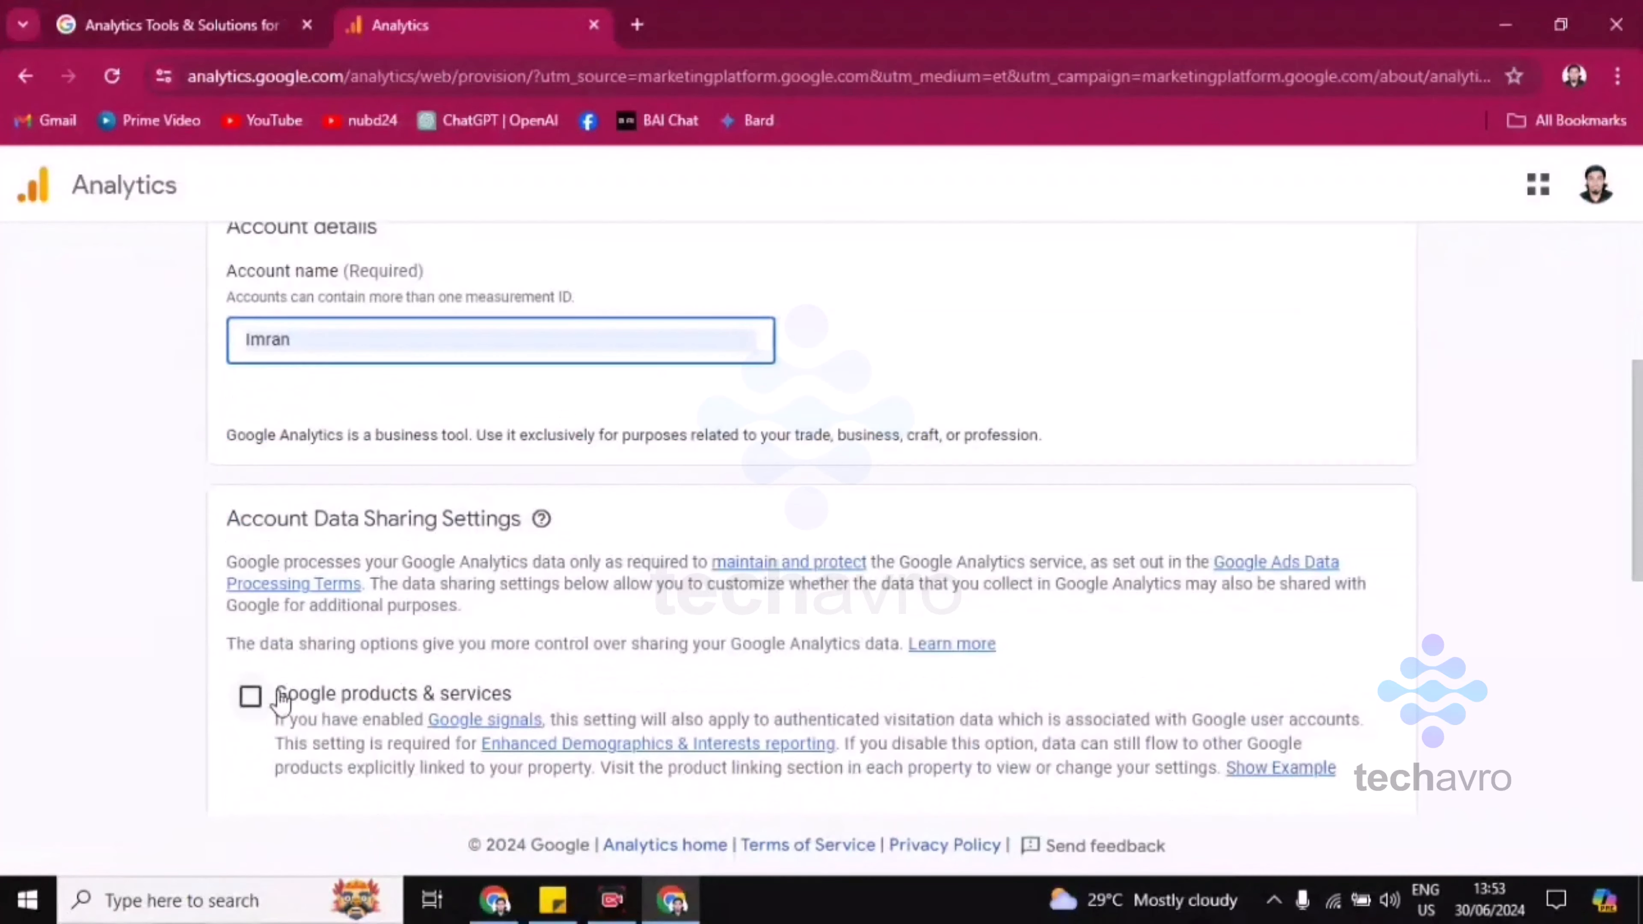
pyautogui.scroll(-5, 305, 698)
pyautogui.click(275, 742)
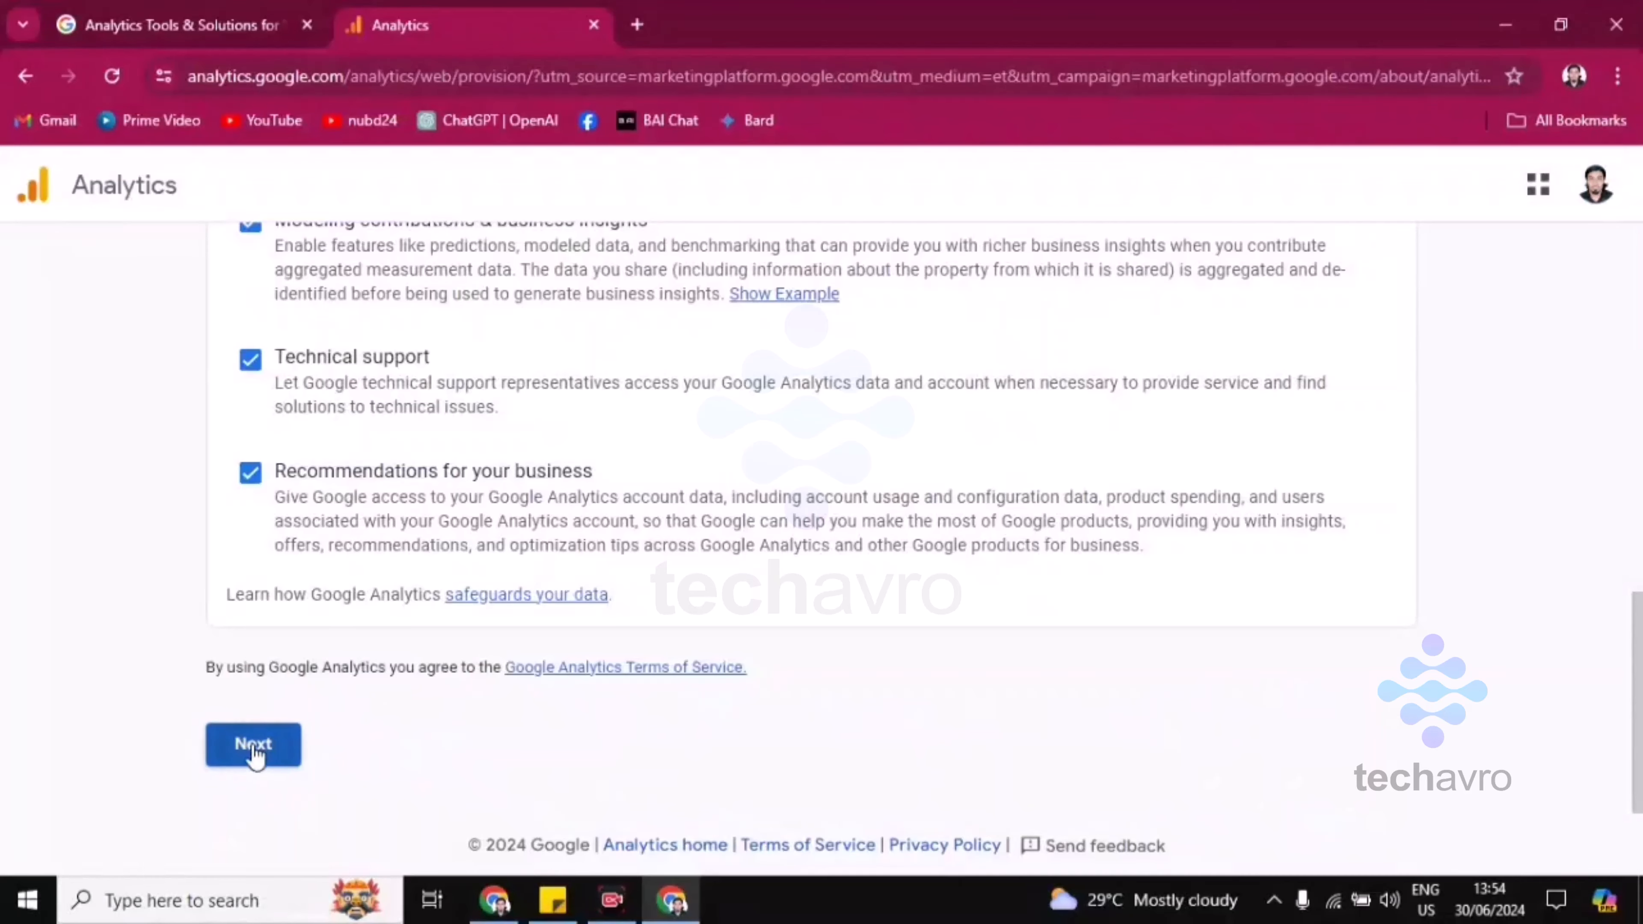
# Name the property Techavro and continue to the business details.
pyautogui.click(563, 687)
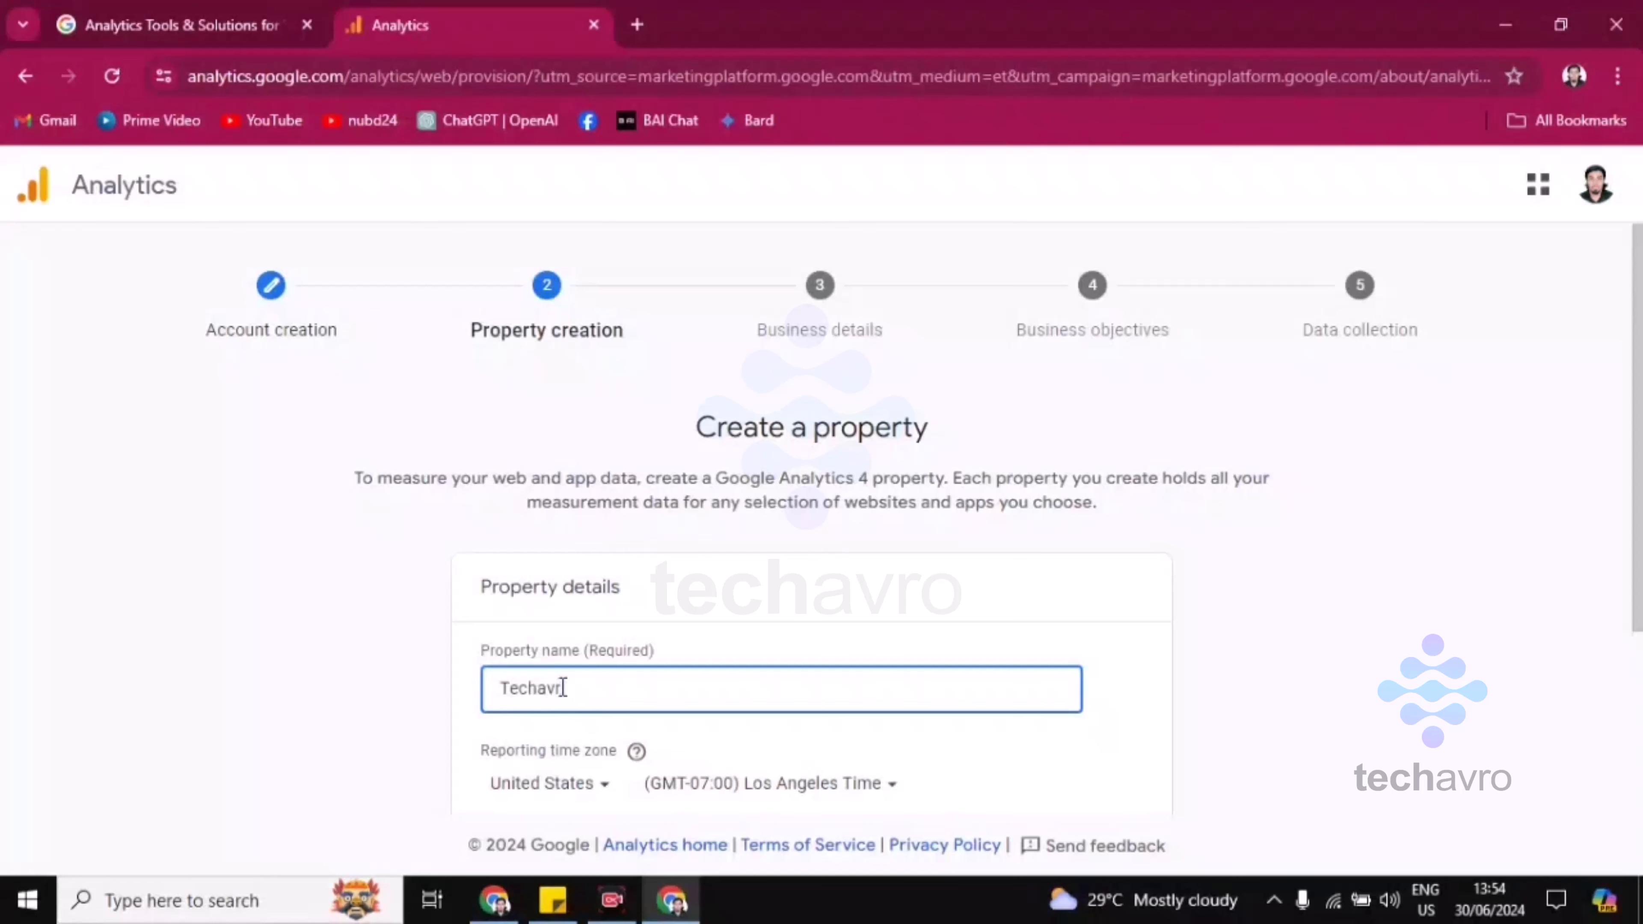
pyautogui.scroll(-3, 546, 685)
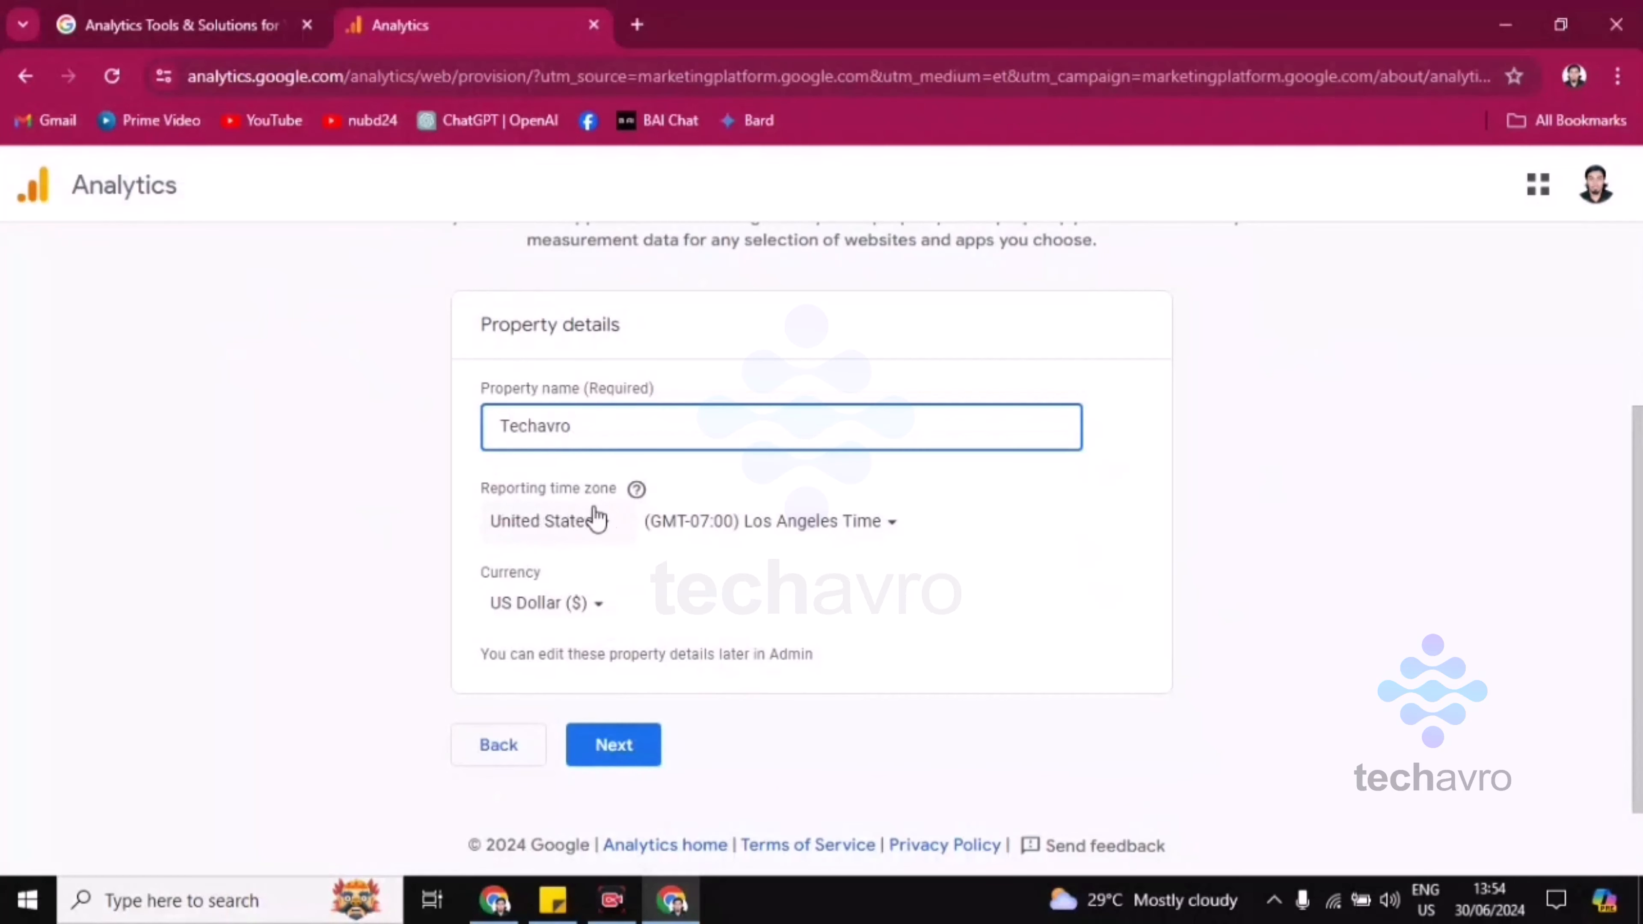
pyautogui.click(621, 751)
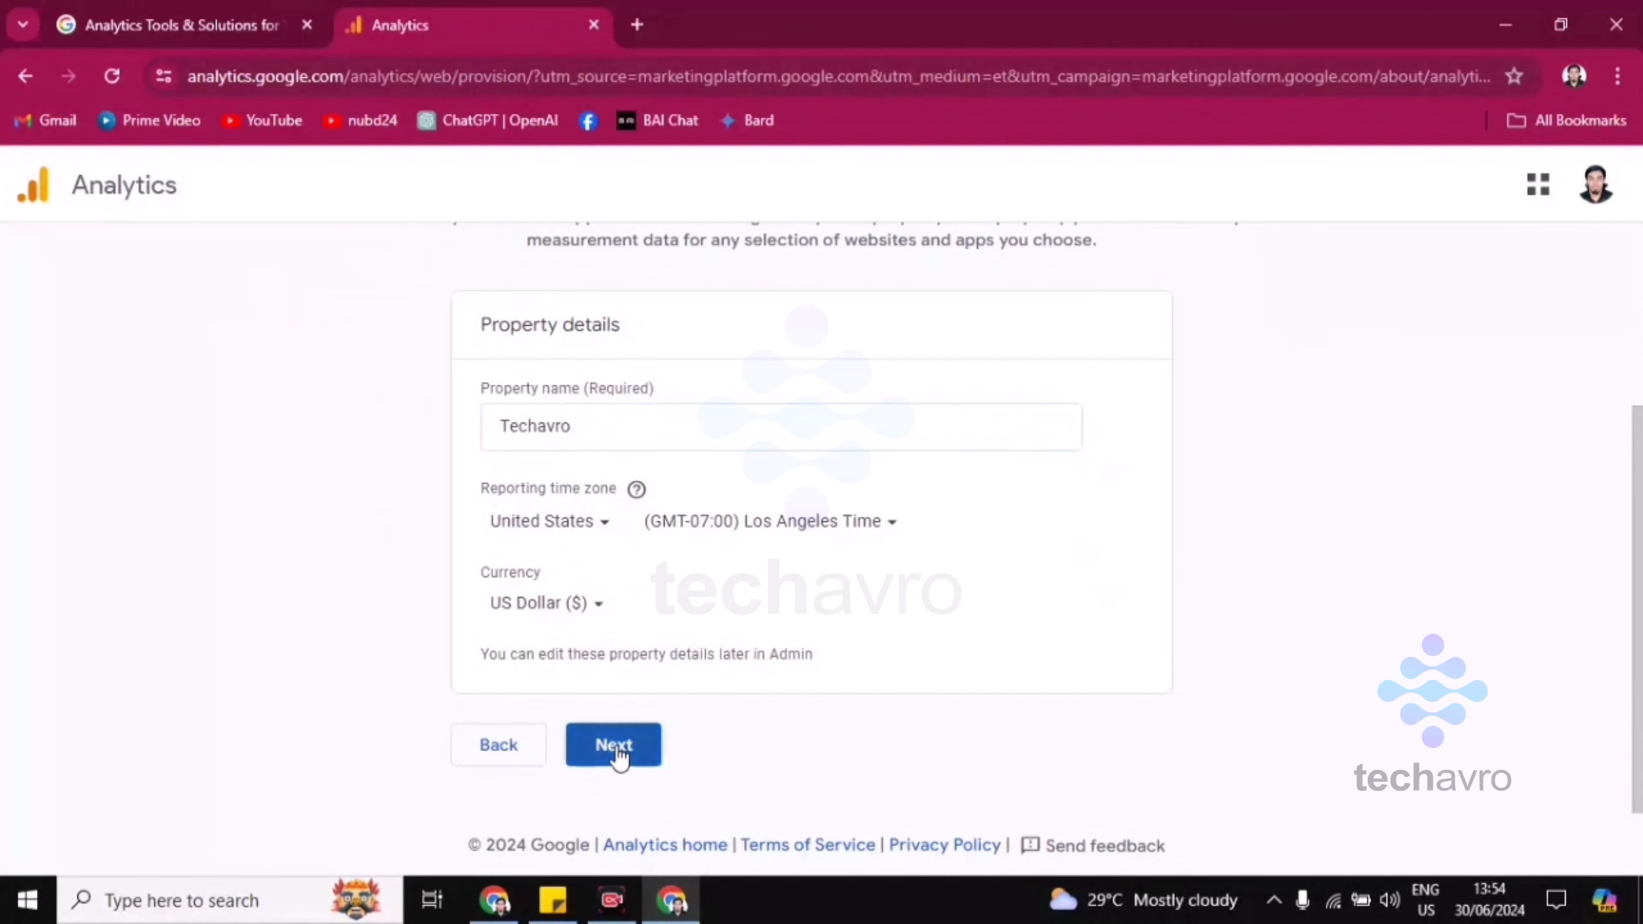
# Set the industry category to Travel and the business size to Small - 1 to 10 employees, and continue to business objectives.
pyautogui.scroll(-3, 612, 747)
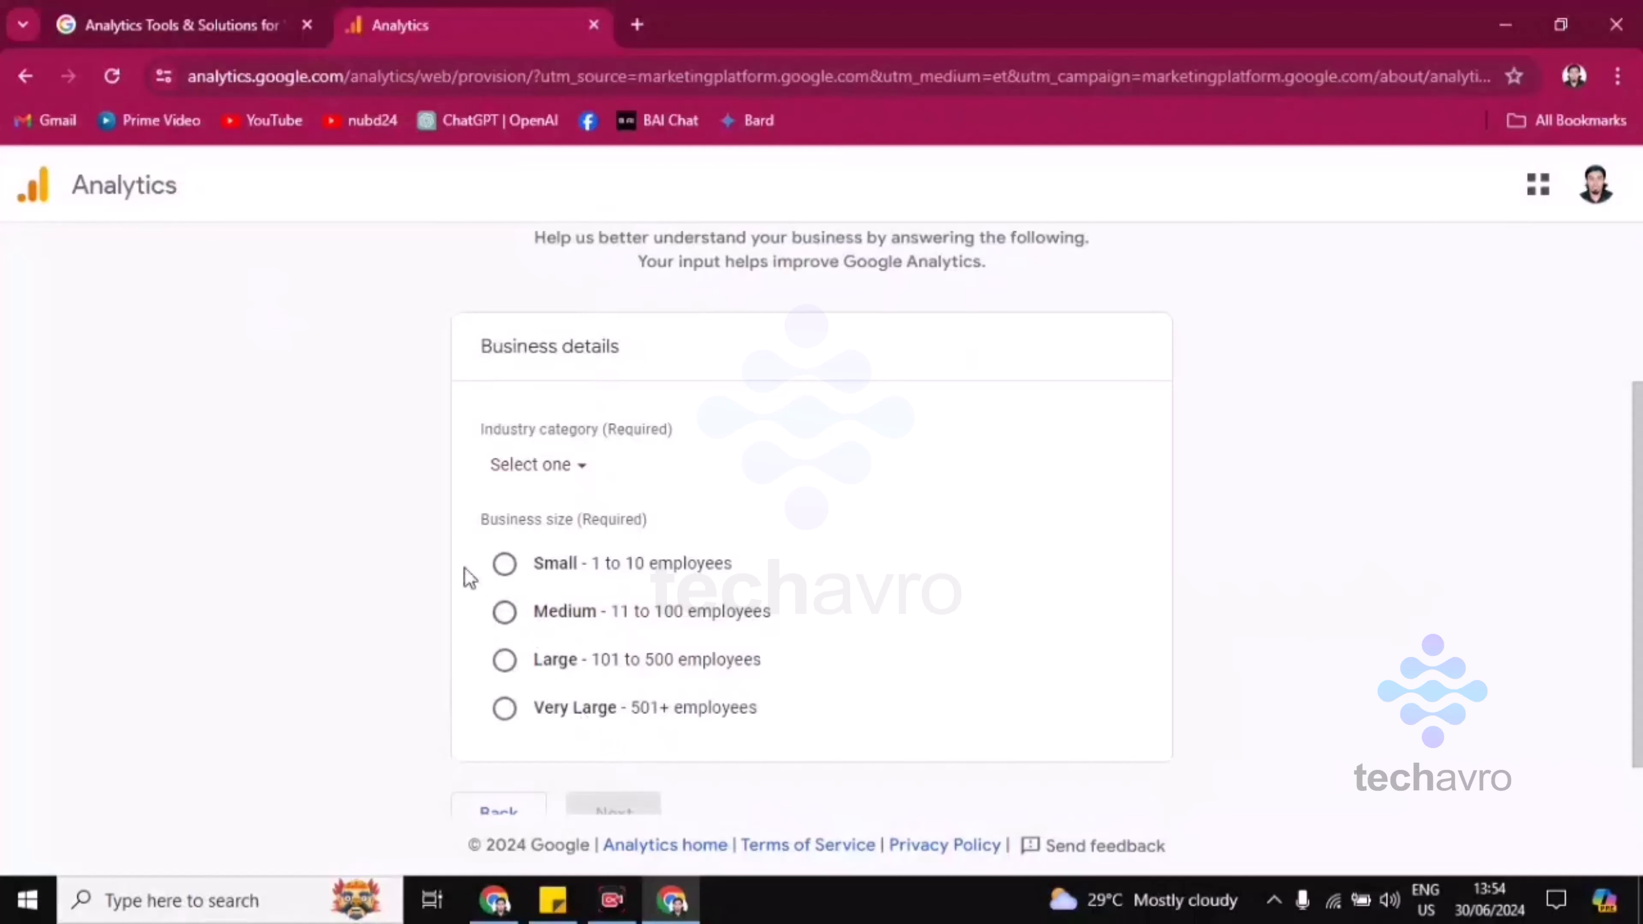
pyautogui.click(589, 479)
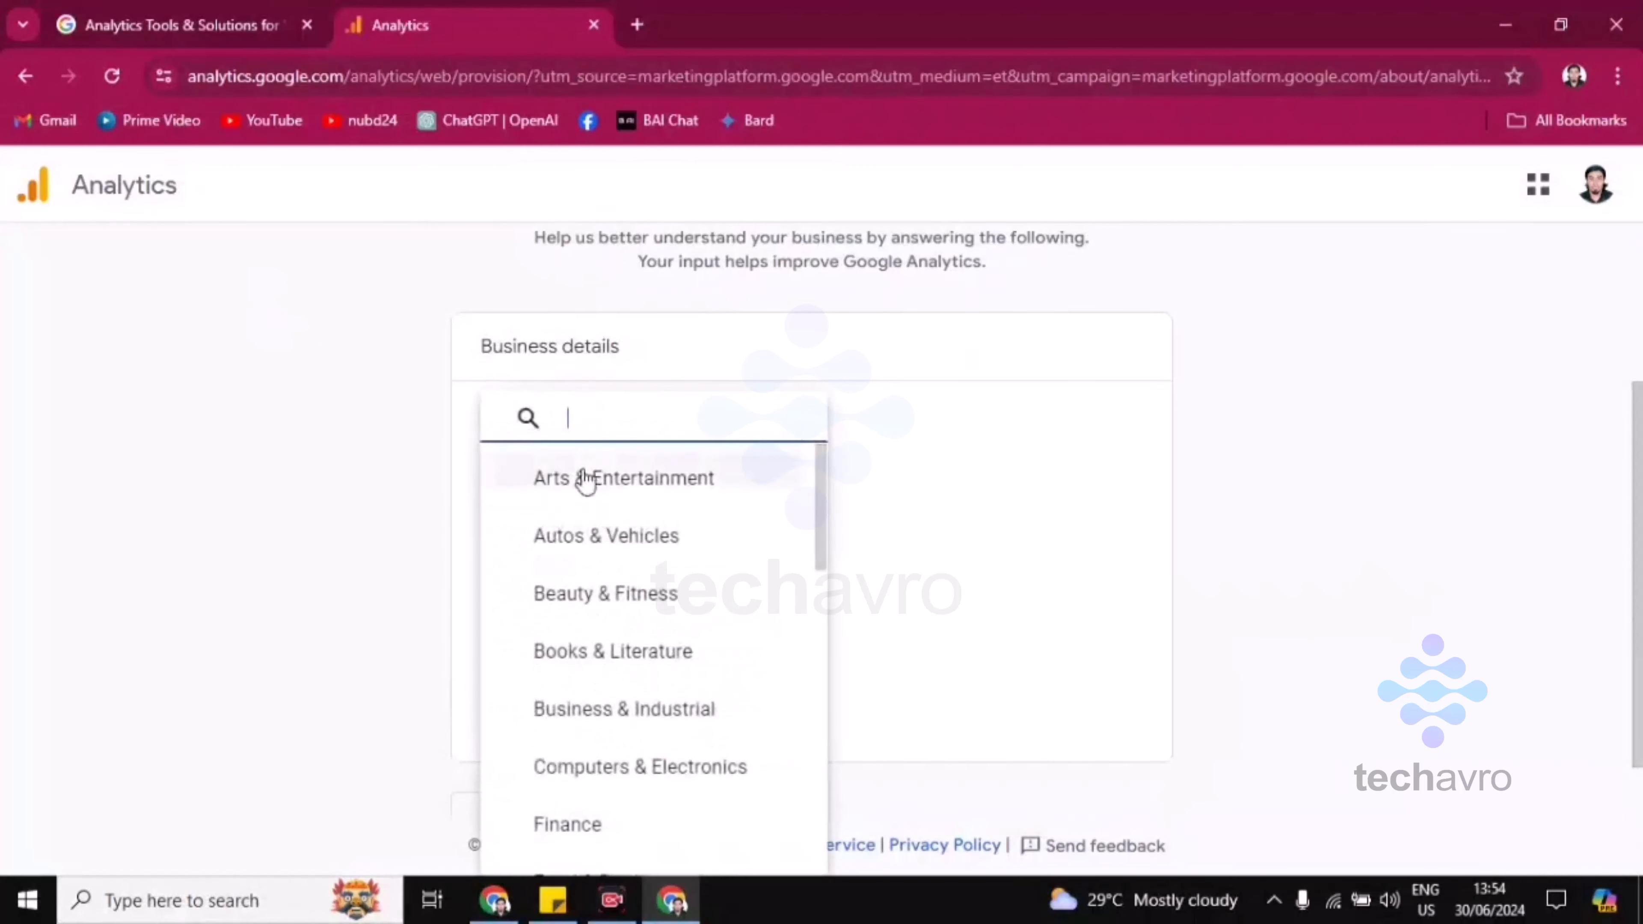
pyautogui.scroll(-2, 580, 484)
pyautogui.click(865, 503)
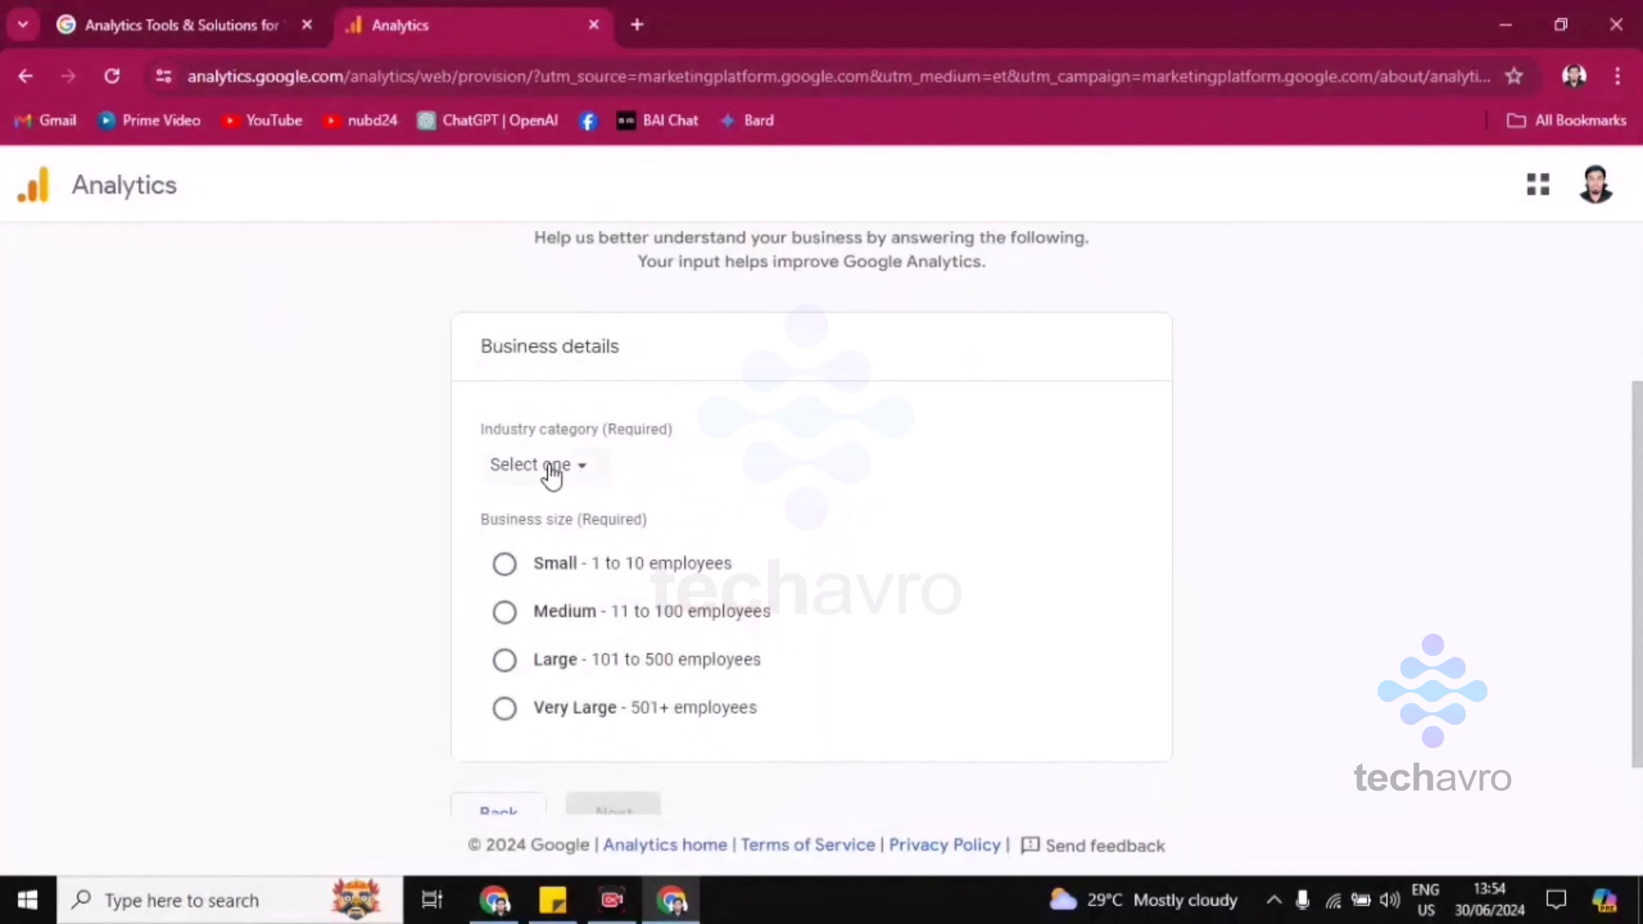
pyautogui.click(572, 464)
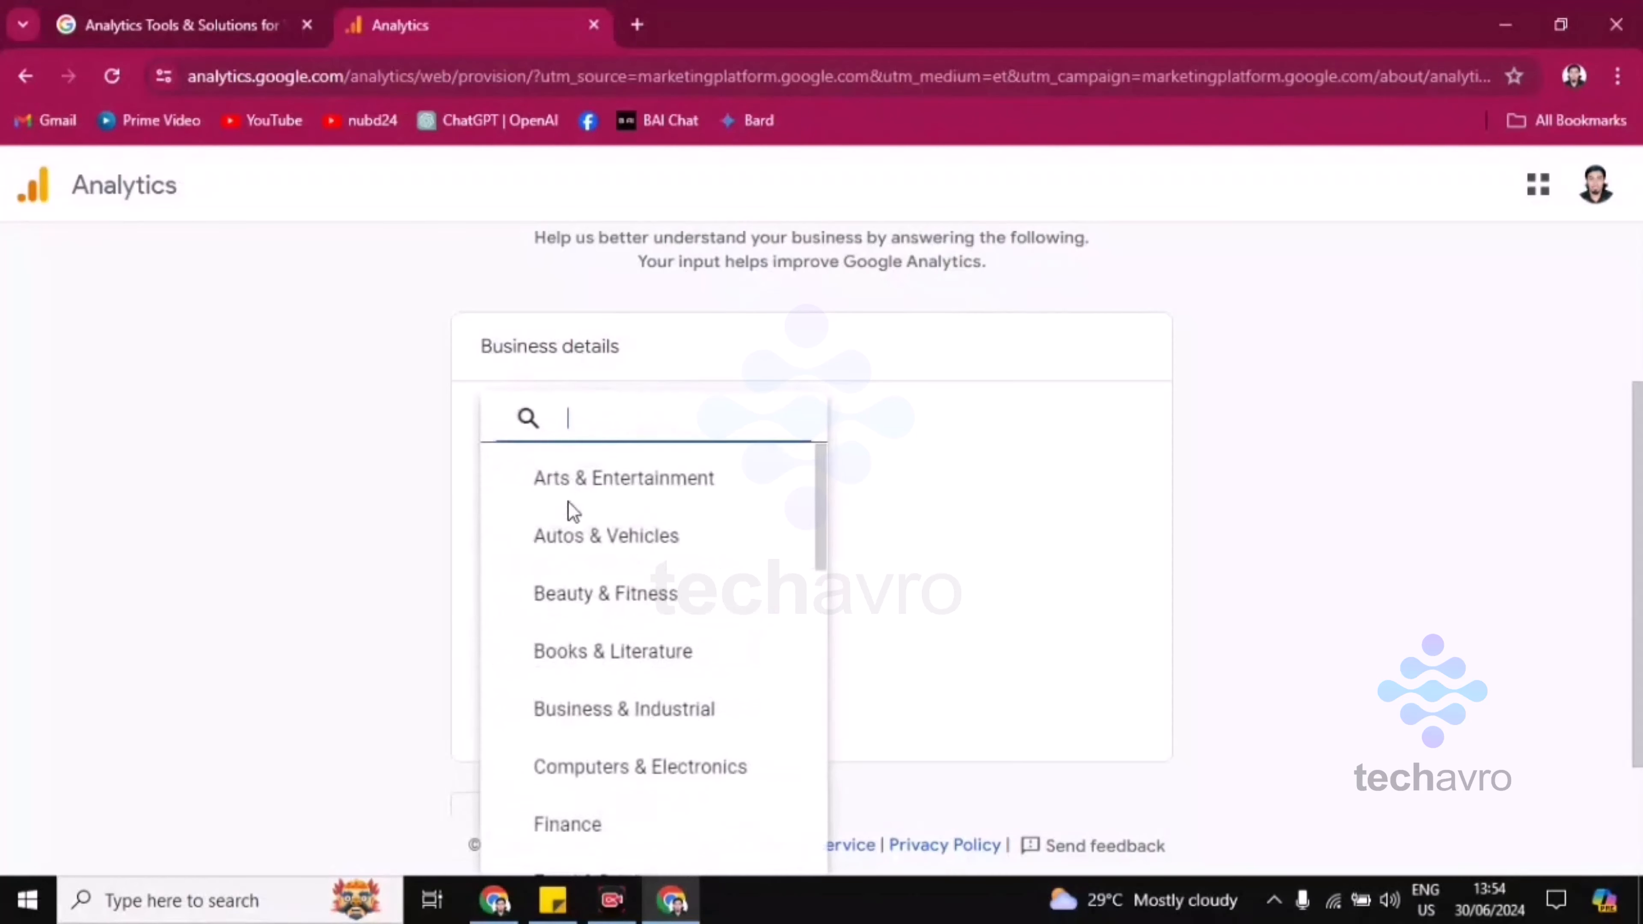
pyautogui.scroll(-15, 582, 582)
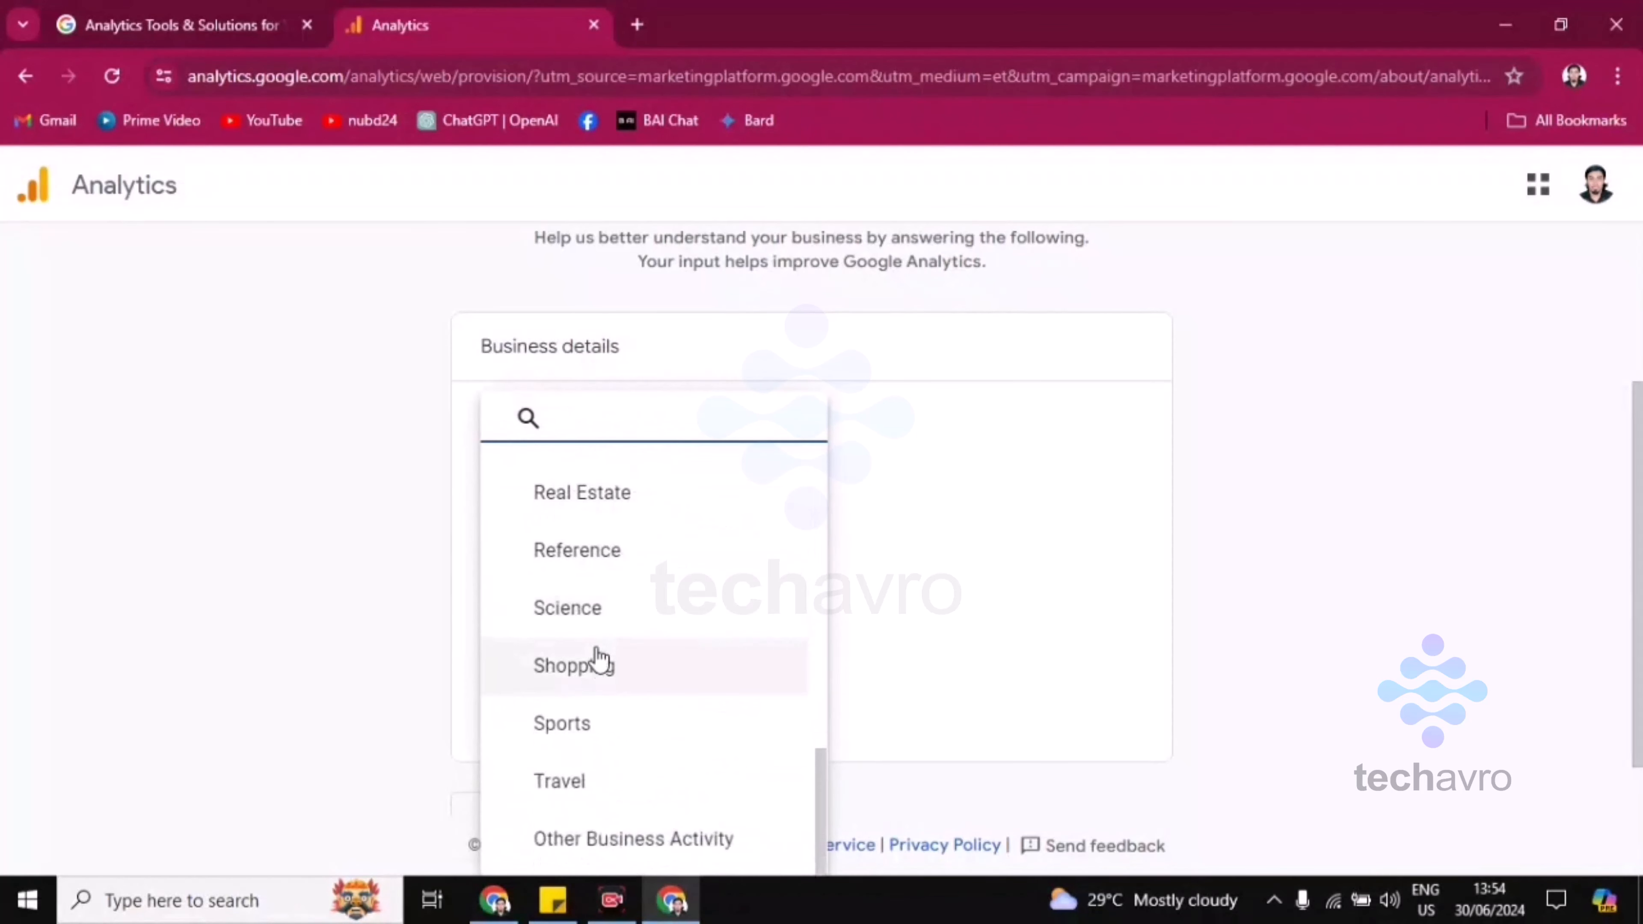
pyautogui.click(614, 781)
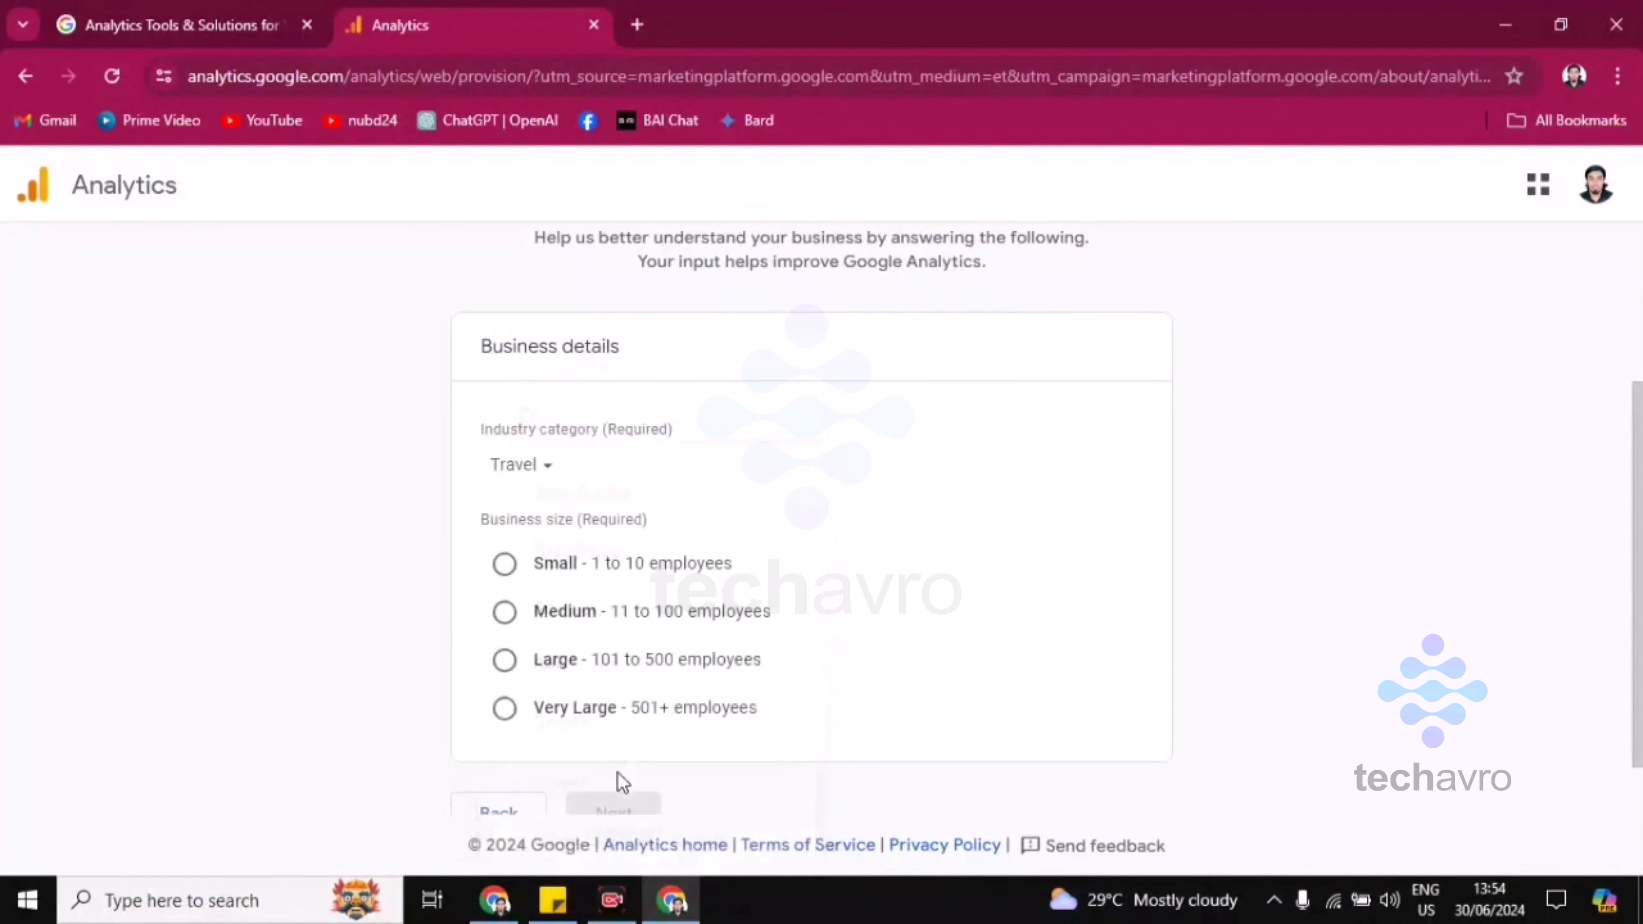
pyautogui.click(505, 564)
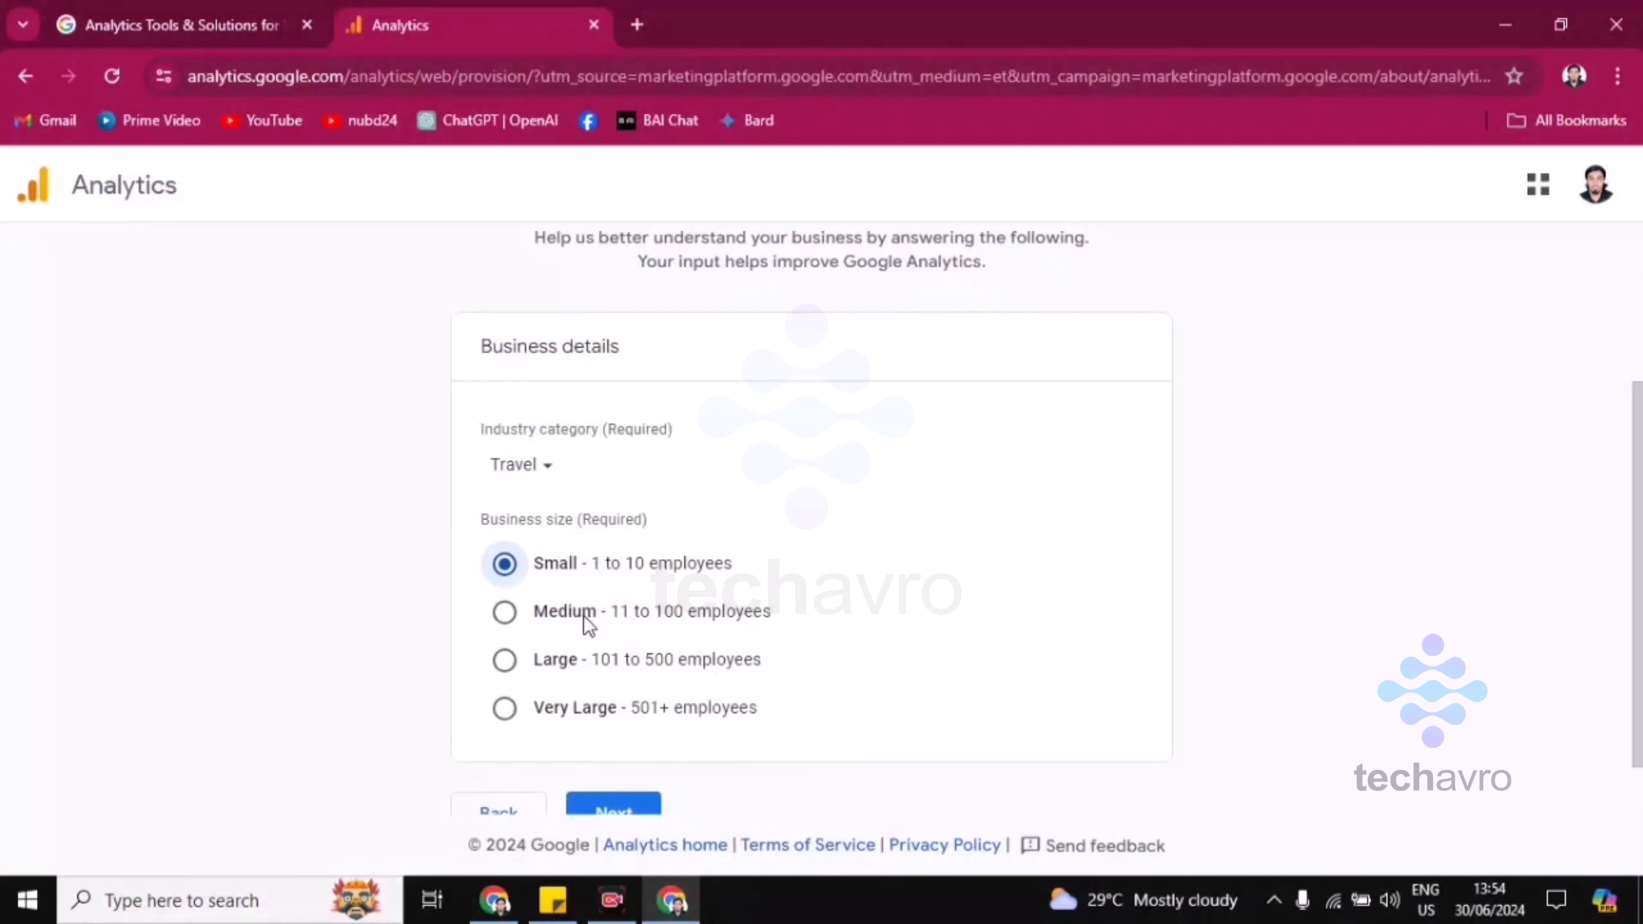
pyautogui.scroll(-1, 557, 732)
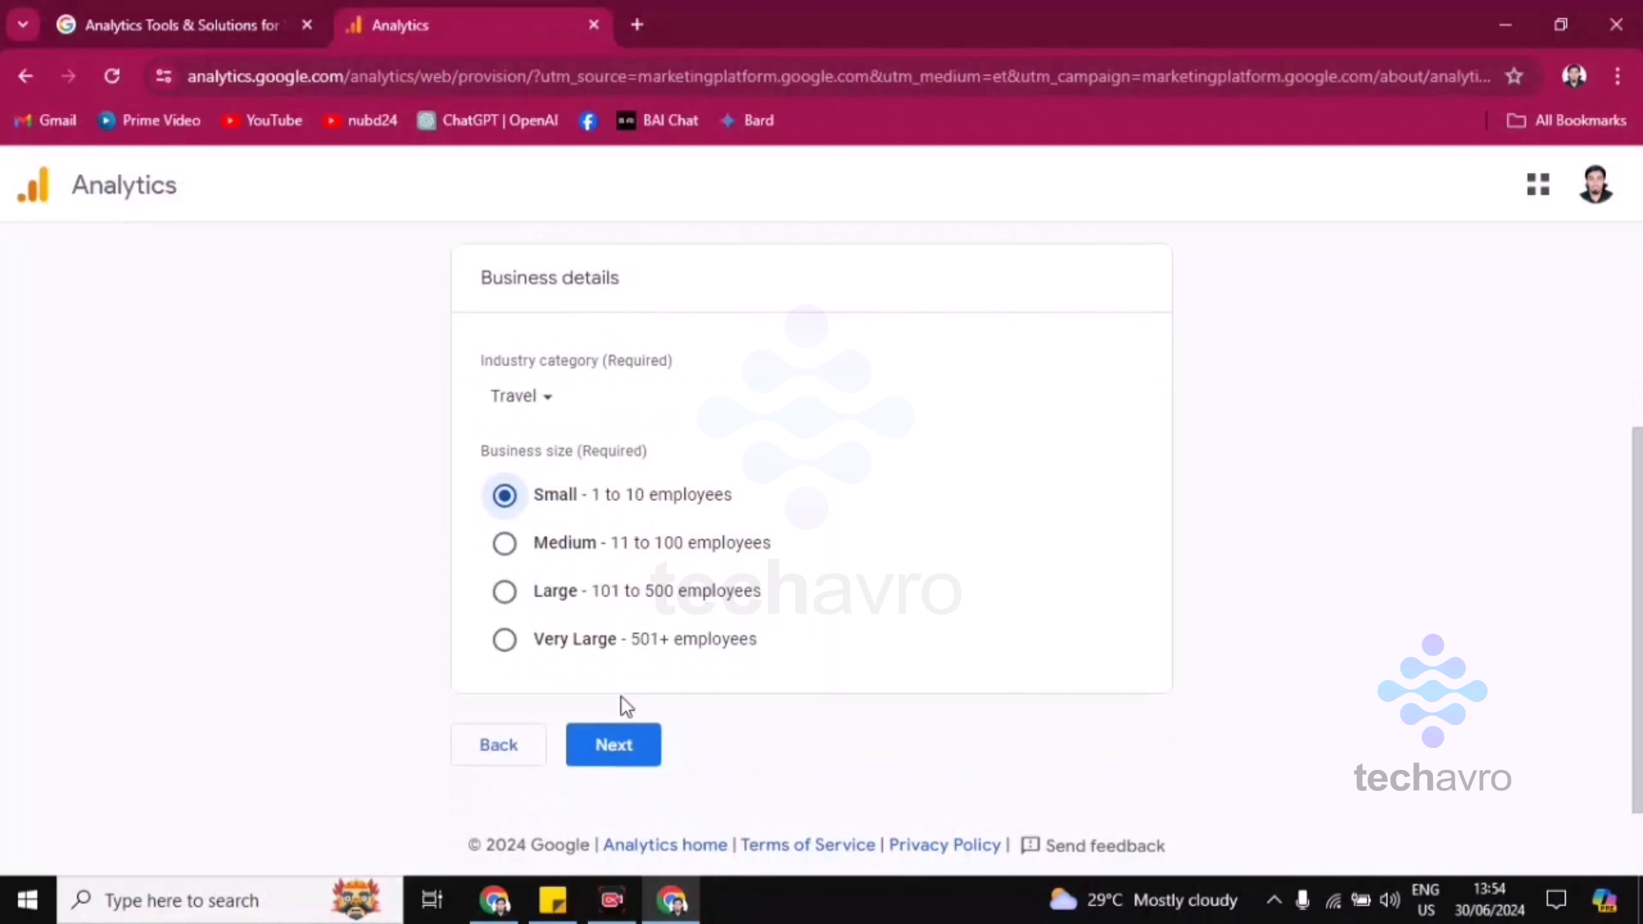
pyautogui.click(613, 746)
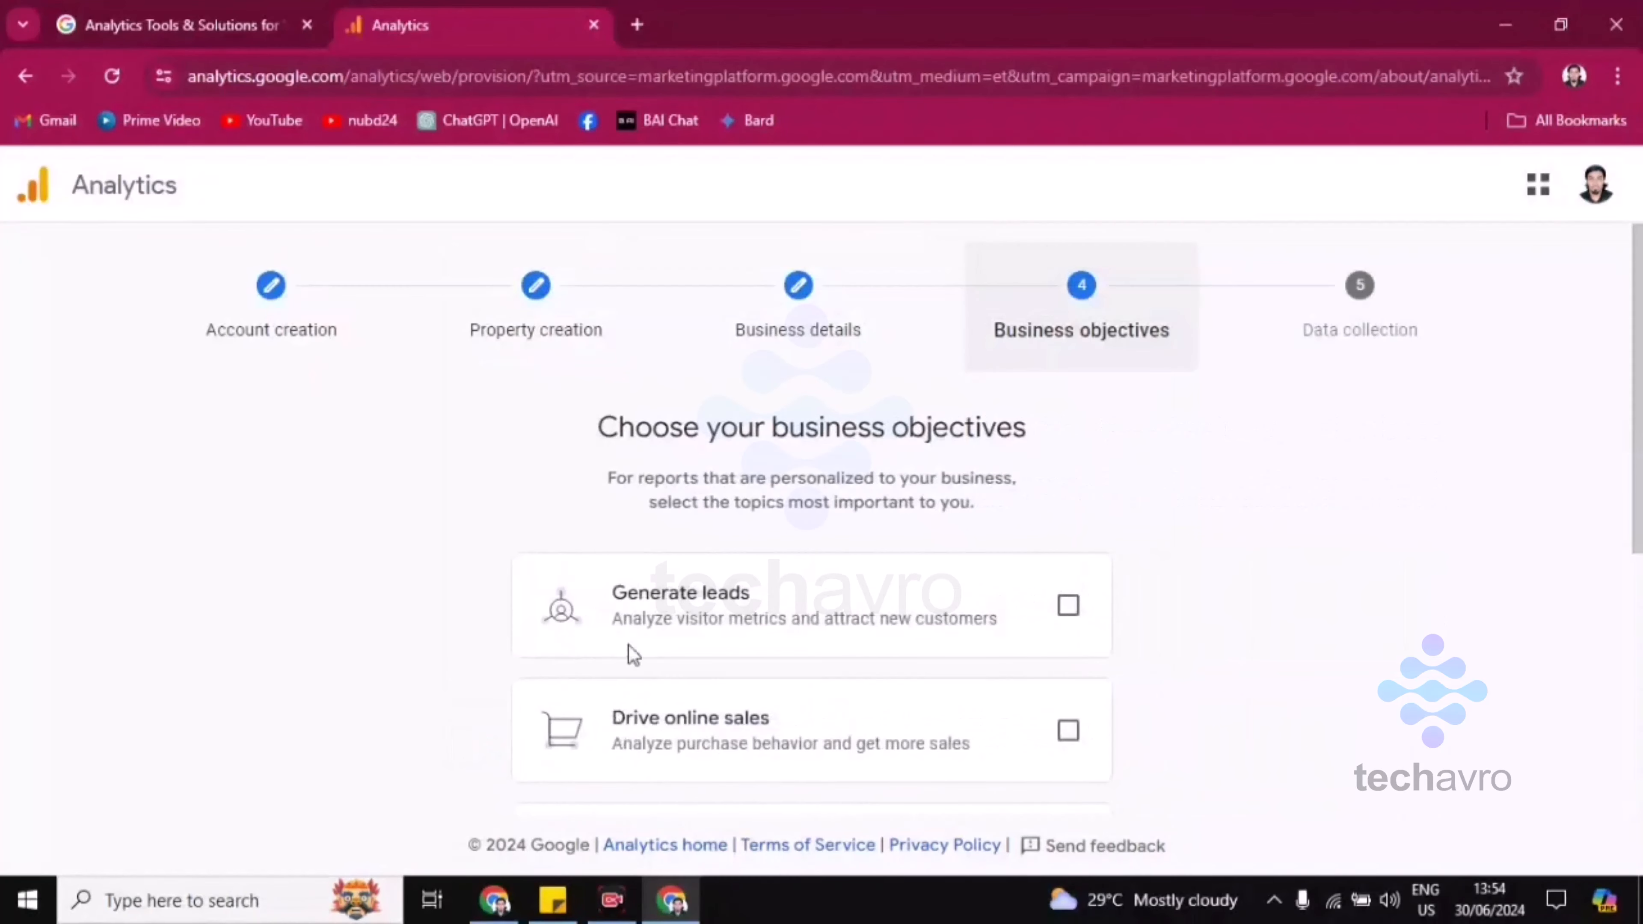
# Select Generate leads, Drive online sales, Raise brand awareness and Examine user behavior as business objectives.
pyautogui.scroll(-5, 633, 654)
pyautogui.scroll(3, 774, 576)
pyautogui.click(1066, 487)
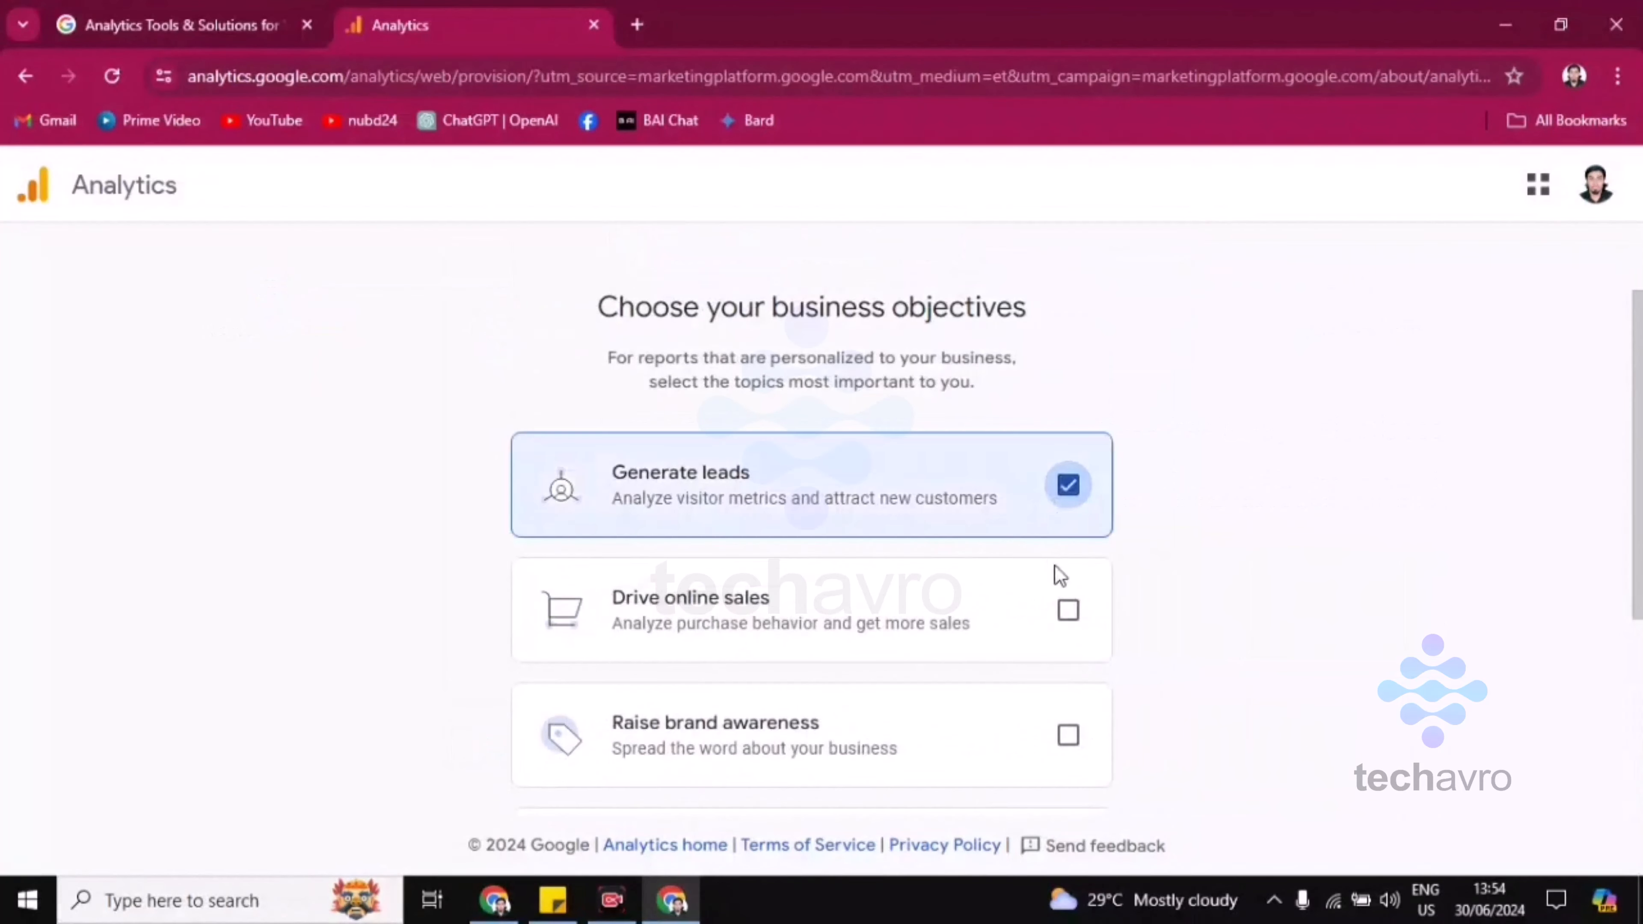
pyautogui.click(1068, 610)
pyautogui.click(1068, 735)
pyautogui.scroll(-3, 1044, 698)
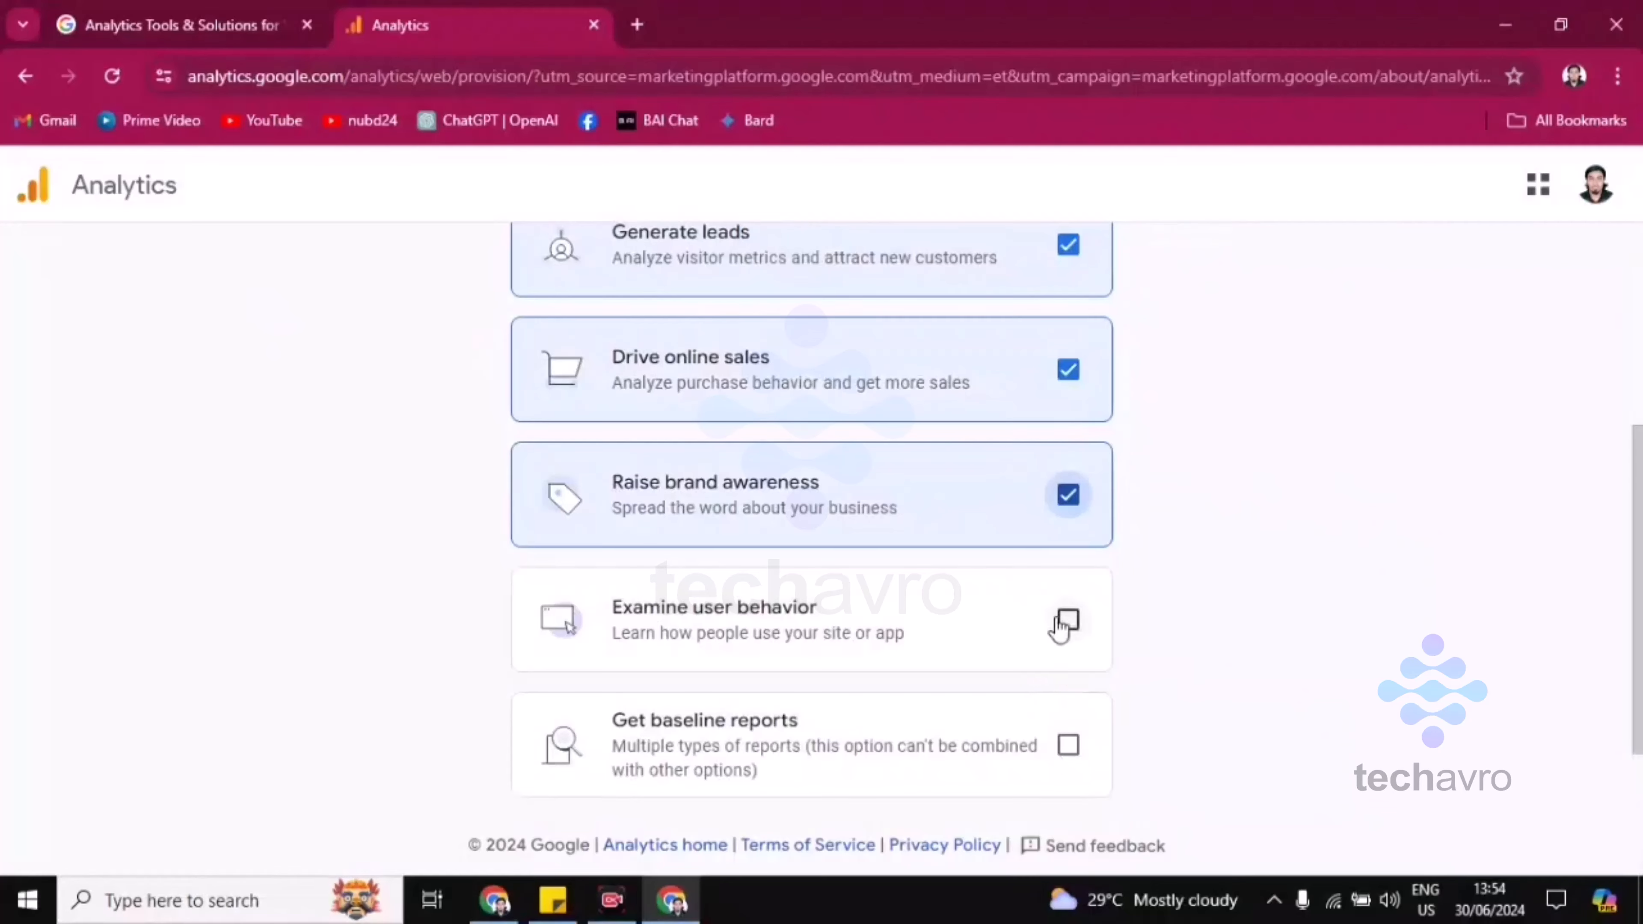
pyautogui.click(1066, 621)
# Choose Get baseline reports as the business objective and create the account.
pyautogui.click(1068, 745)
pyautogui.scroll(-2, 841, 745)
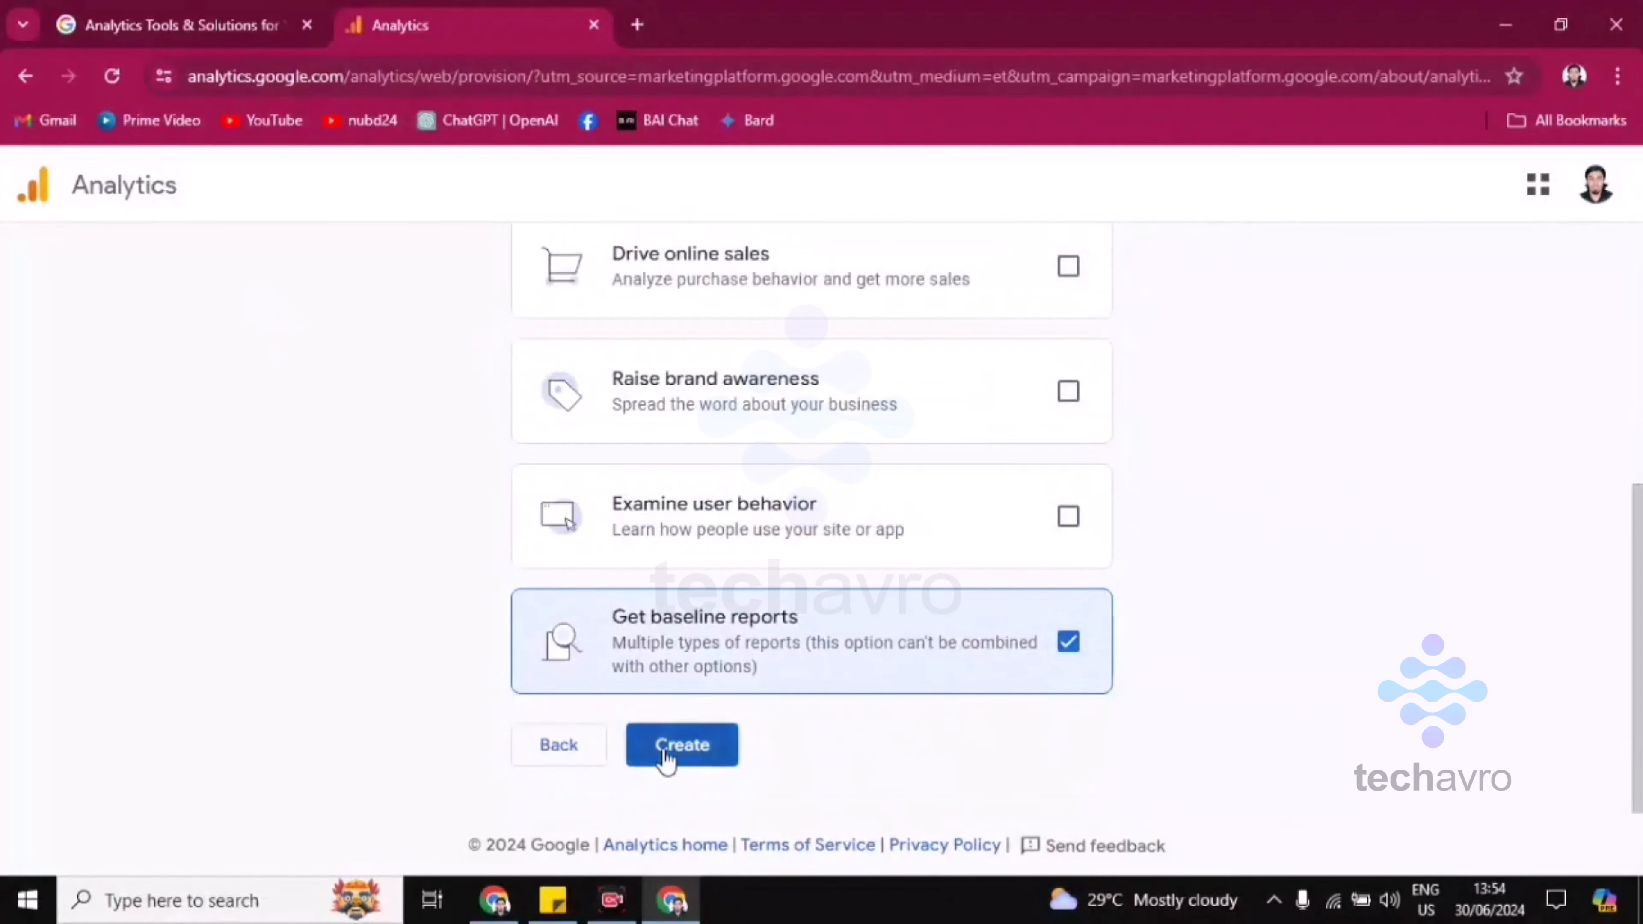
pyautogui.click(666, 751)
# Accept the Google Analytics Terms of Service and choose Web as the data collection platform.
pyautogui.scroll(-3, 649, 698)
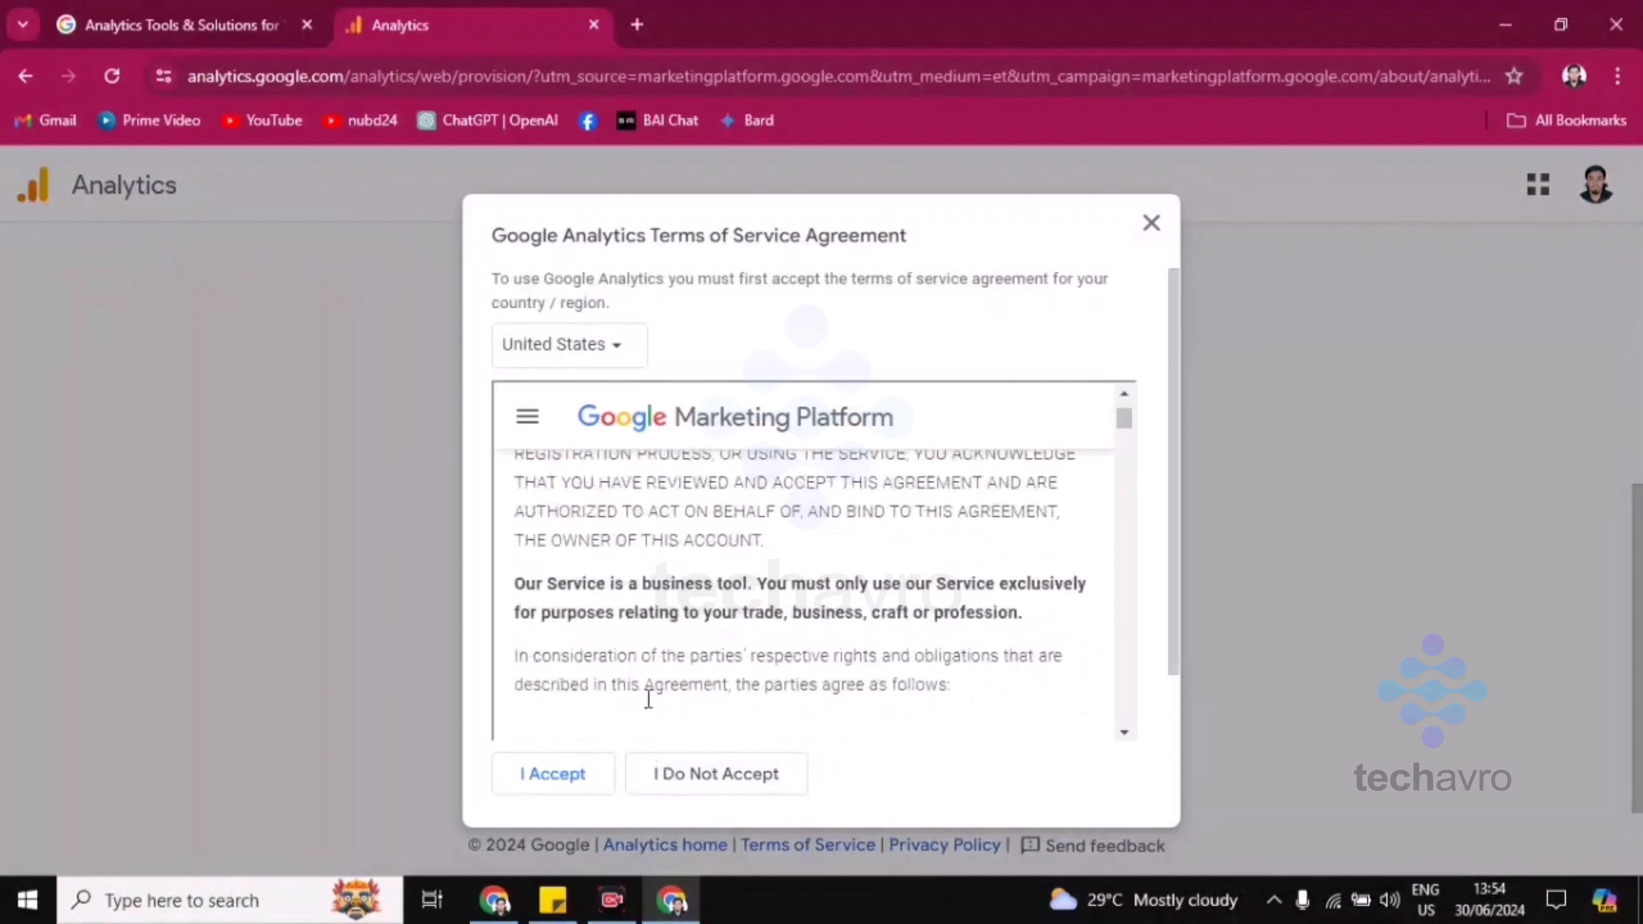
pyautogui.scroll(-3, 648, 698)
pyautogui.click(553, 775)
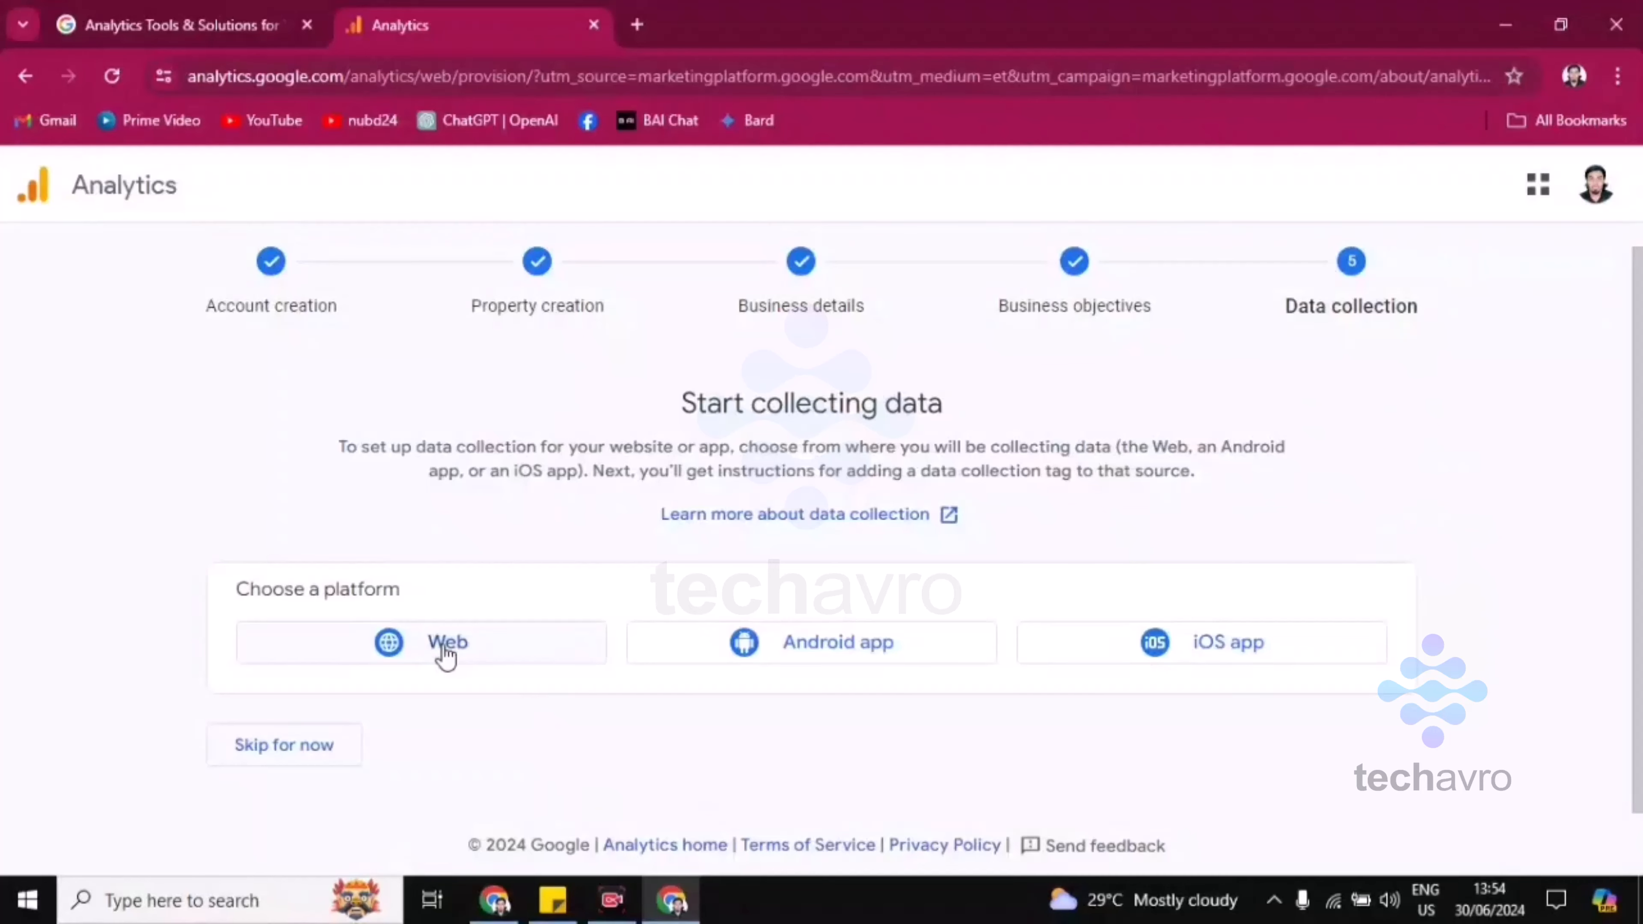
pyautogui.click(433, 653)
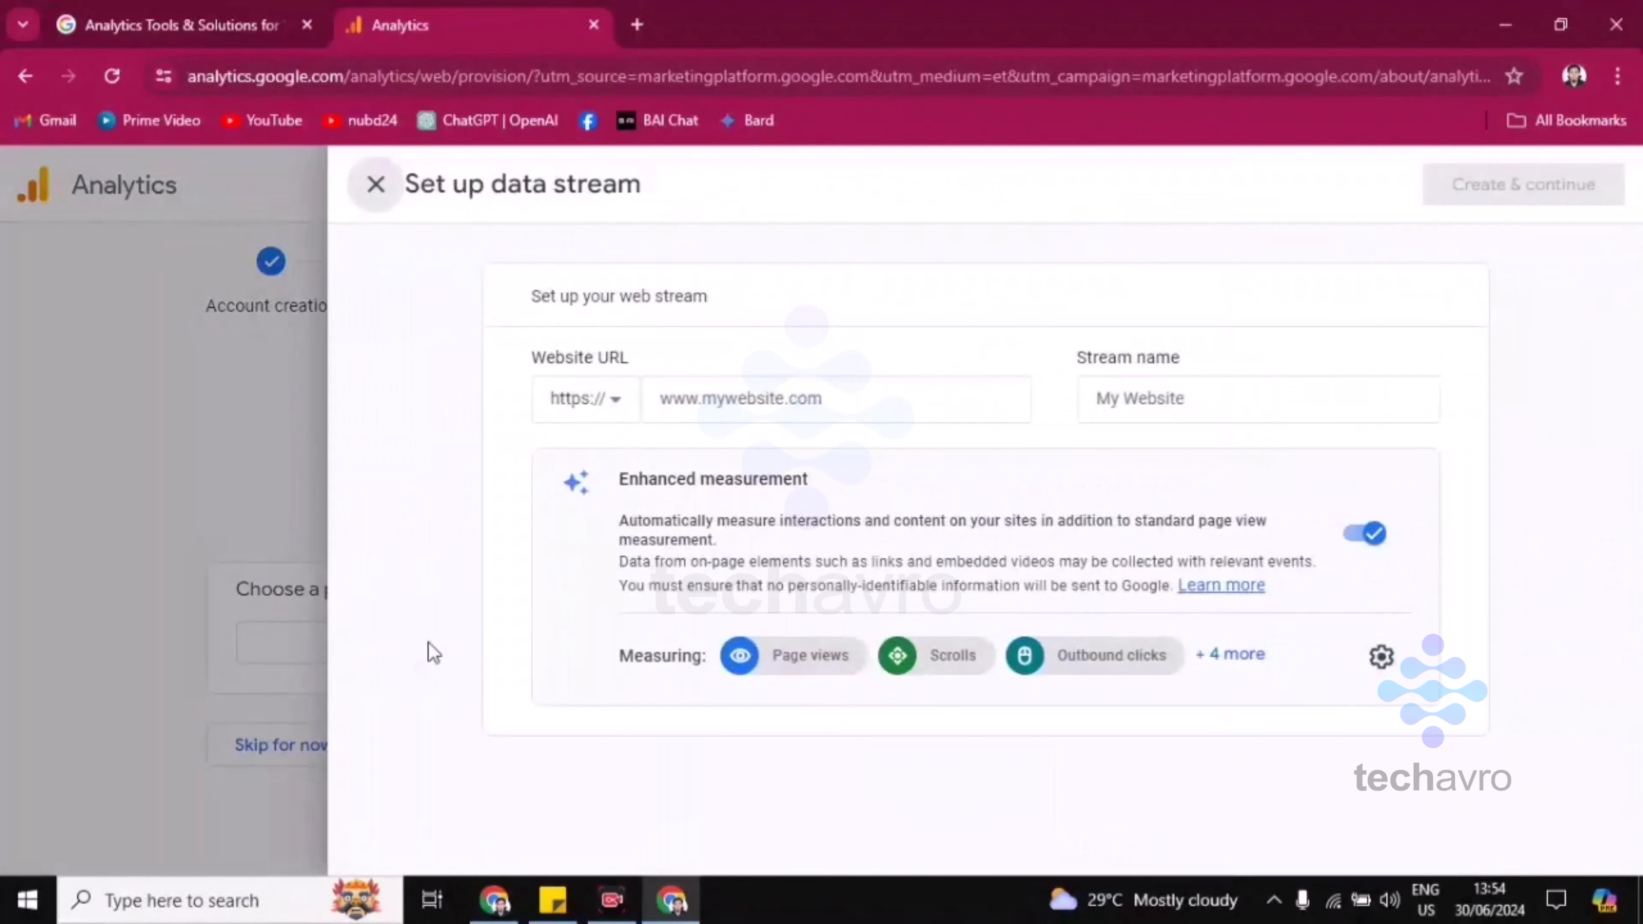
pyautogui.click(854, 389)
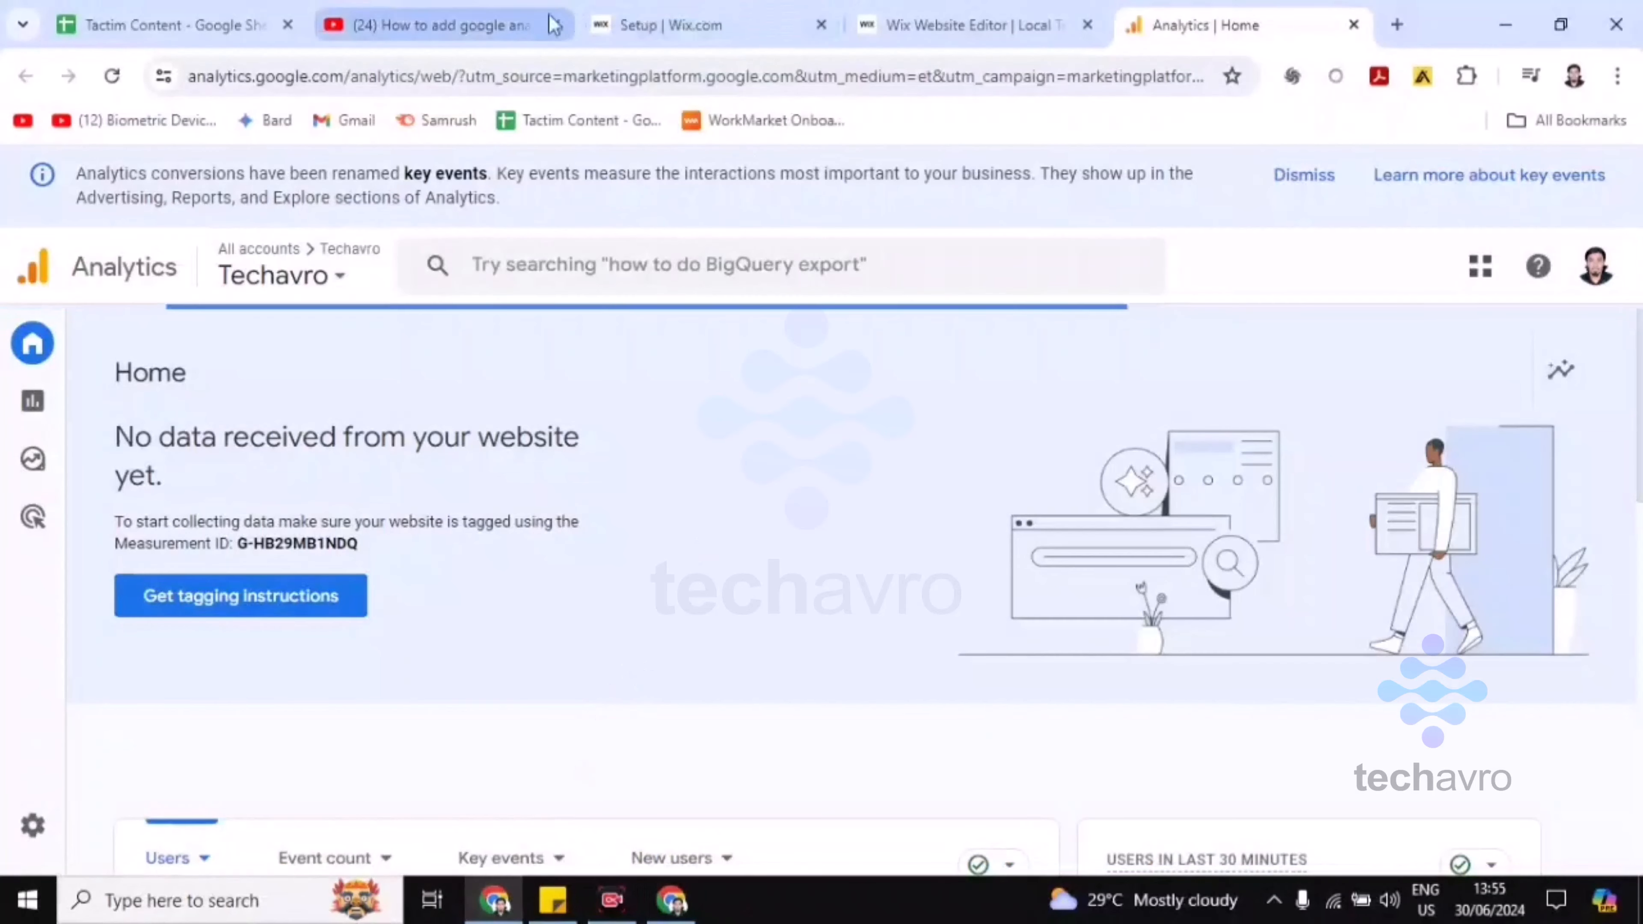
# Copy the Wix site's address from cell D294 of the Tactim Content spreadsheet in Google Sheets.
pyautogui.click(226, 25)
pyautogui.moveTo(562, 437); pyautogui.dragTo(598, 448)
pyautogui.moveTo(597, 425)
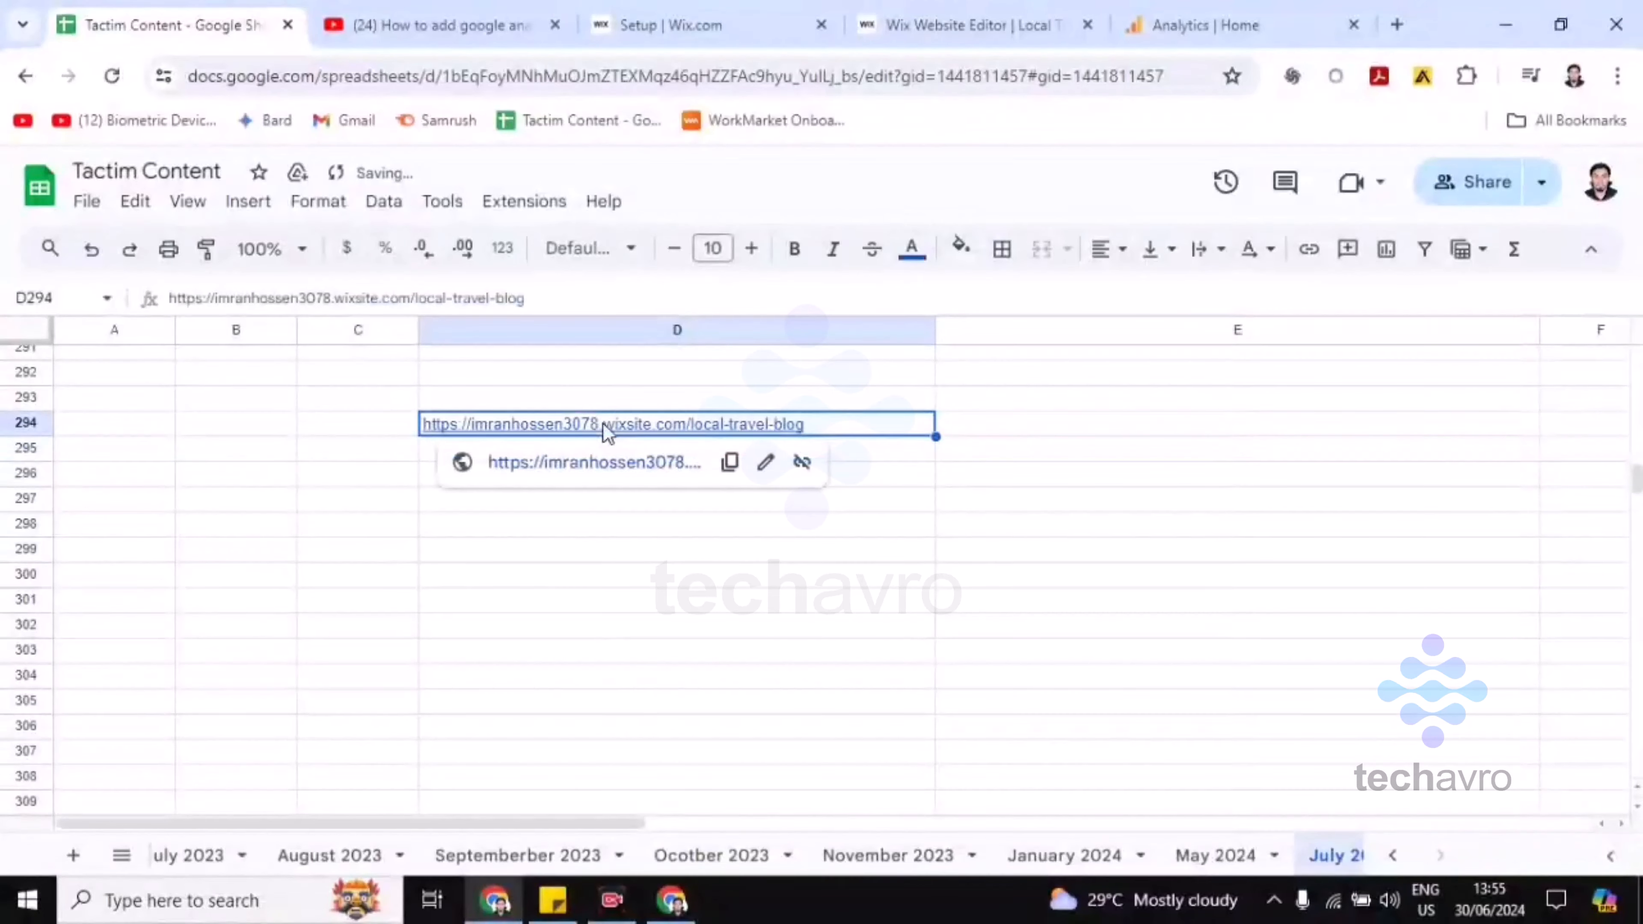
pyautogui.click(731, 463)
pyautogui.click(1197, 24)
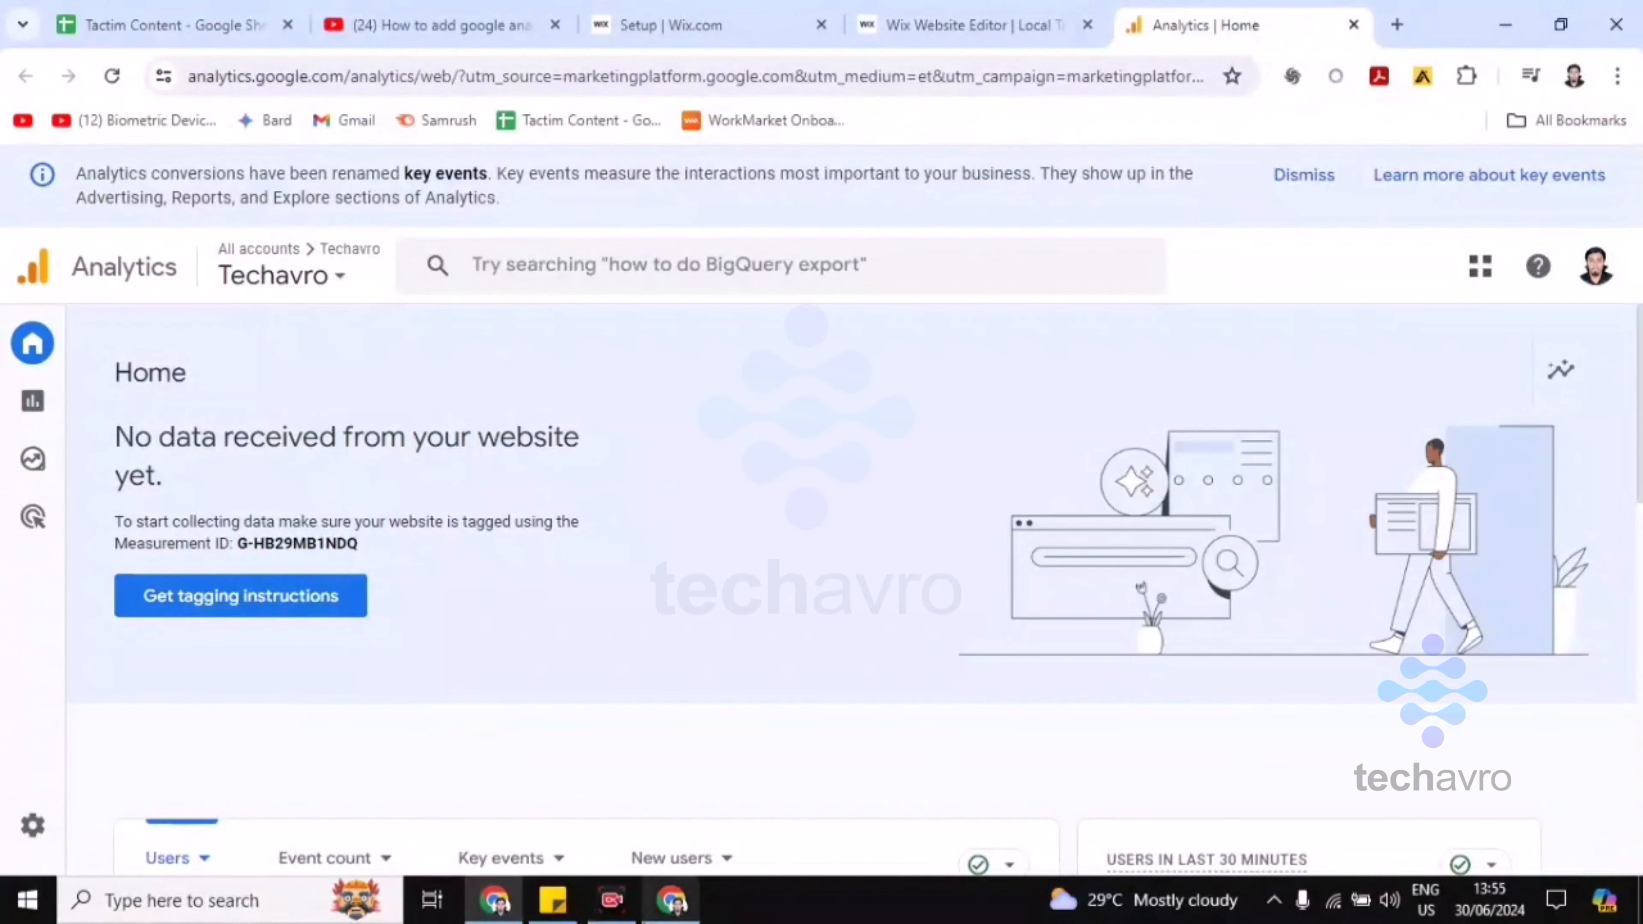
pyautogui.click(671, 900)
pyautogui.rightClick(751, 400)
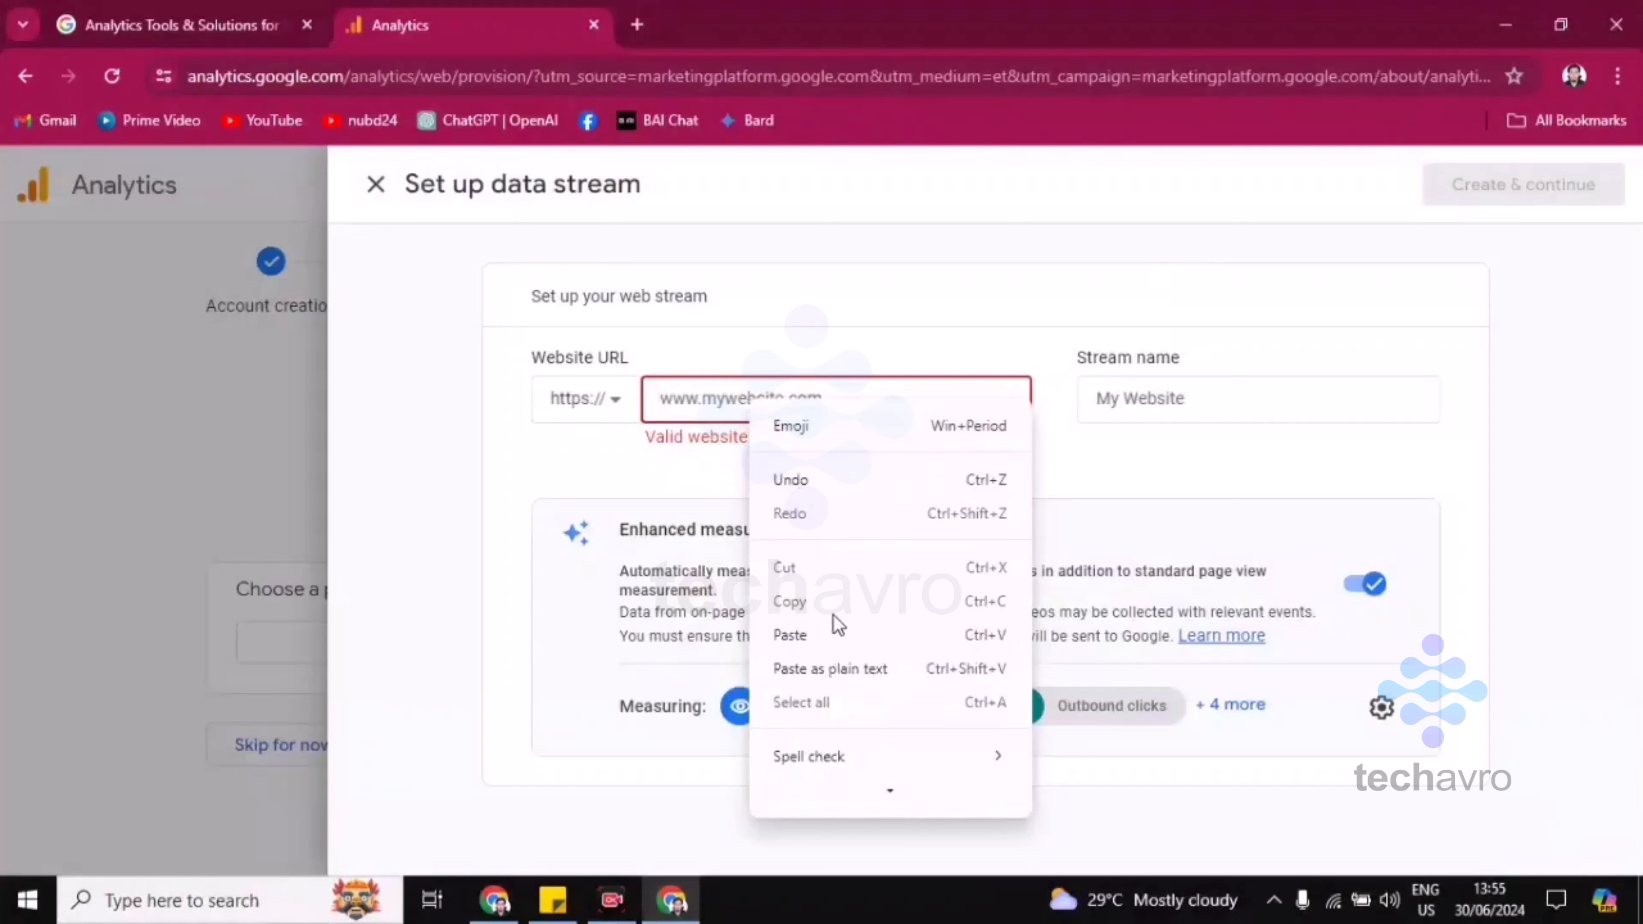
pyautogui.click(828, 634)
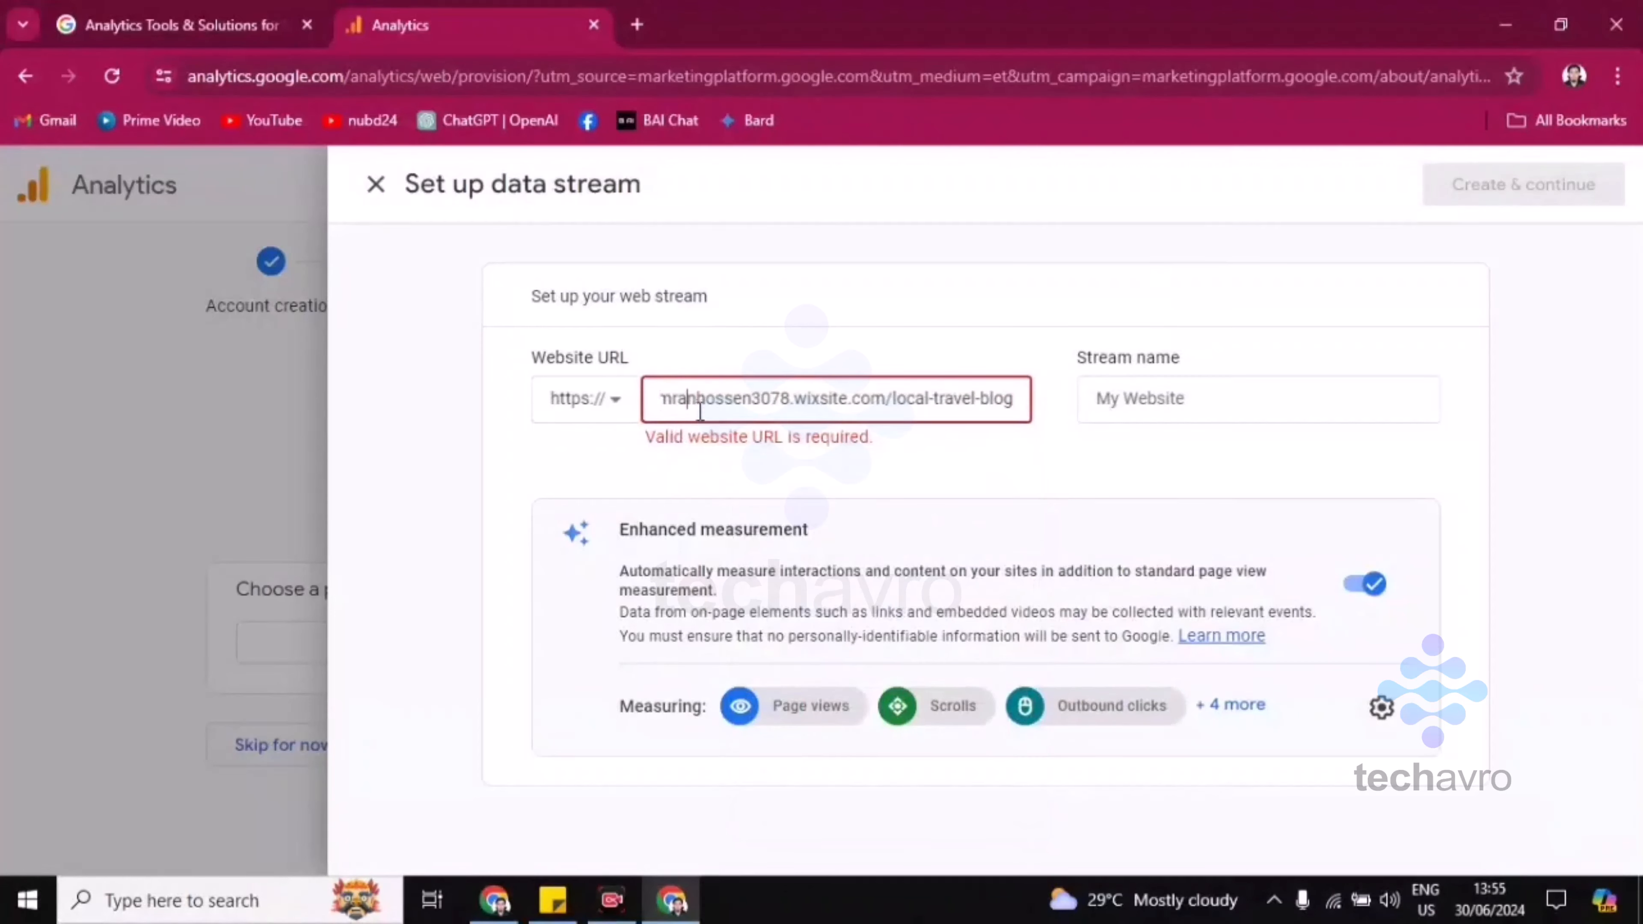
pyautogui.press('Home')
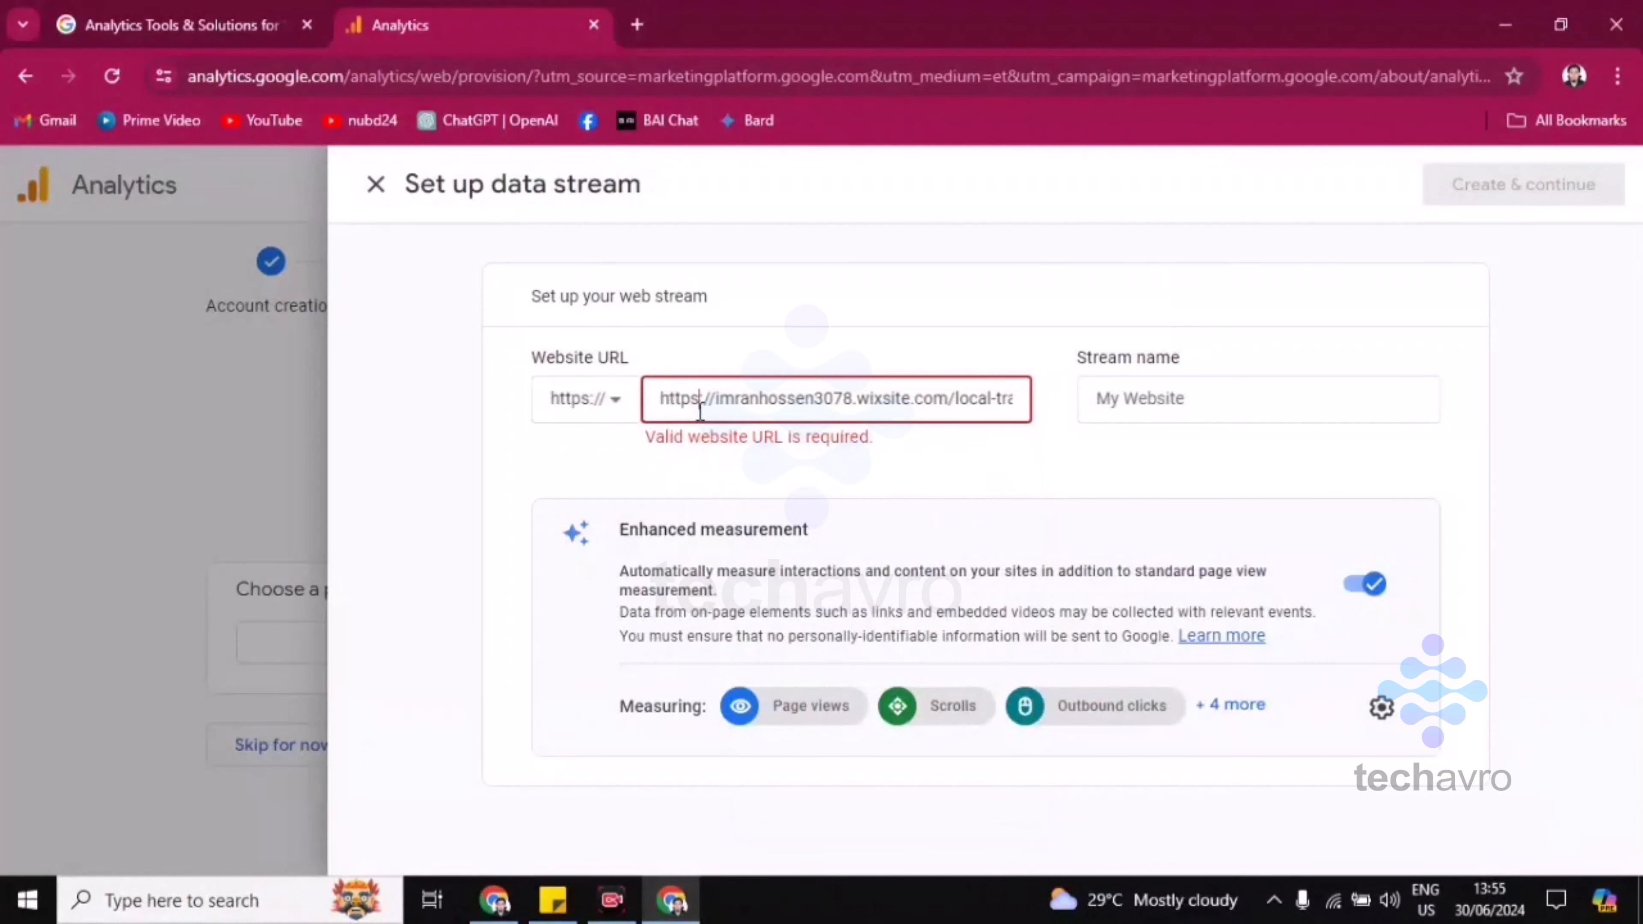
pyautogui.press('BackSpace')
pyautogui.press('BackSpace')
pyautogui.press('BackSpace')
pyautogui.press('BackSpace')
pyautogui.press('BackSpace')
pyautogui.press('BackSpace')
pyautogui.press('BackSpace')
pyautogui.press('BackSpace')
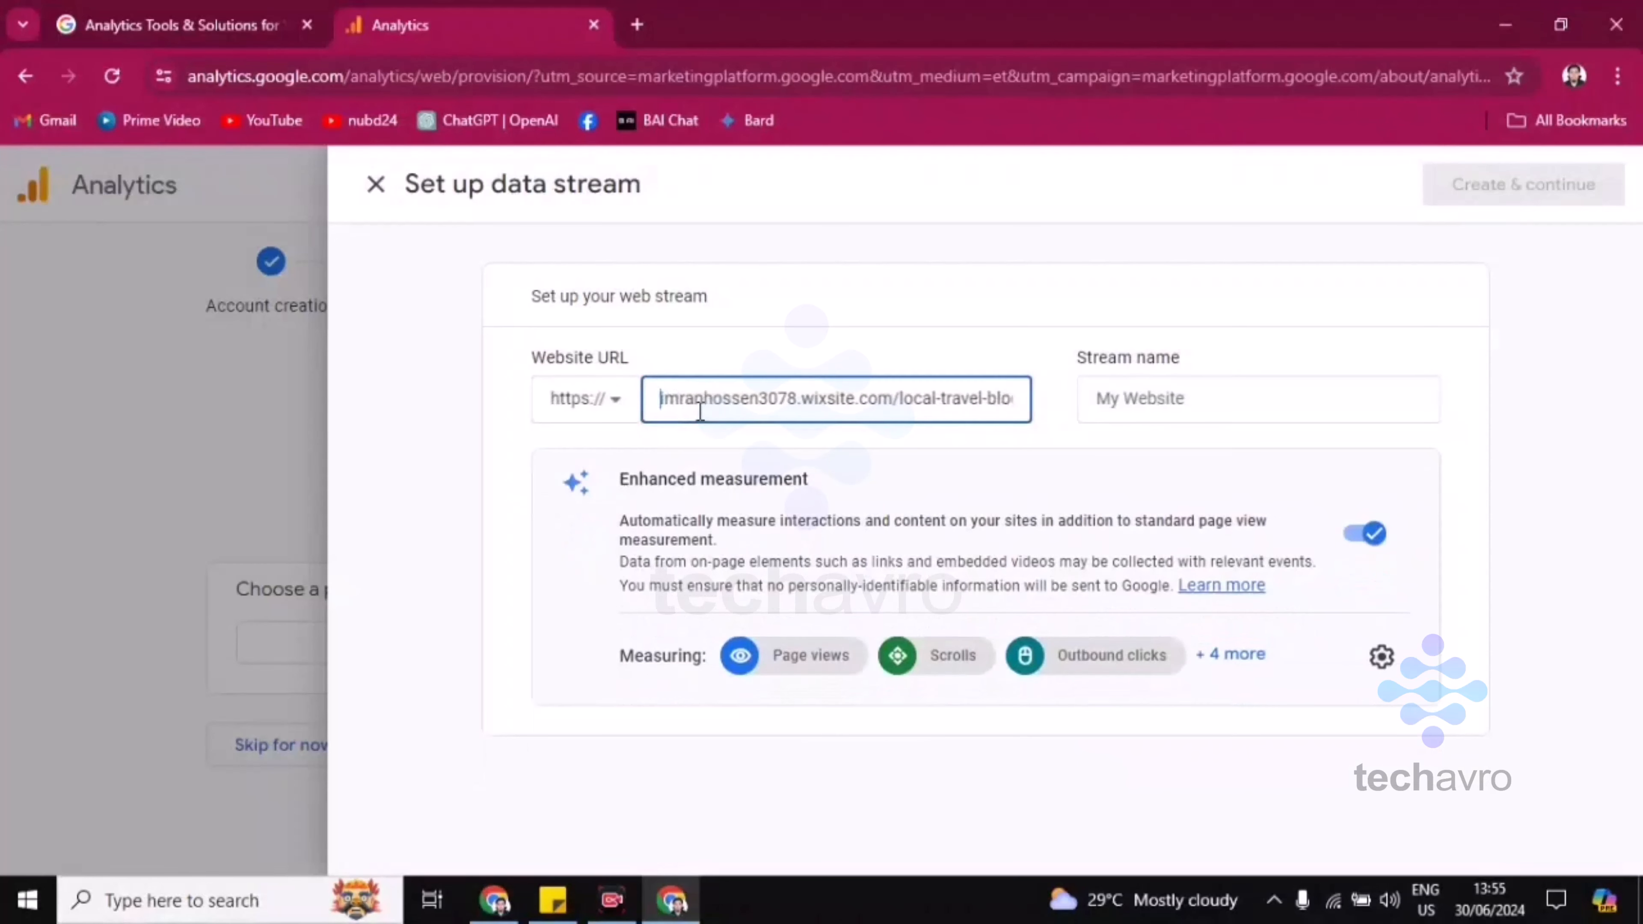
# Name the web stream Green and create it.
pyautogui.click(1219, 418)
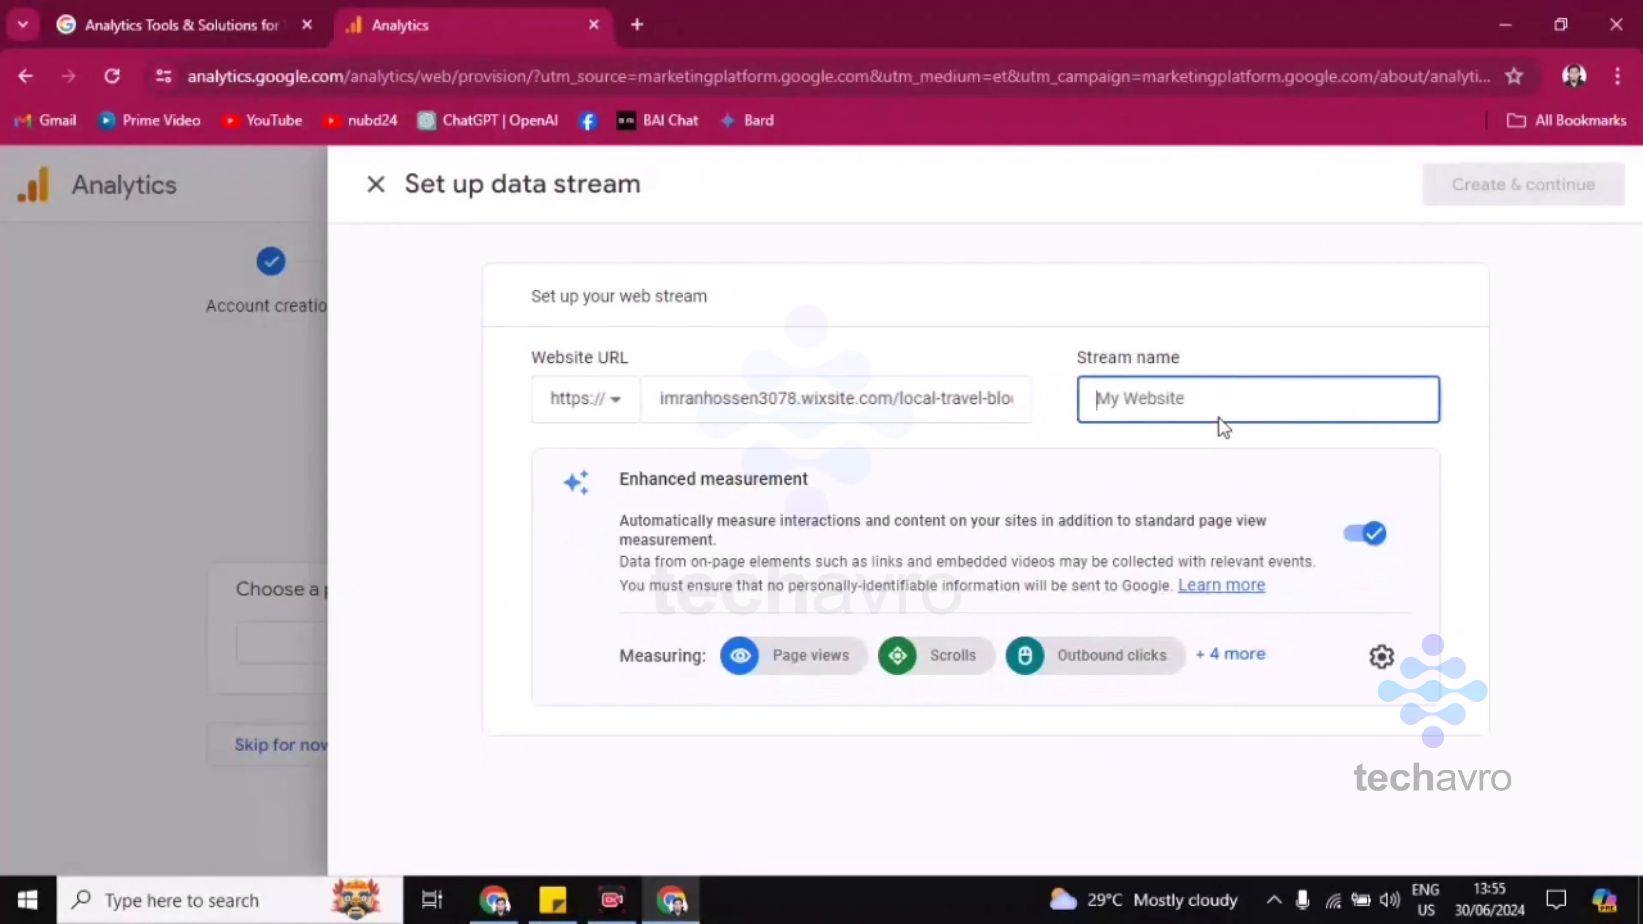
pyautogui.write('Green')
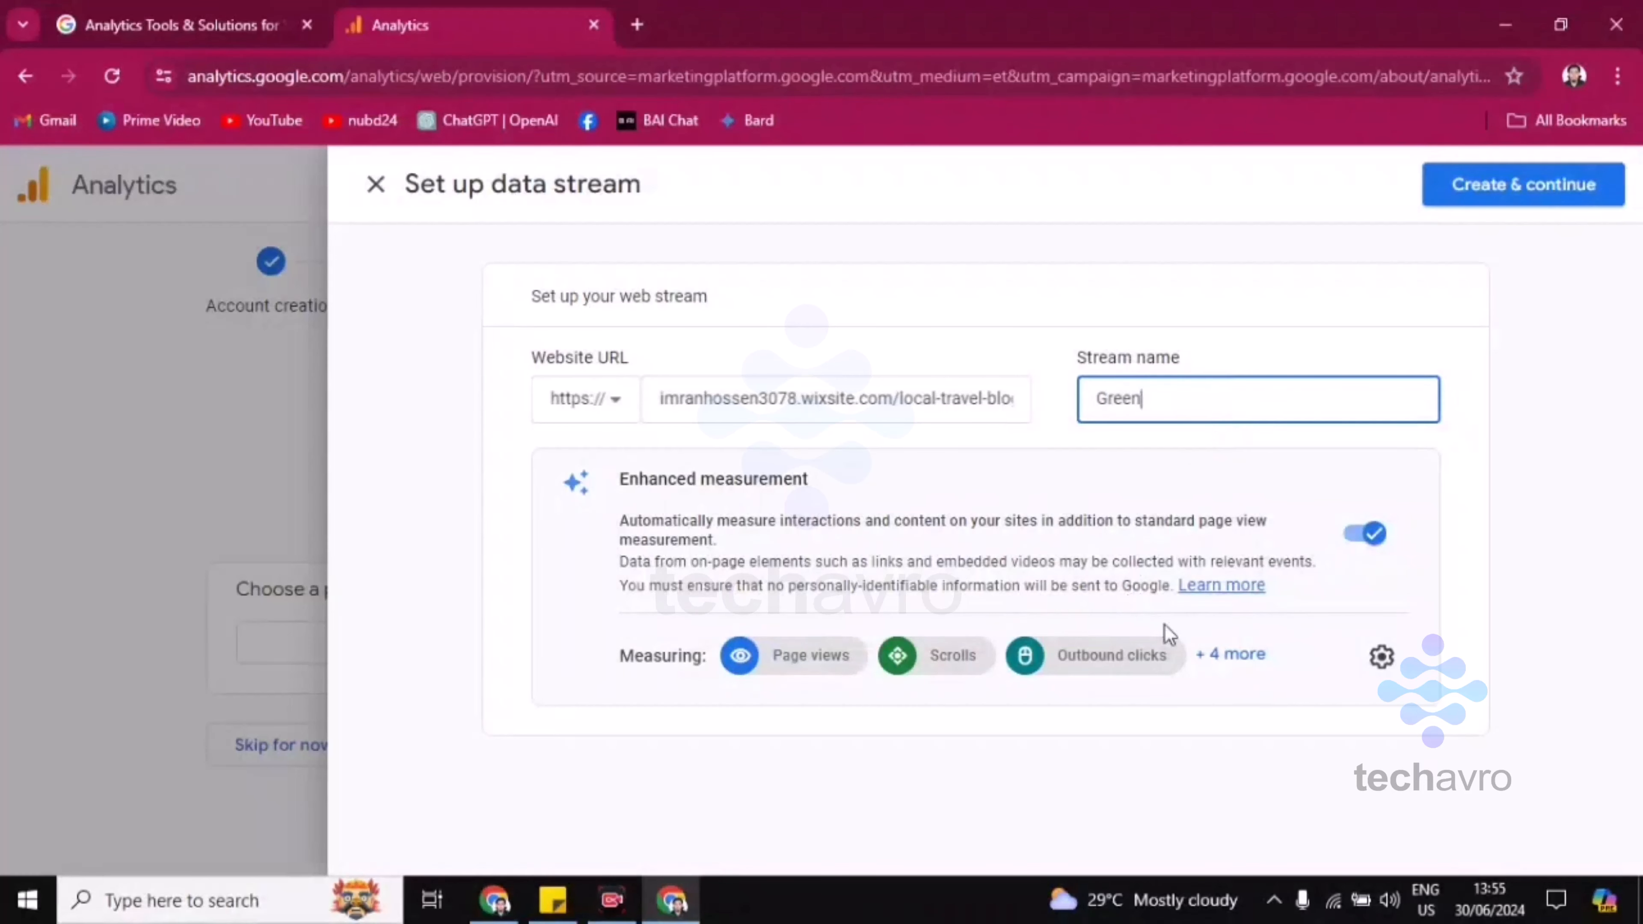
pyautogui.click(1492, 188)
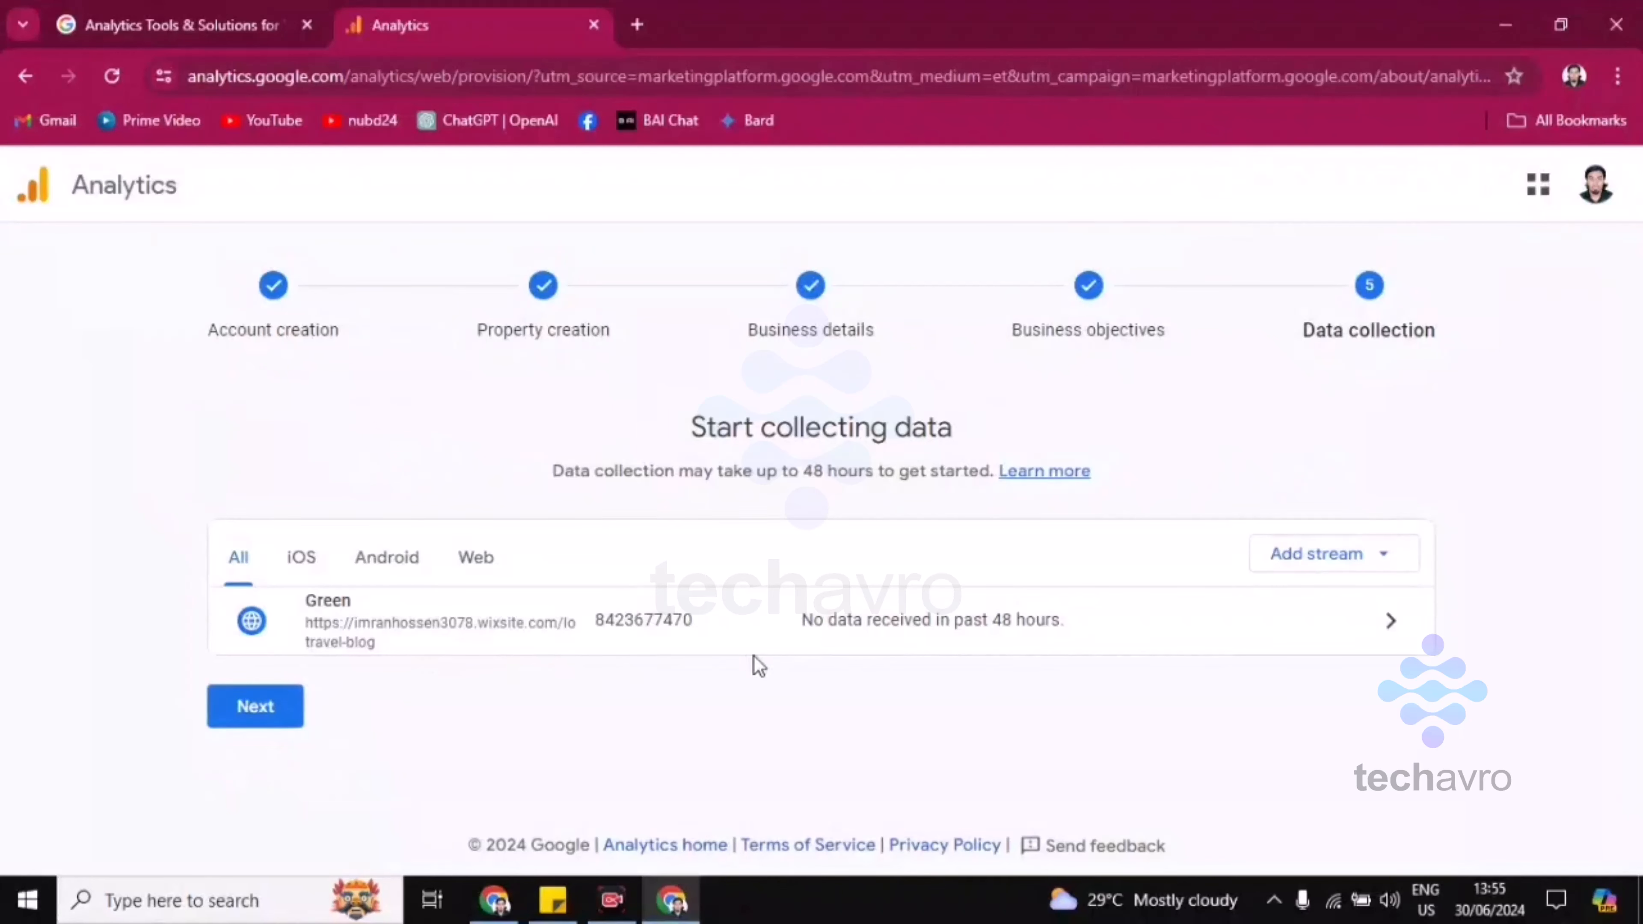
# Continue to the Google tag setup and review the installation instructions for the Install with Wix option.
pyautogui.click(373, 630)
pyautogui.click(276, 724)
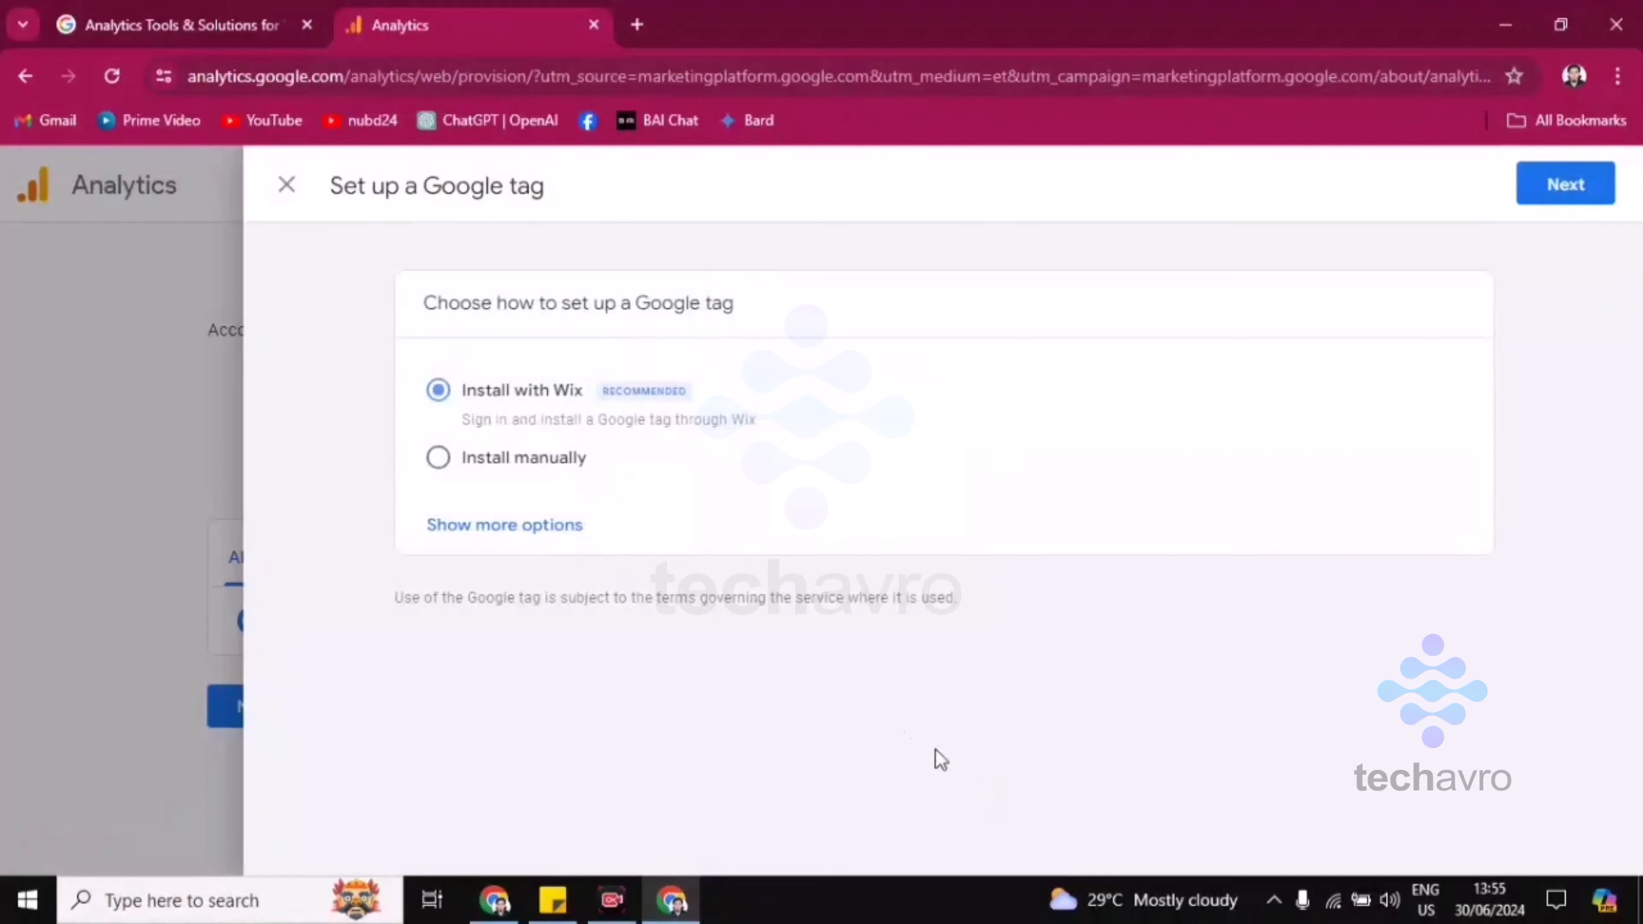
pyautogui.click(1553, 197)
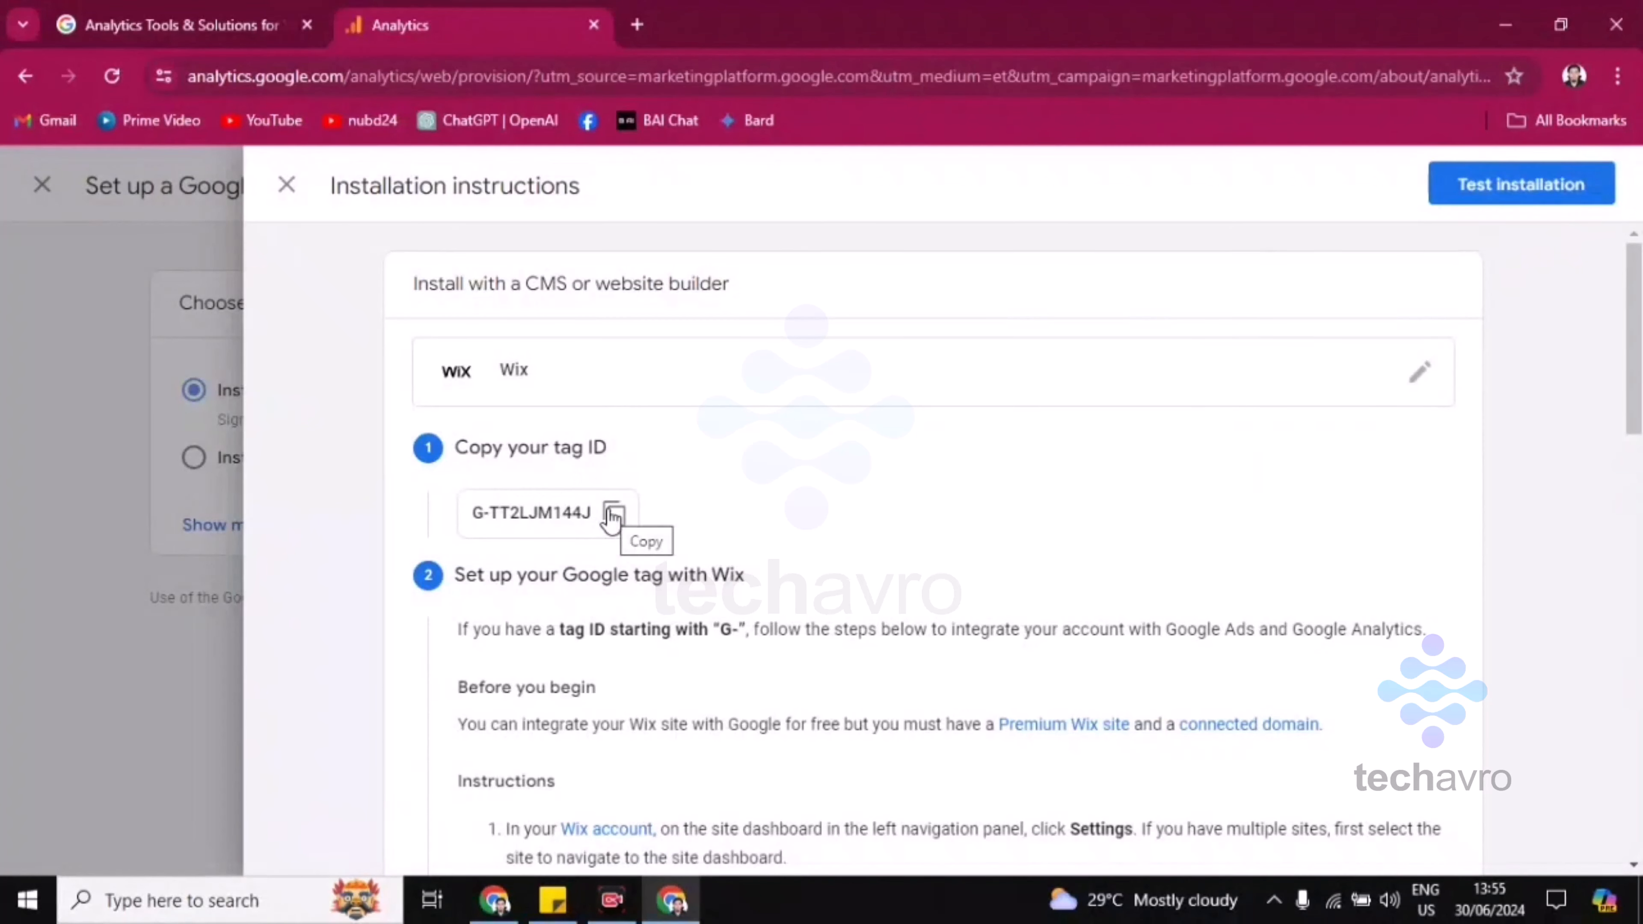
pyautogui.scroll(-5, 583, 563)
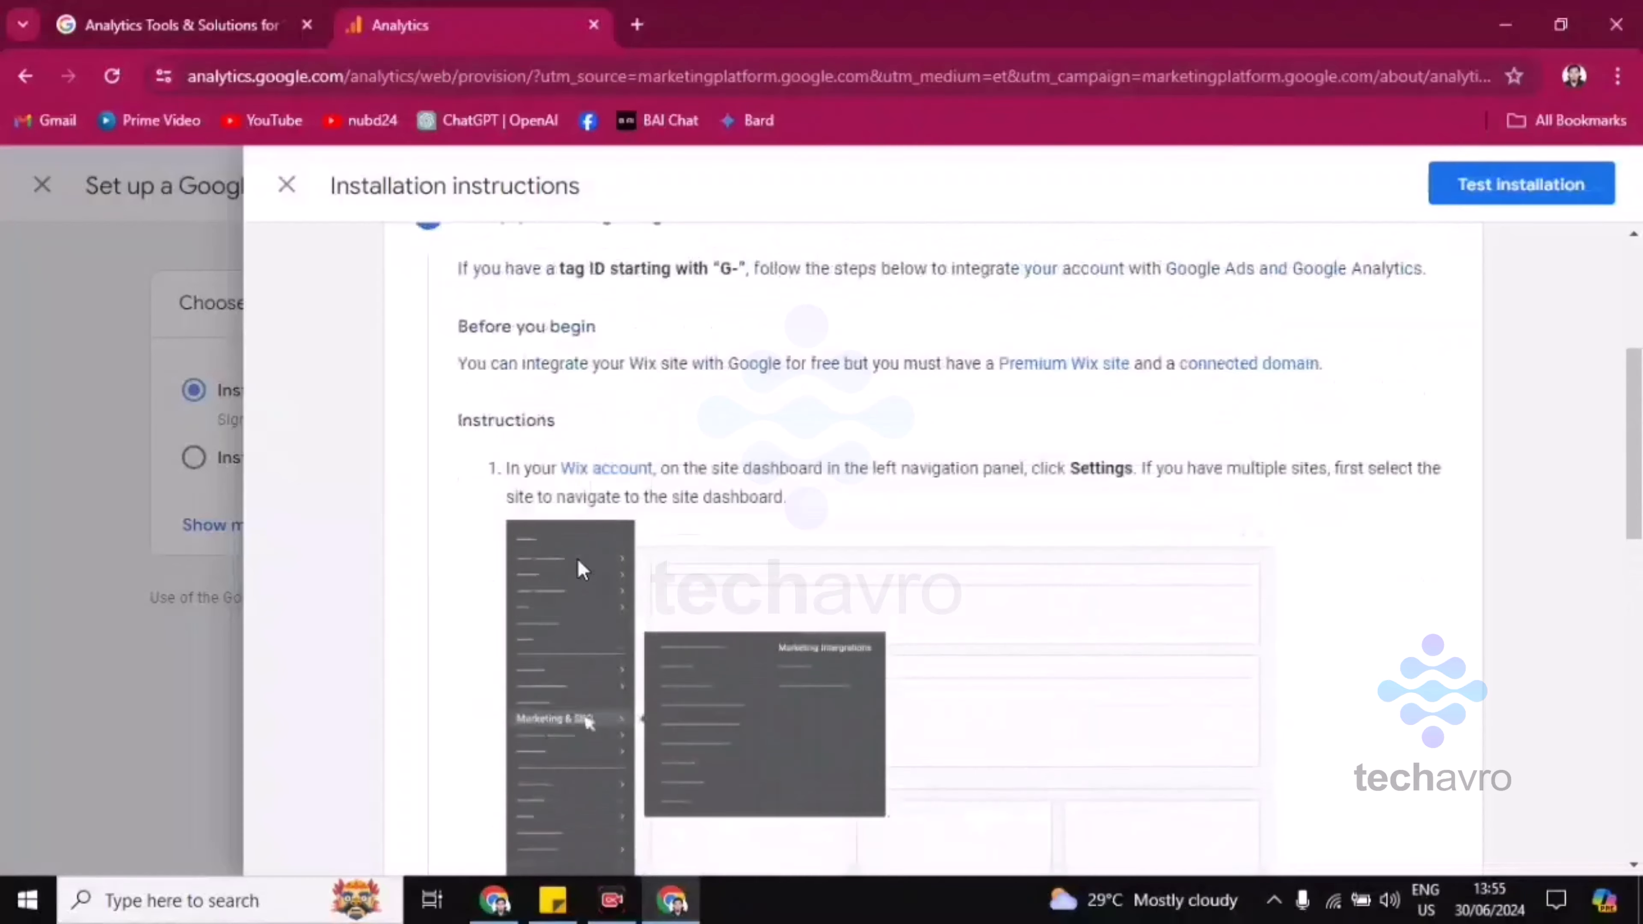
pyautogui.scroll(5, 577, 559)
# Leave the Google tag setup and view the Green web stream's details, including its measurement ID.
pyautogui.click(287, 186)
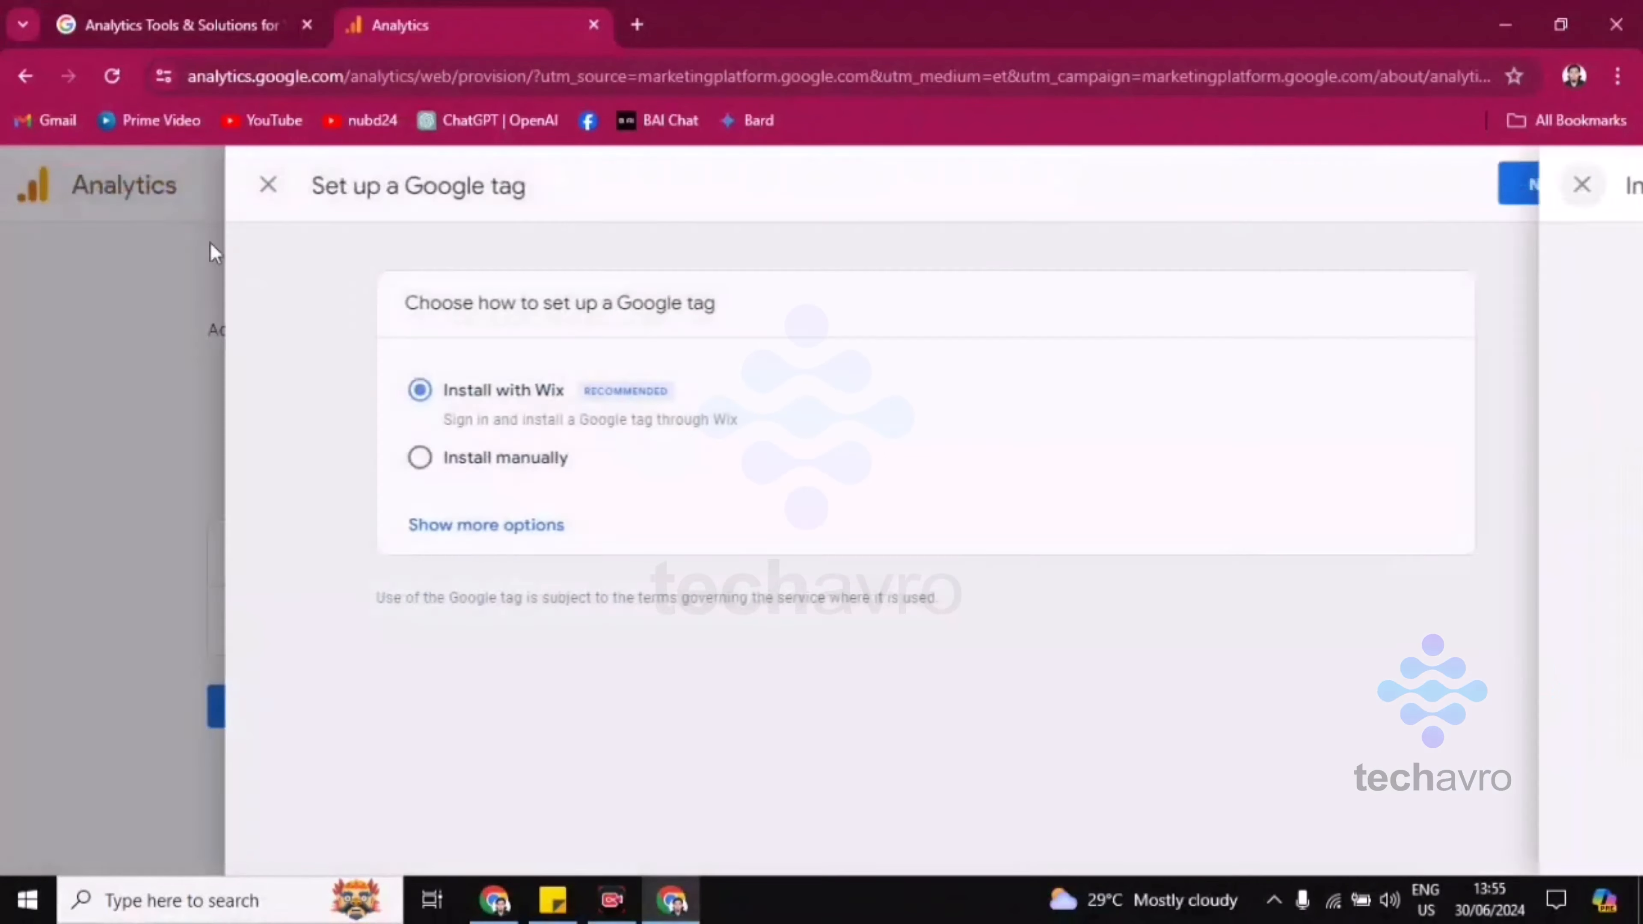
pyautogui.click(286, 186)
pyautogui.click(401, 640)
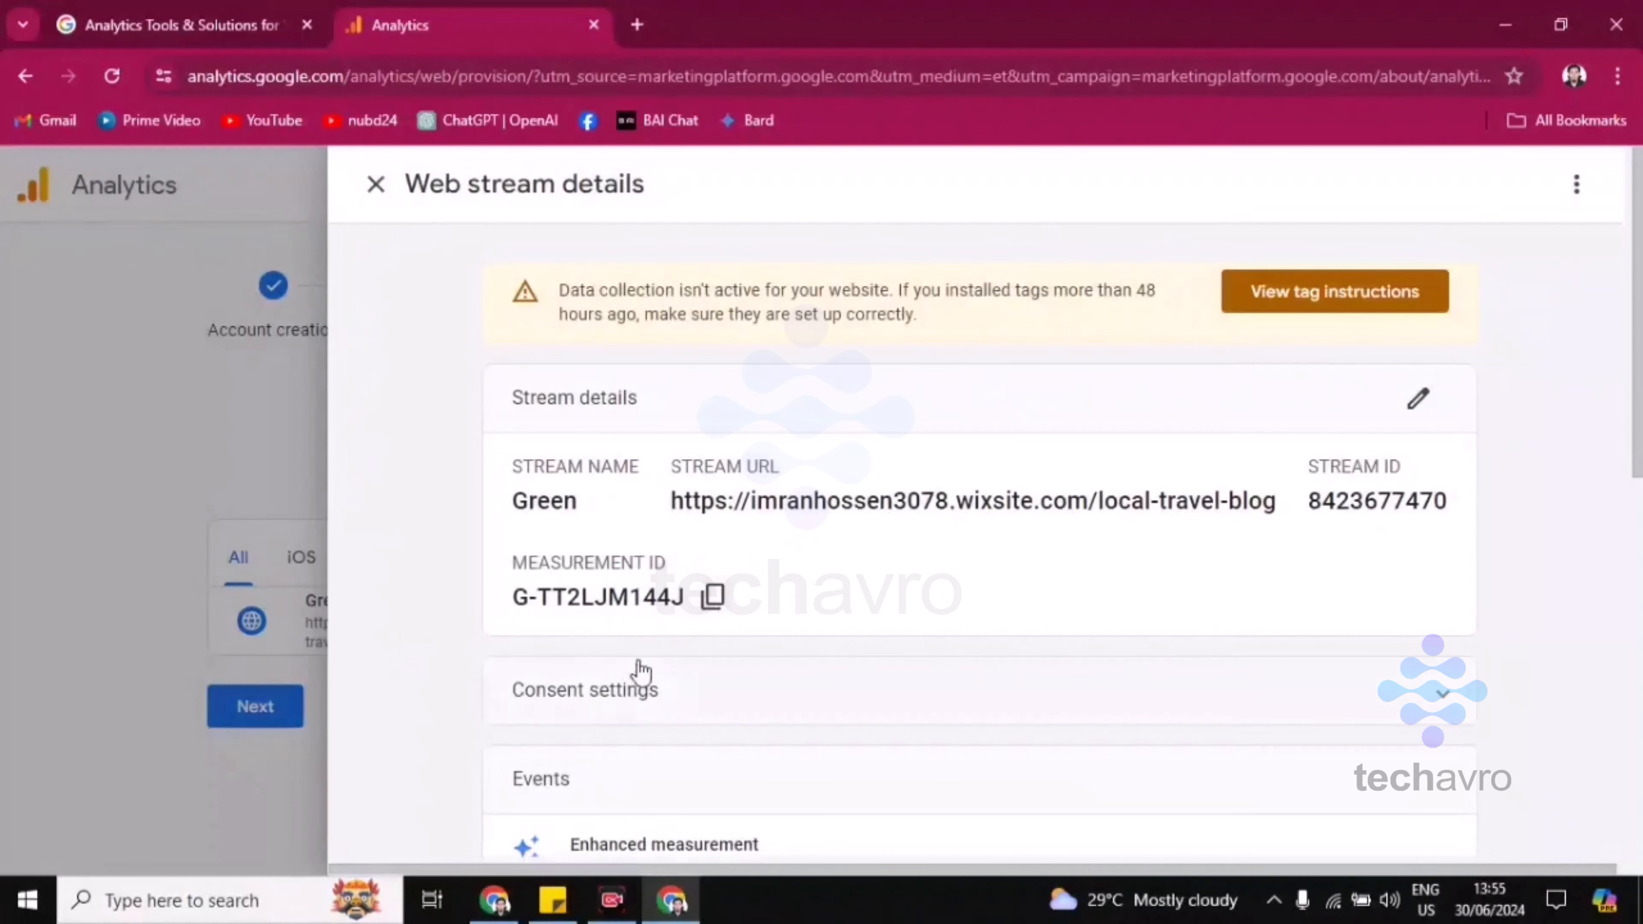
pyautogui.click(132, 440)
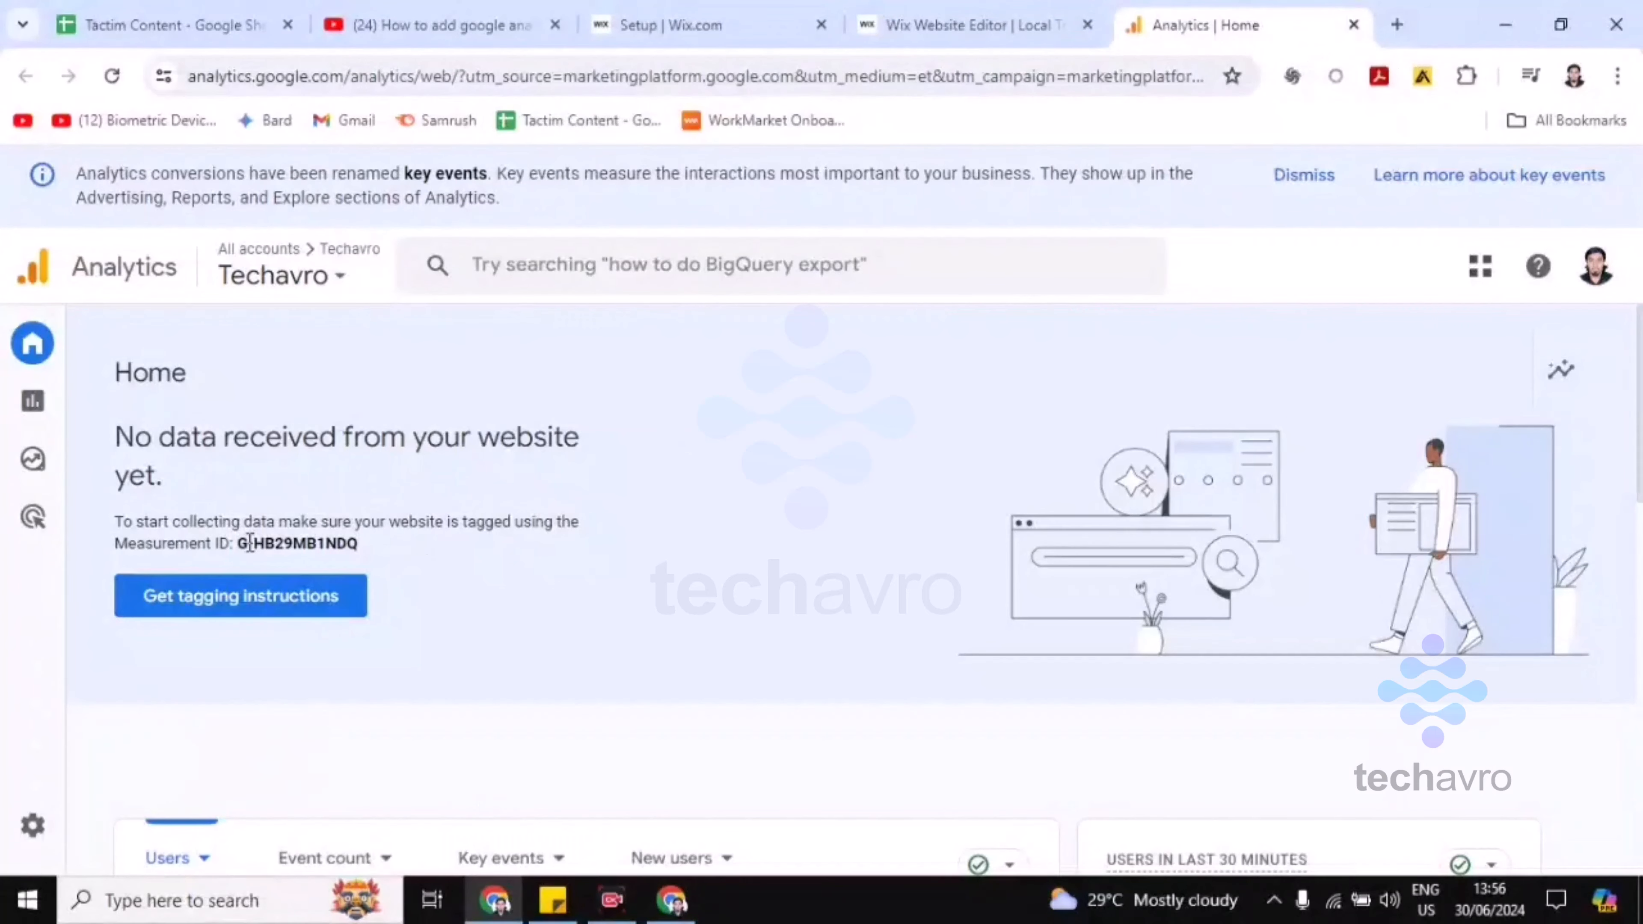
# Copy the Techavro property's measurement ID from the Analytics home page.
pyautogui.moveTo(241, 542); pyautogui.dragTo(348, 552)
pyautogui.rightClick(347, 549)
pyautogui.click(366, 567)
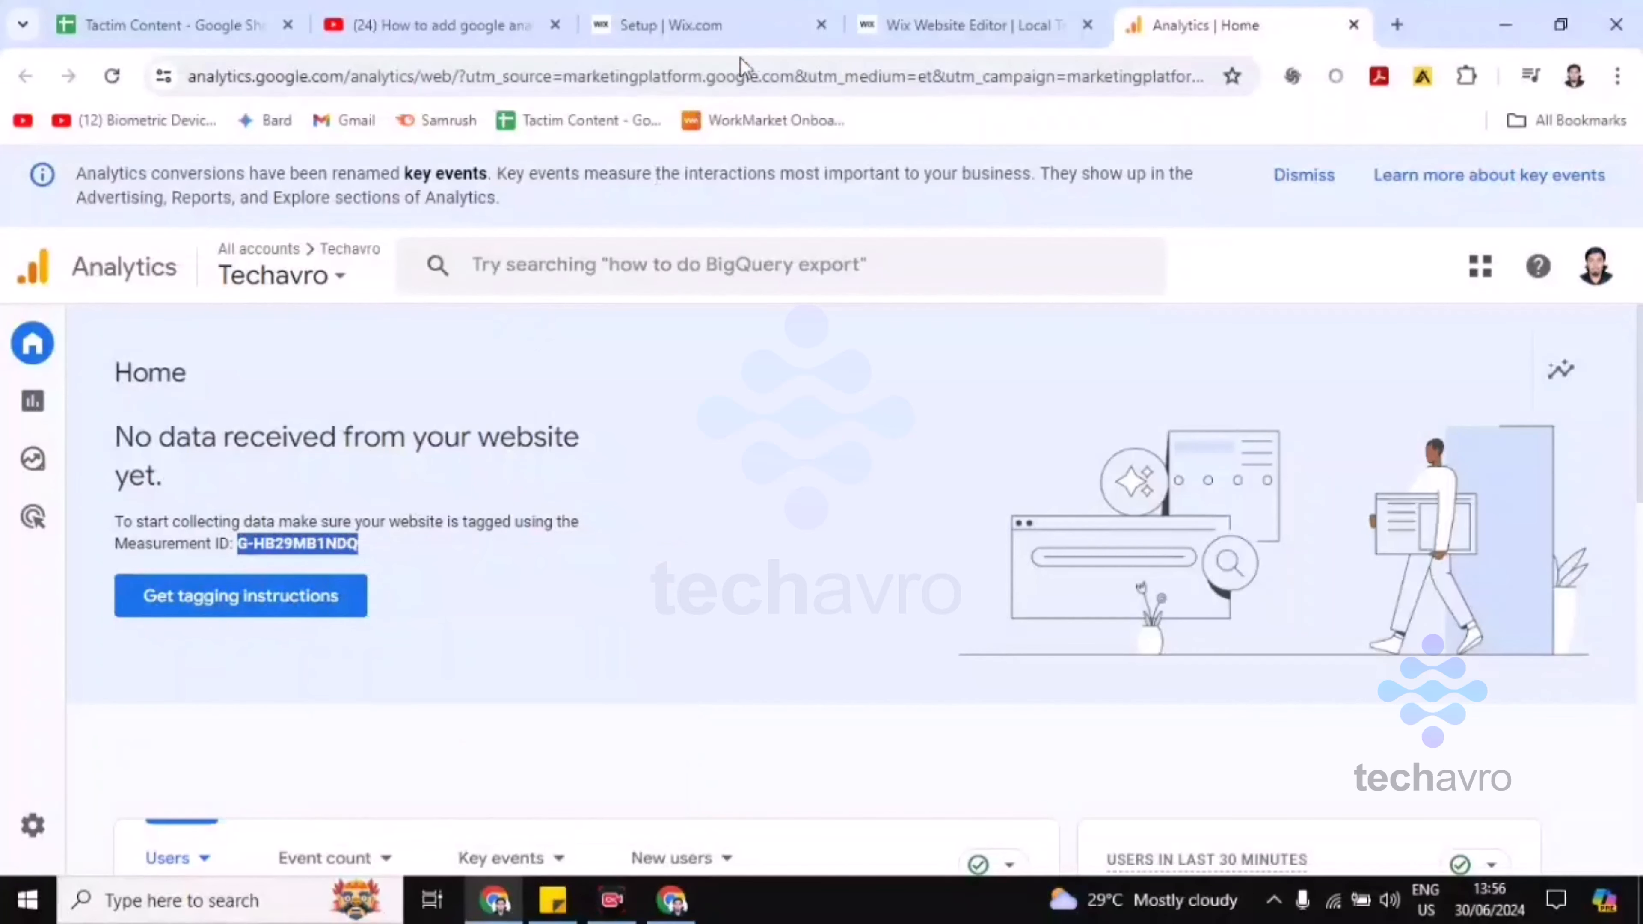
# Switch to the Wix Website Editor with its Marketing Integrations page open.
pyautogui.click(957, 24)
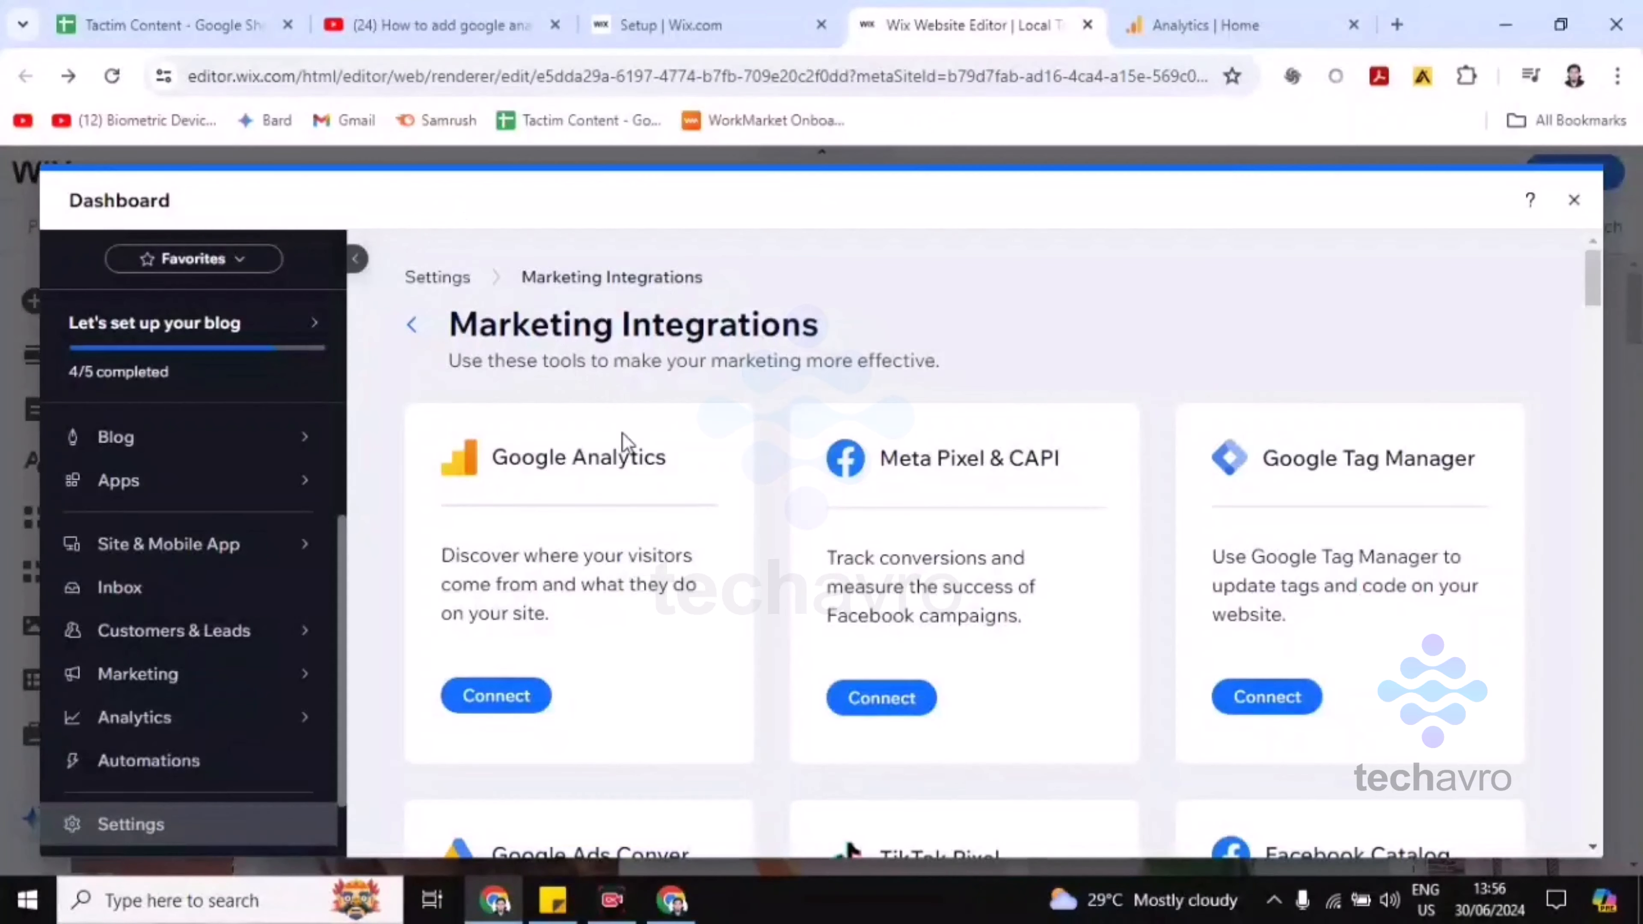
pyautogui.click(696, 29)
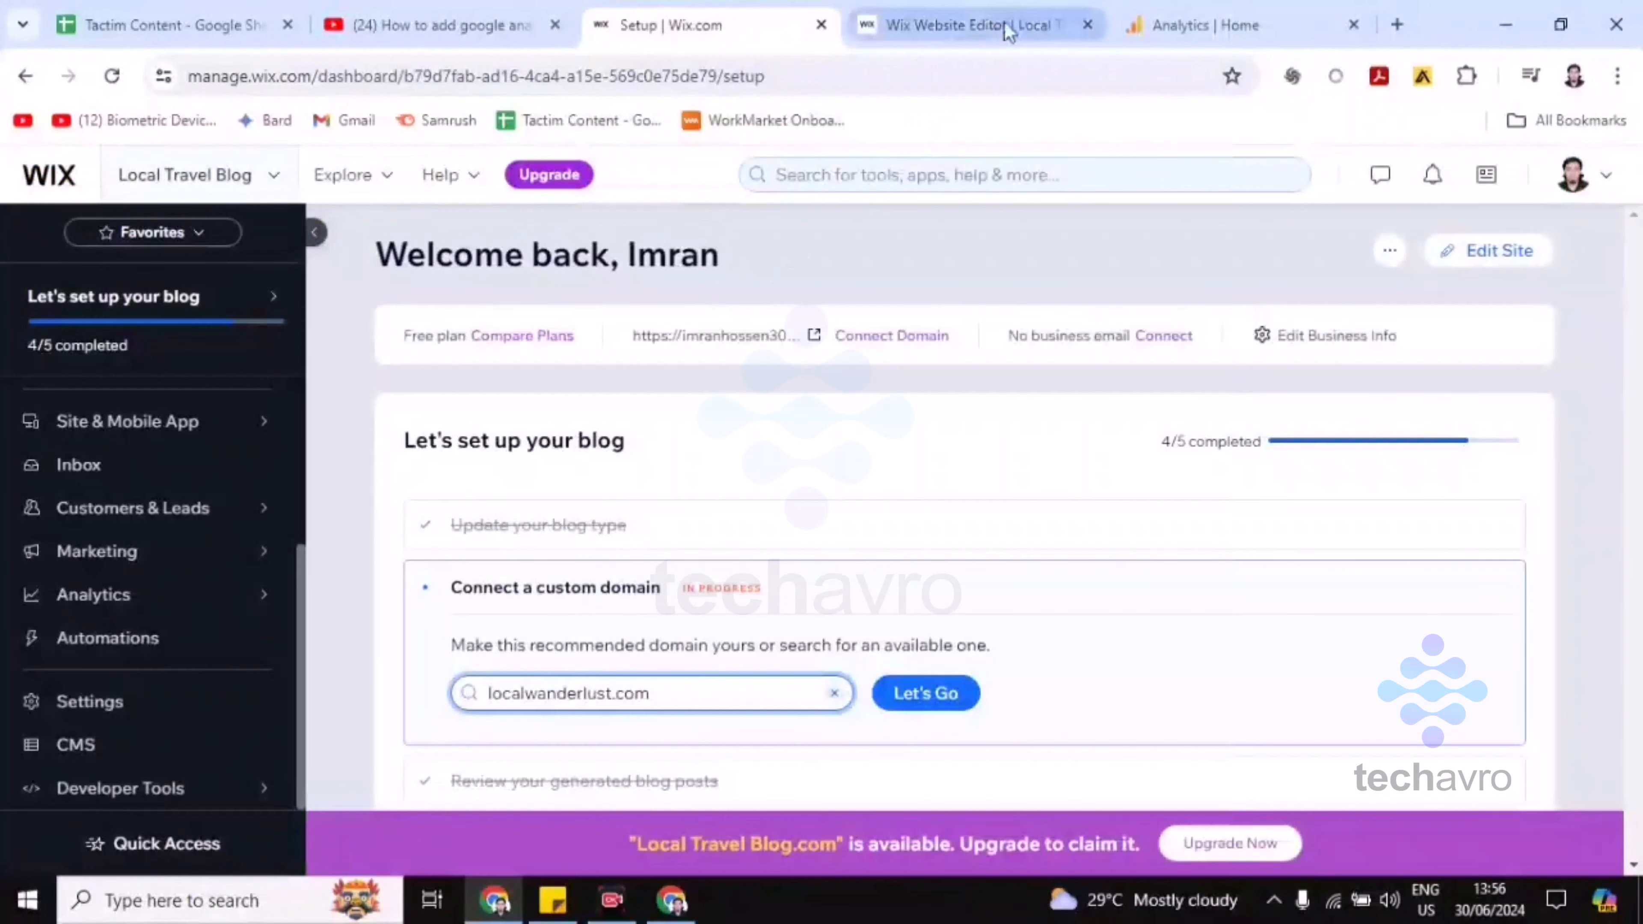
pyautogui.click(1007, 29)
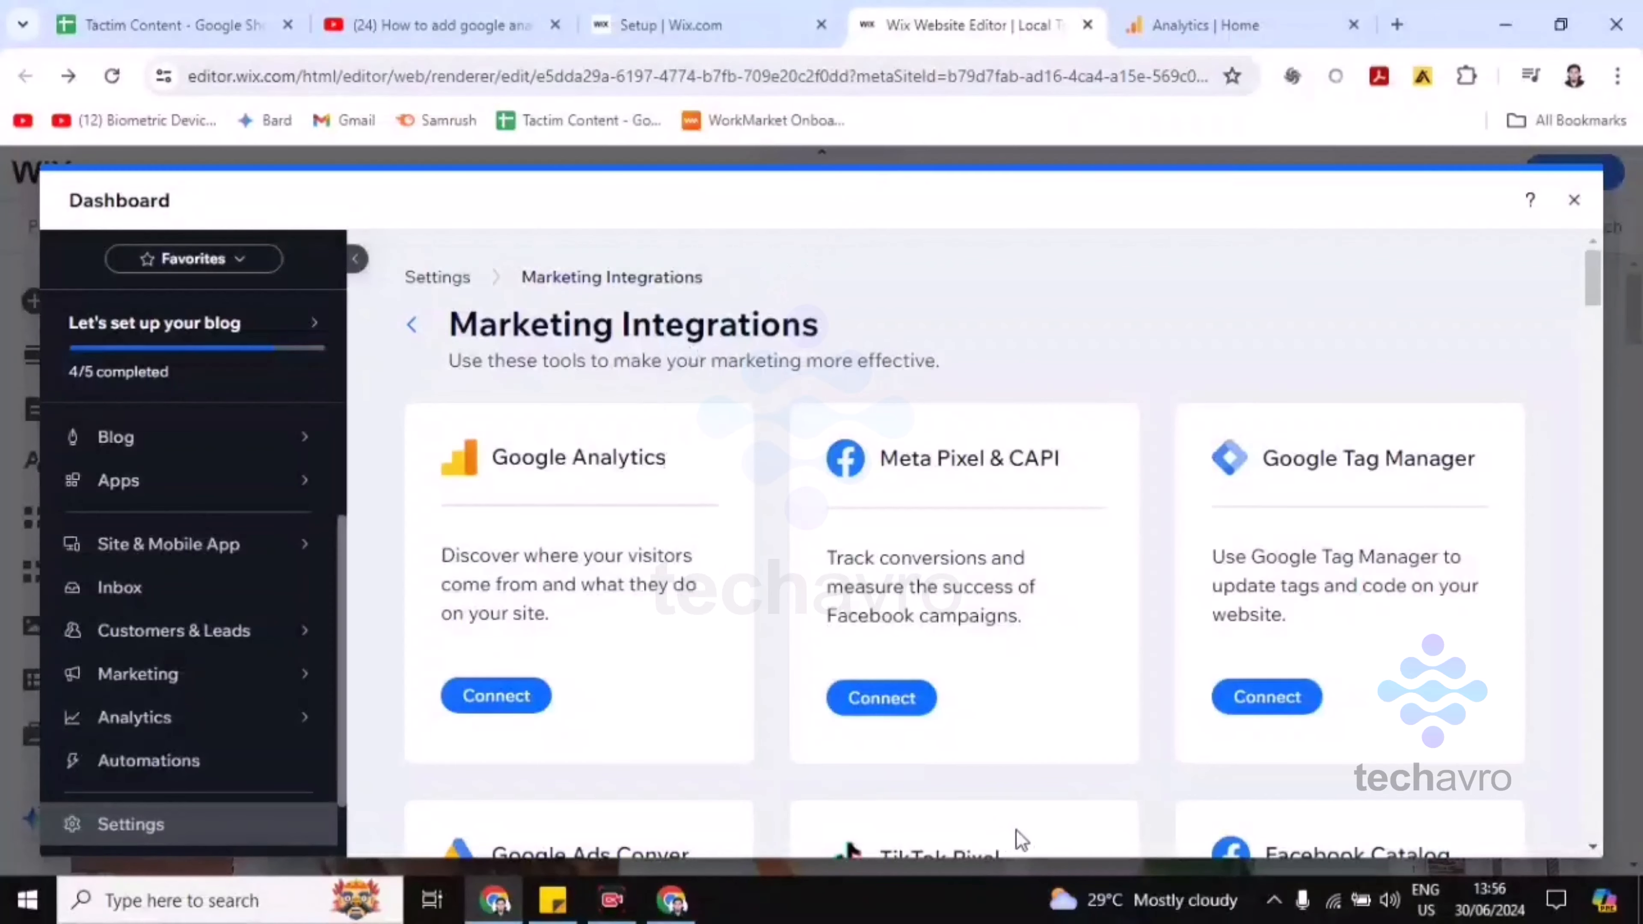
# Close the dashboard and reopen the Marketing Integrations page through the editor's Marketing & SEO options.
pyautogui.click(1155, 861)
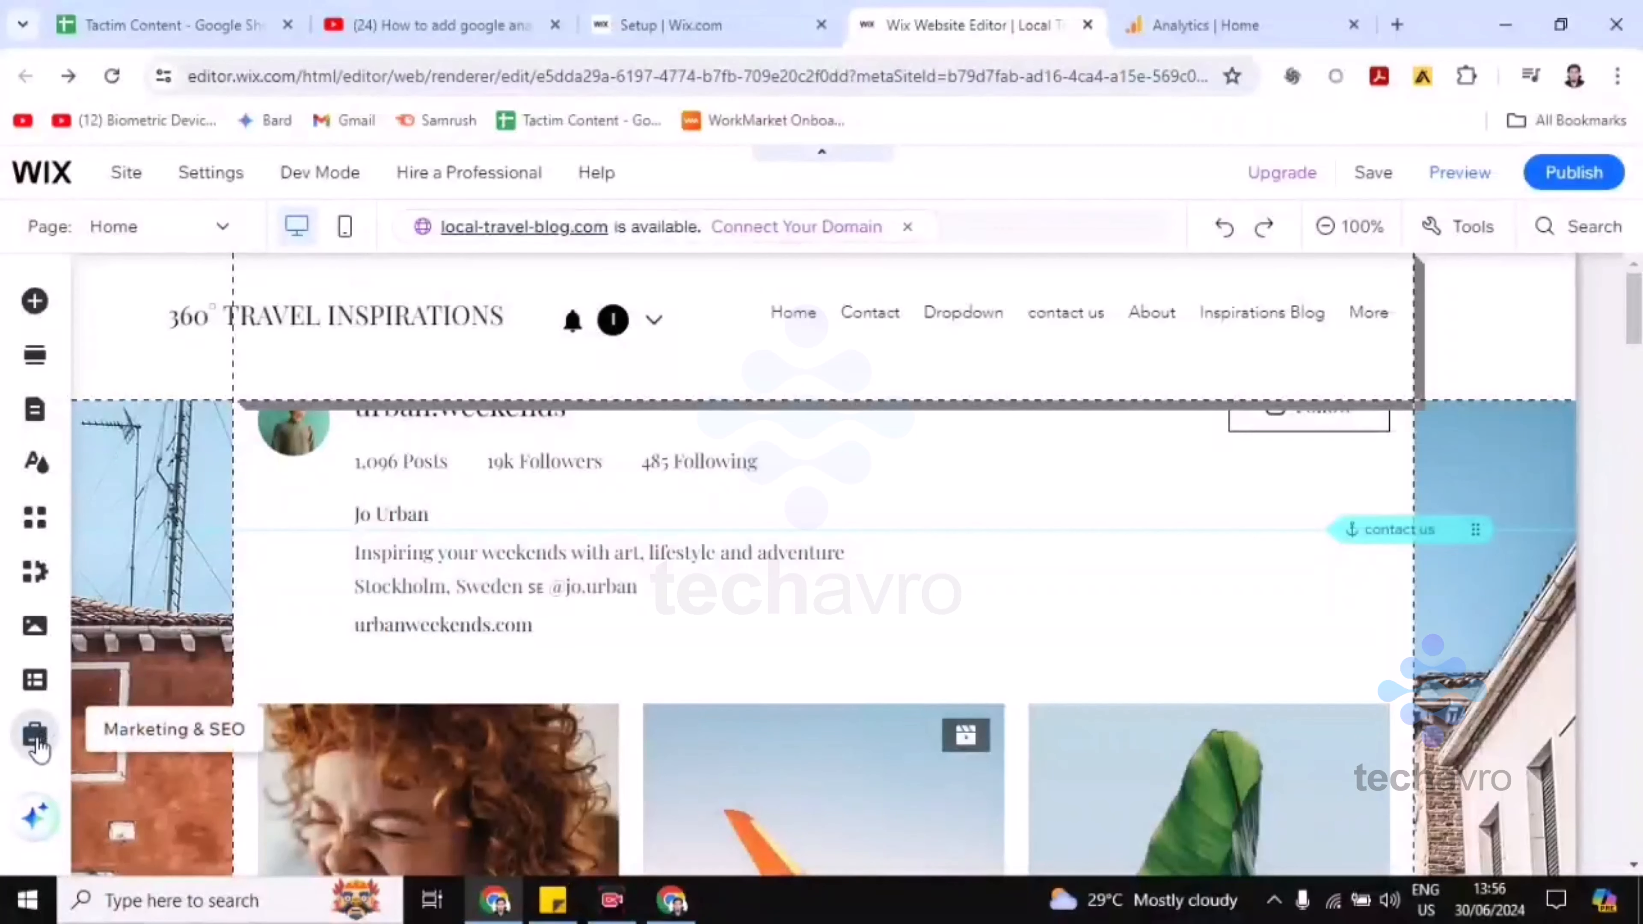
pyautogui.click(35, 737)
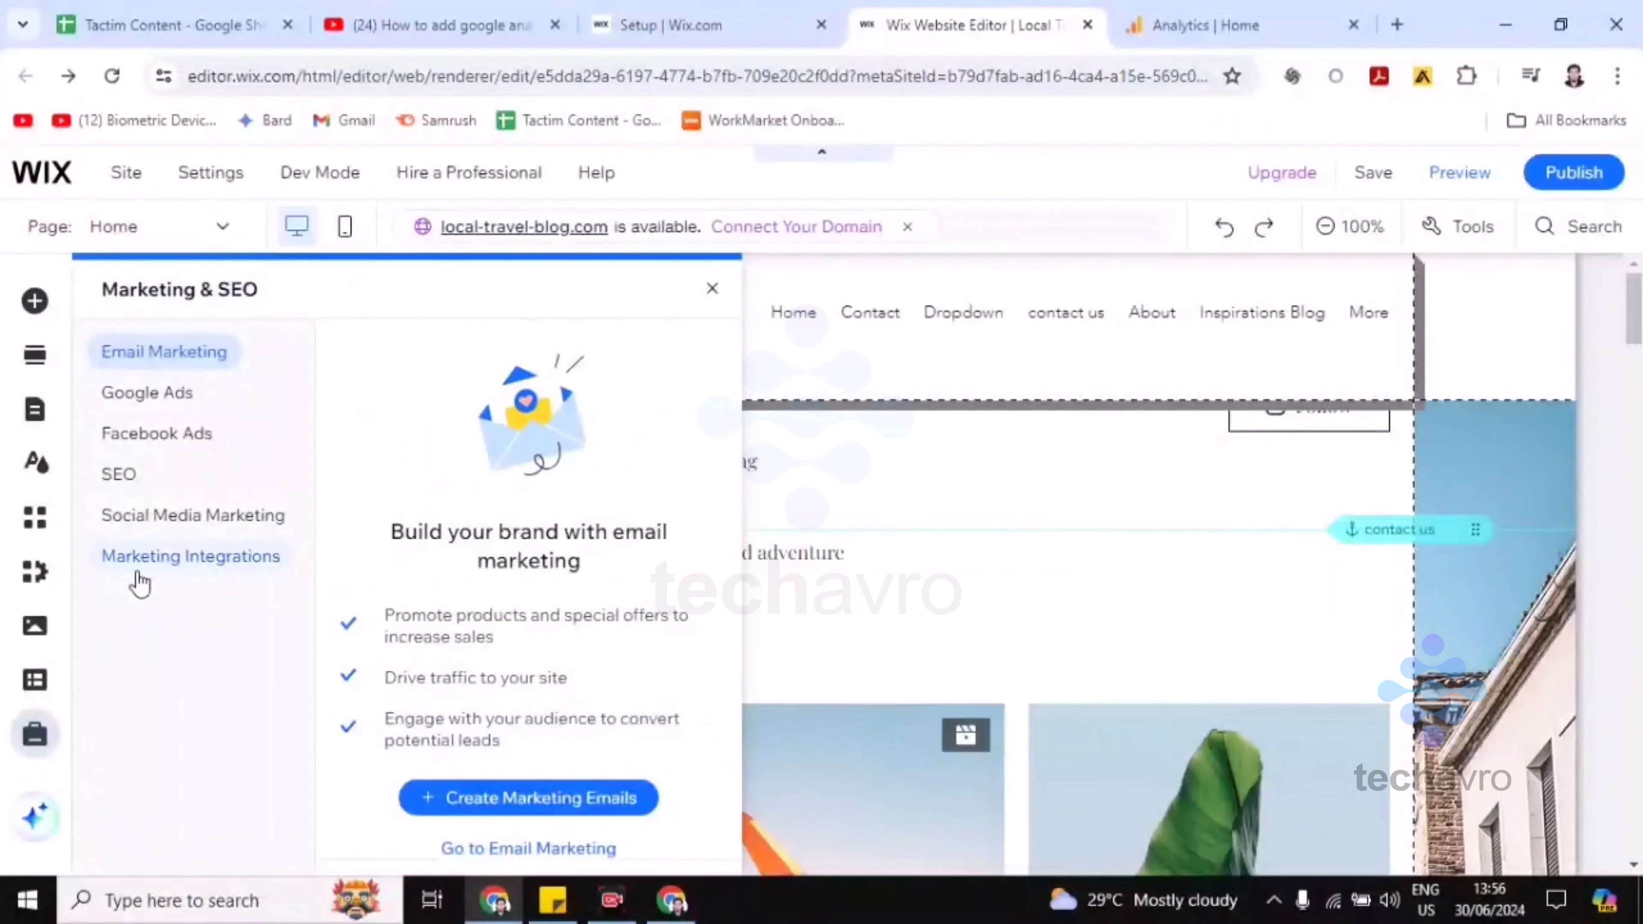
pyautogui.click(202, 568)
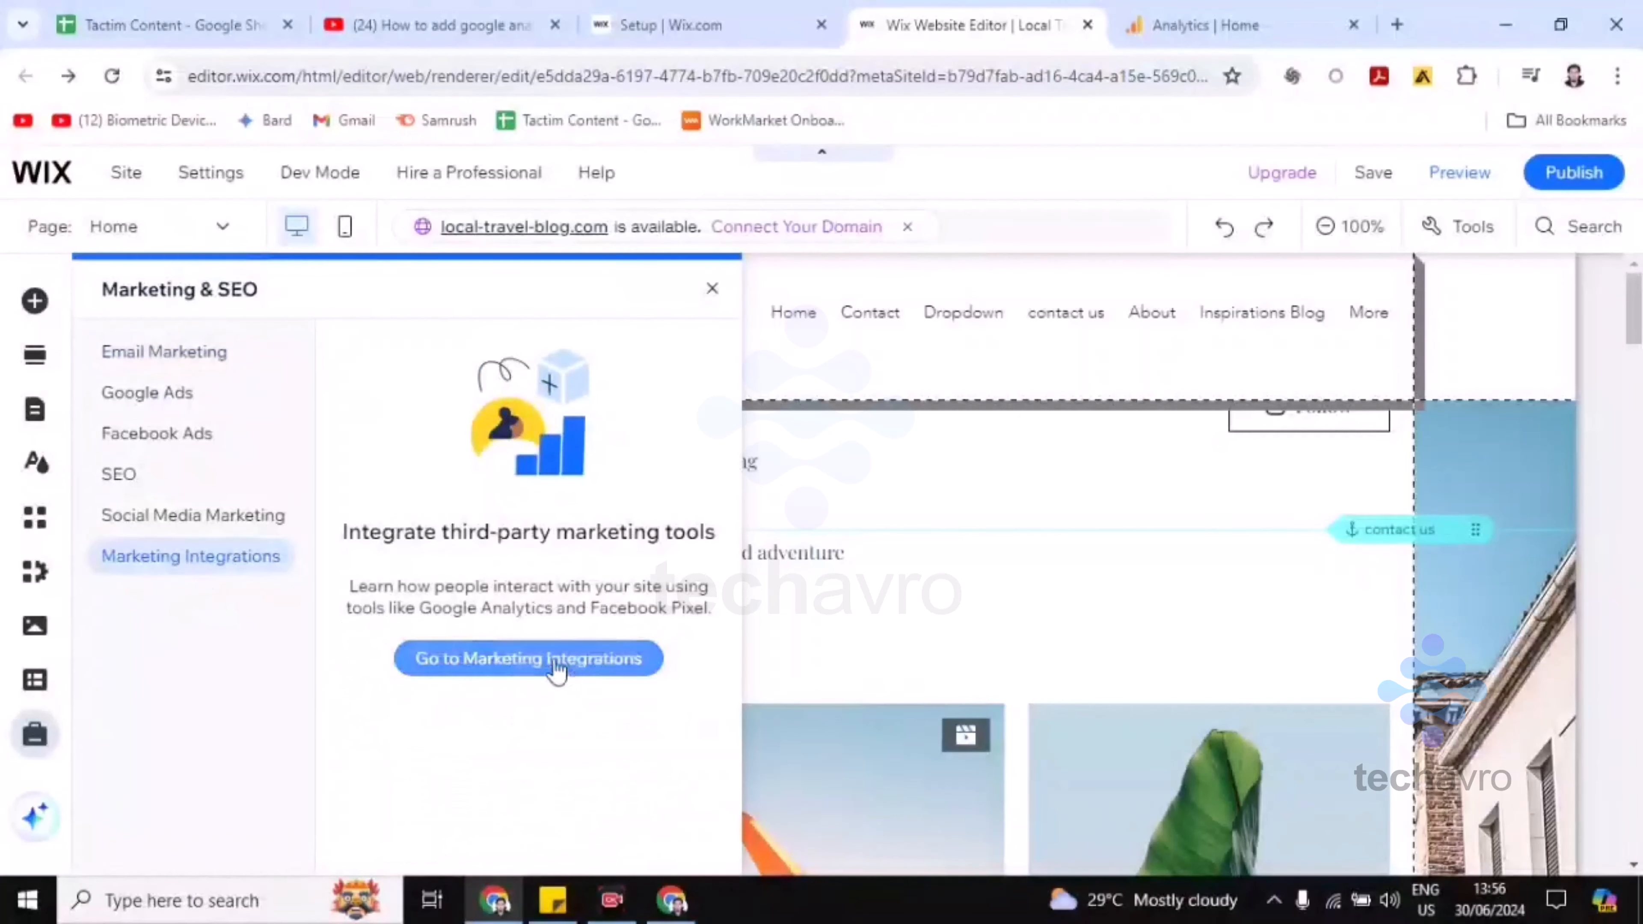
pyautogui.click(483, 661)
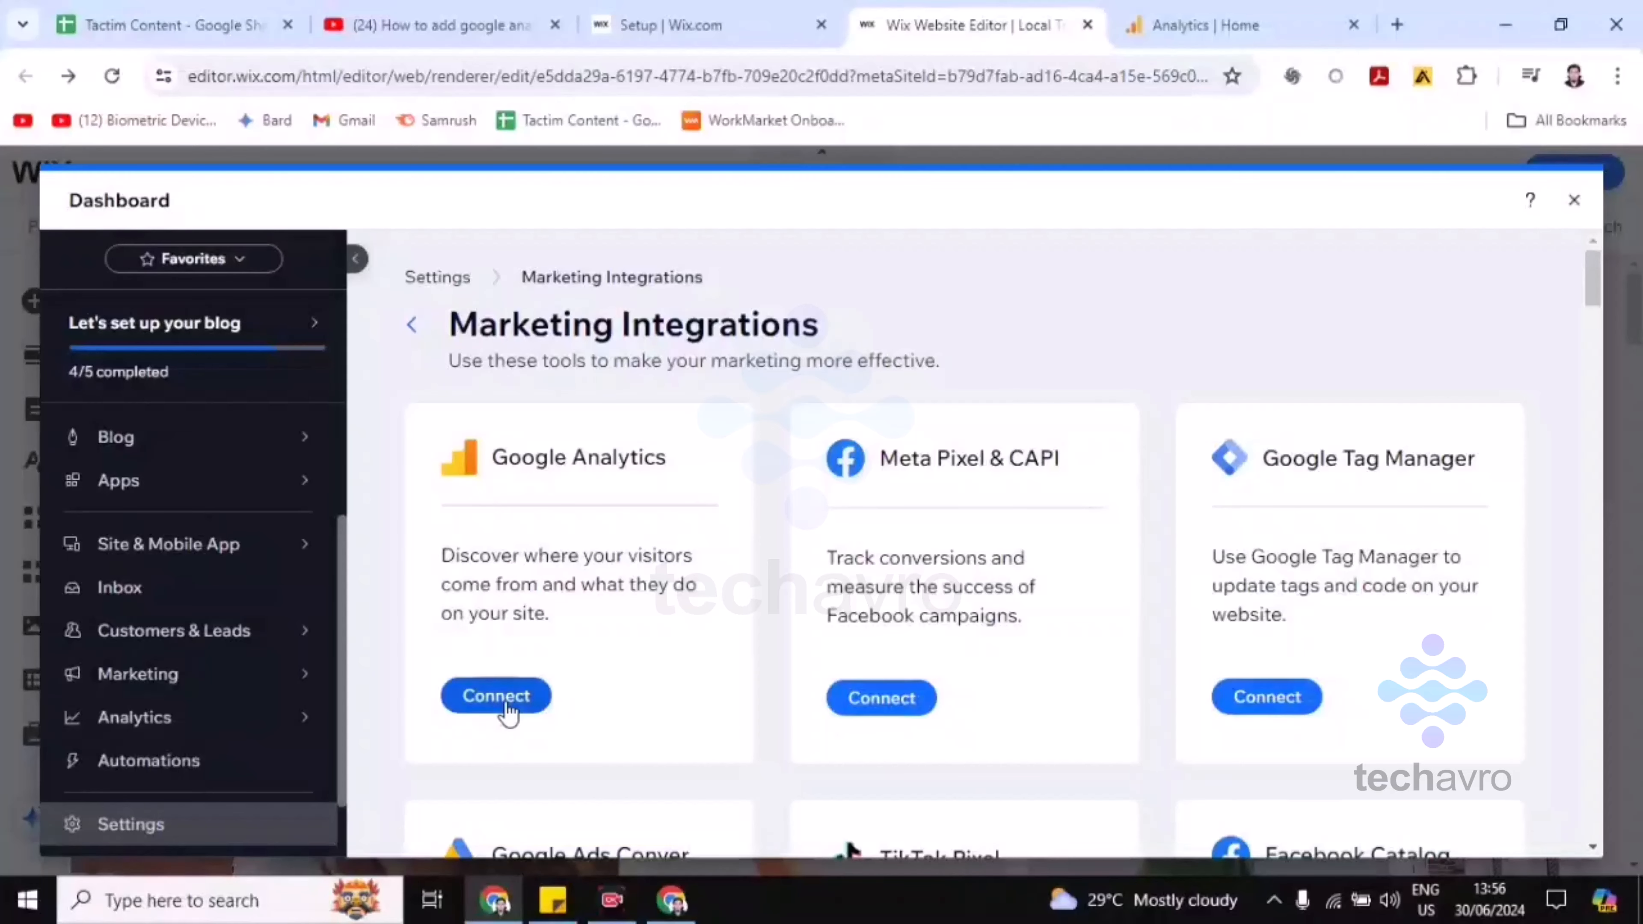
# Start connecting Google Analytics to the site and review the integration's connection instructions.
pyautogui.click(506, 705)
pyautogui.scroll(-6, 656, 605)
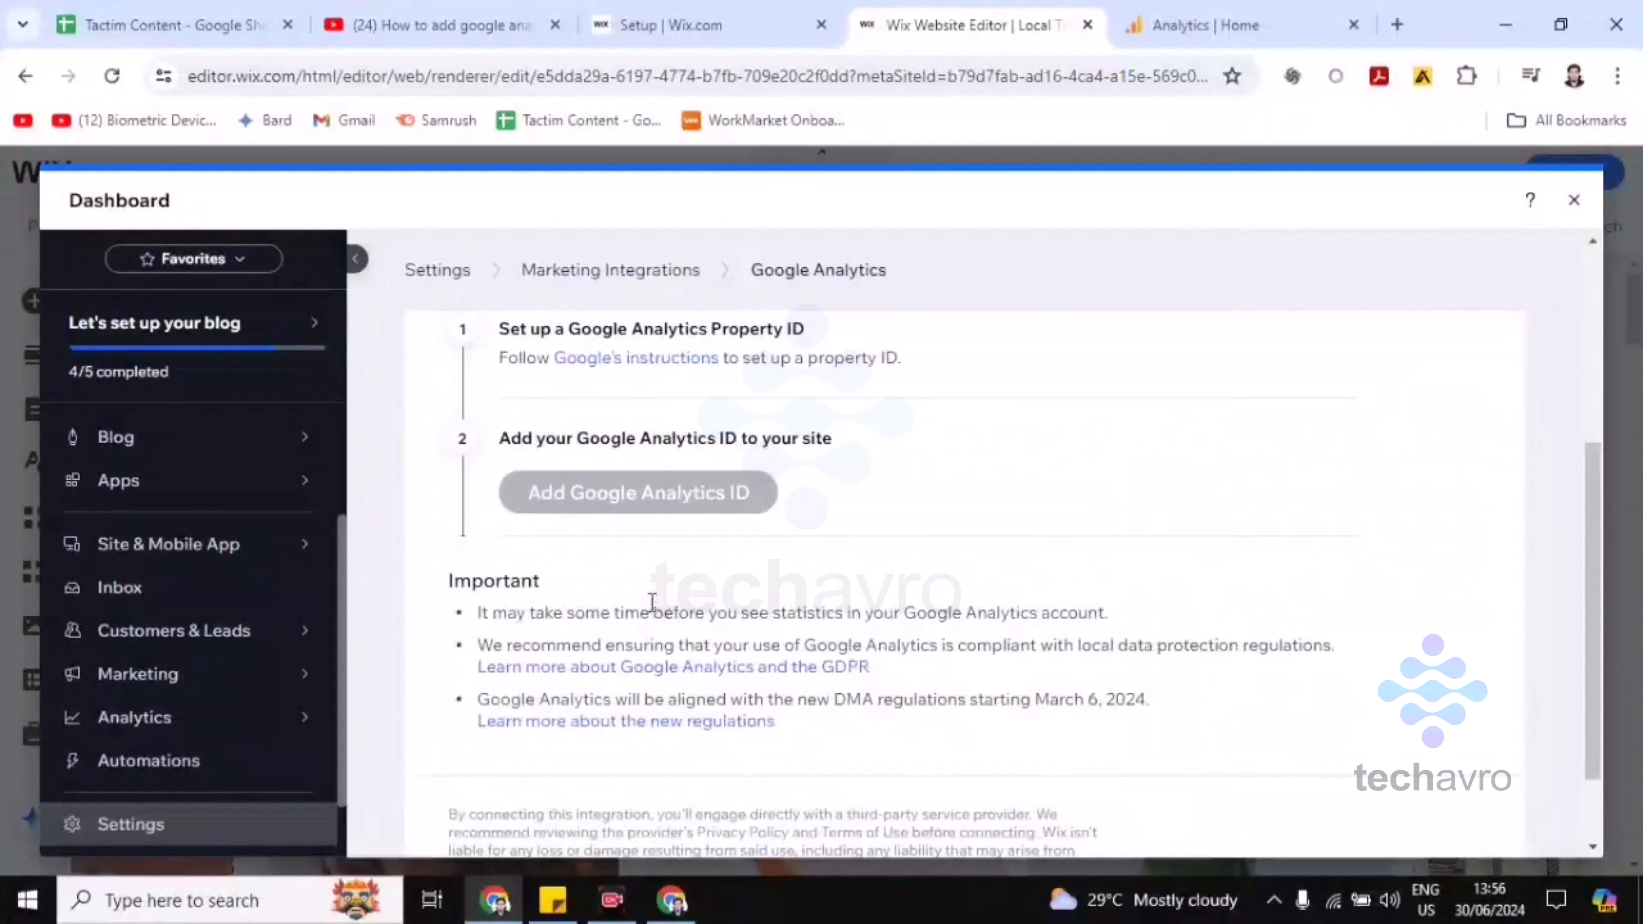
pyautogui.scroll(6, 652, 609)
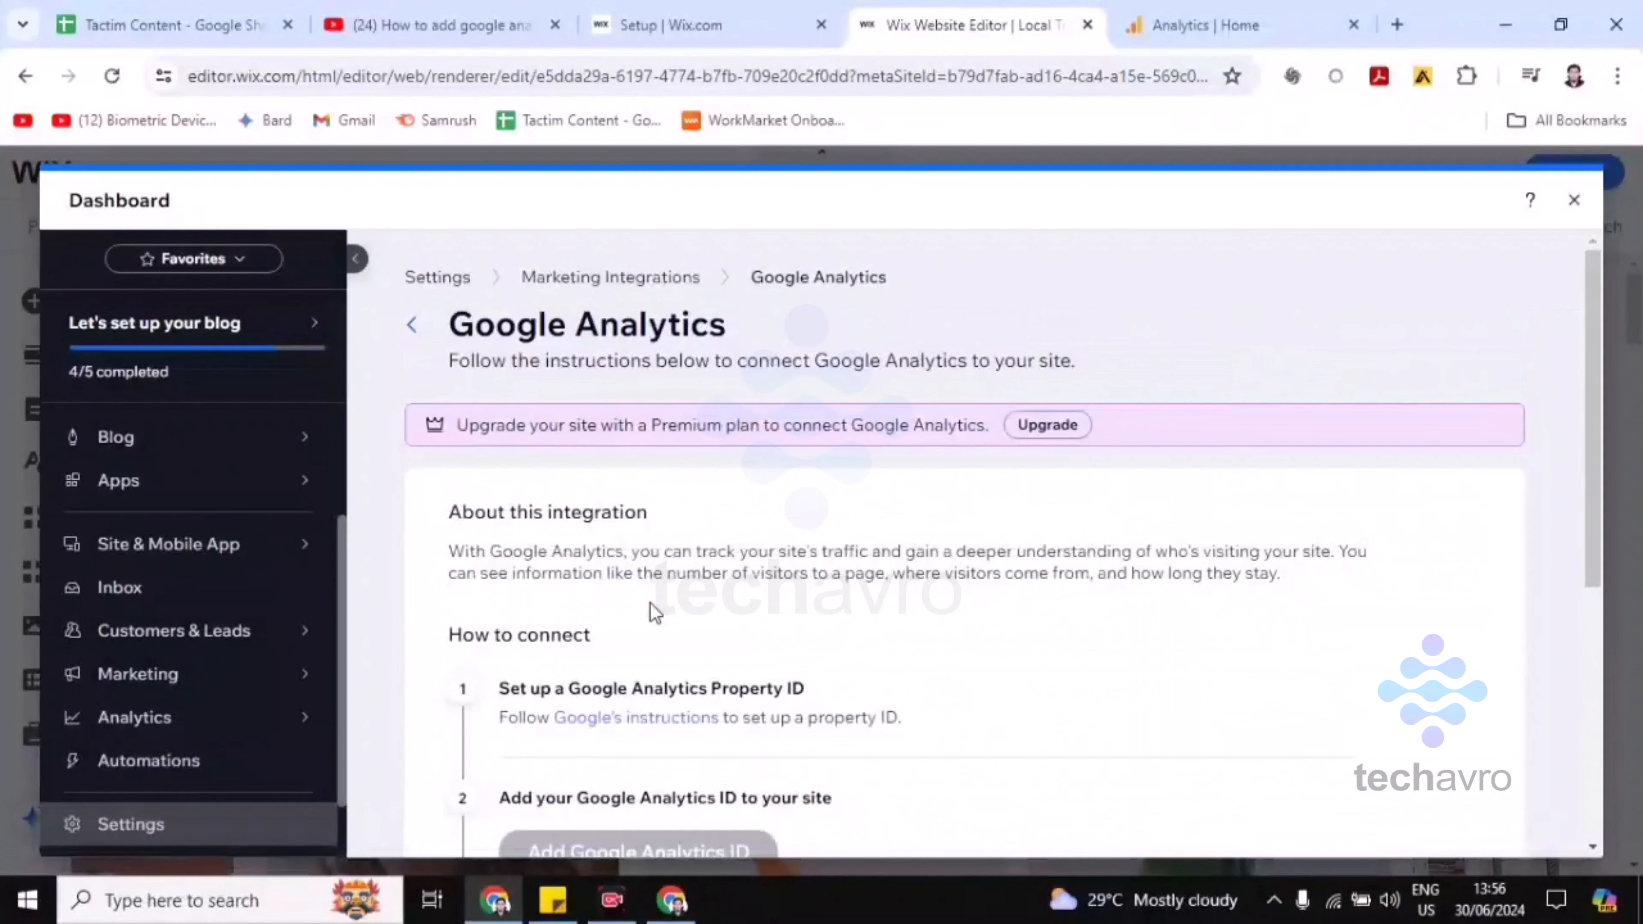
pyautogui.scroll(-2, 654, 613)
pyautogui.scroll(2, 626, 435)
# Check the measurement ID on the Analytics home page, return to the Wix Website Editor and minimize the browser.
pyautogui.click(1205, 24)
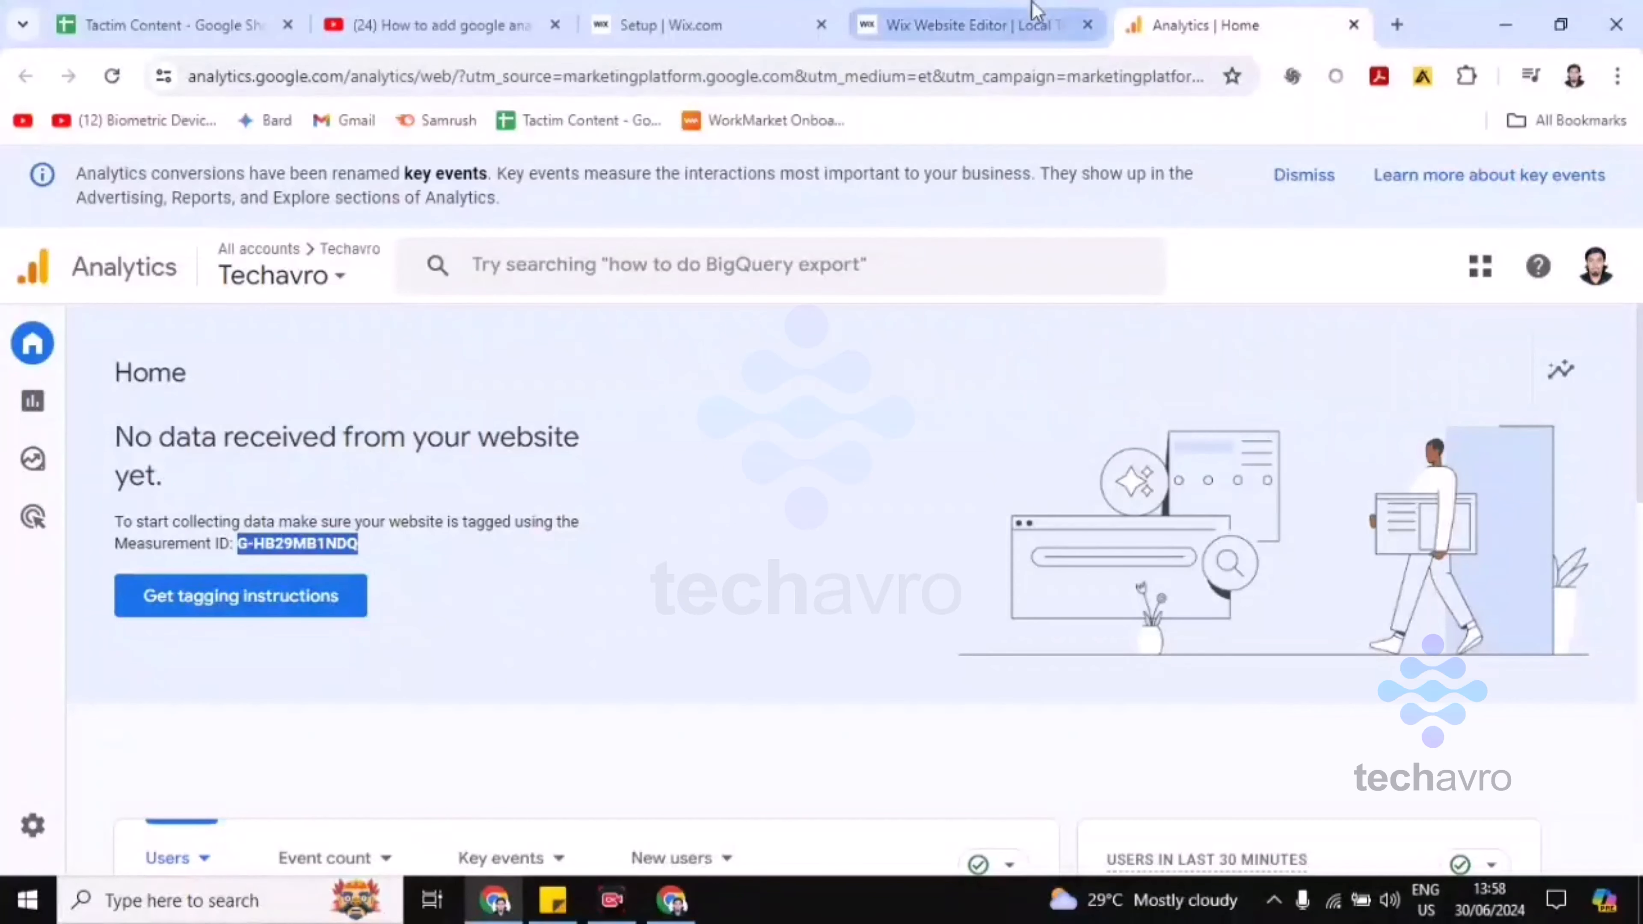
pyautogui.click(1041, 20)
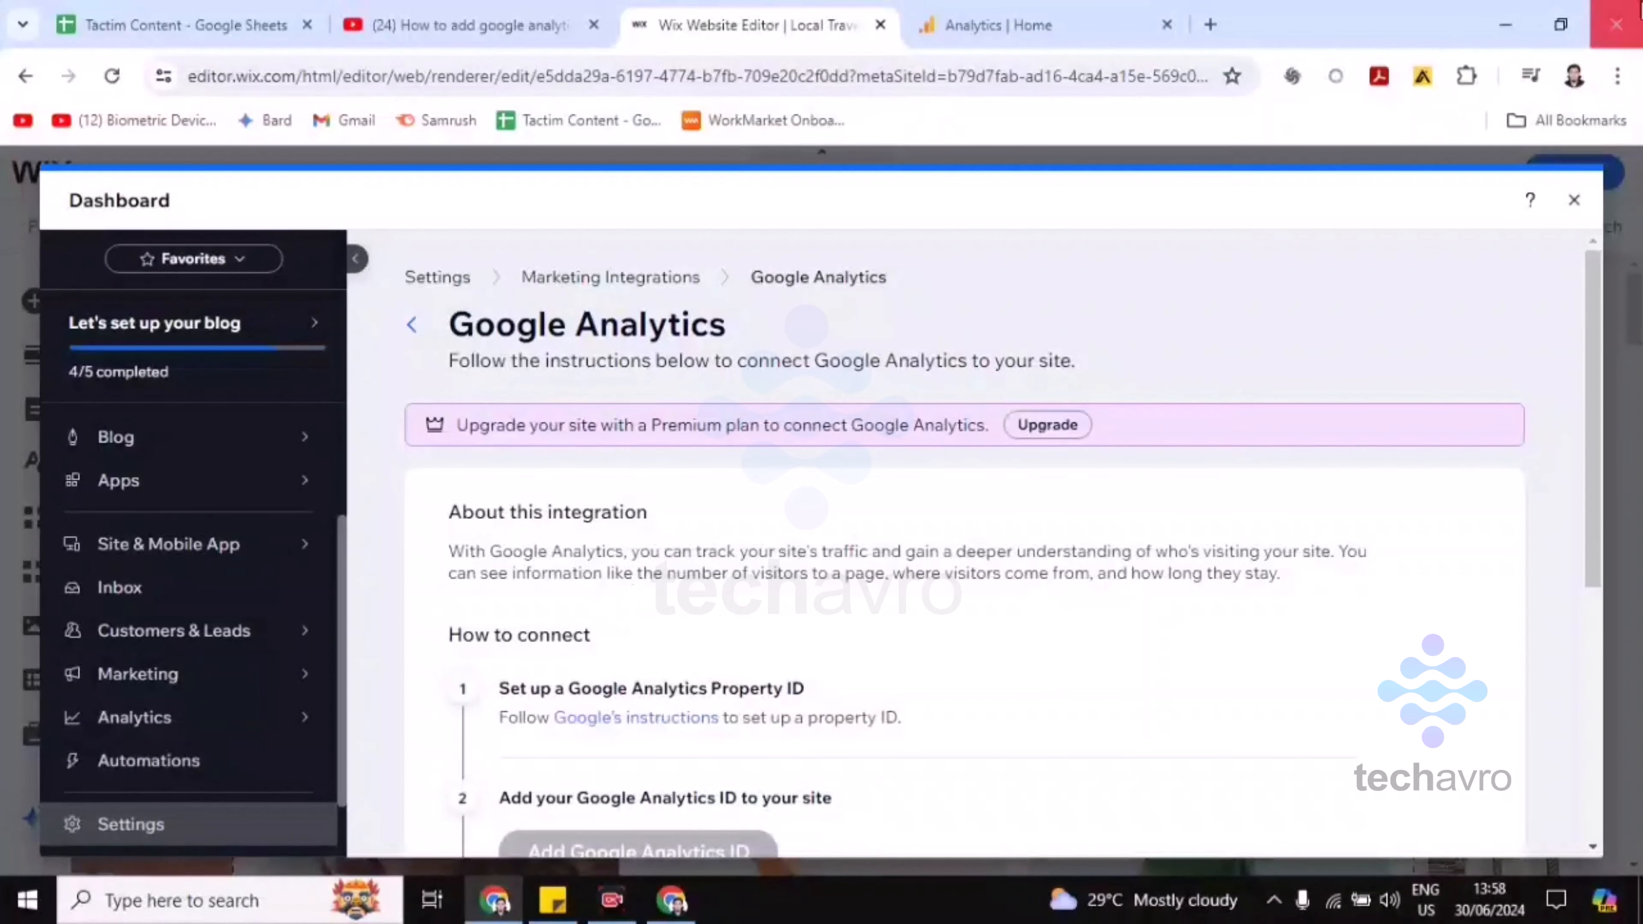
pyautogui.click(1506, 25)
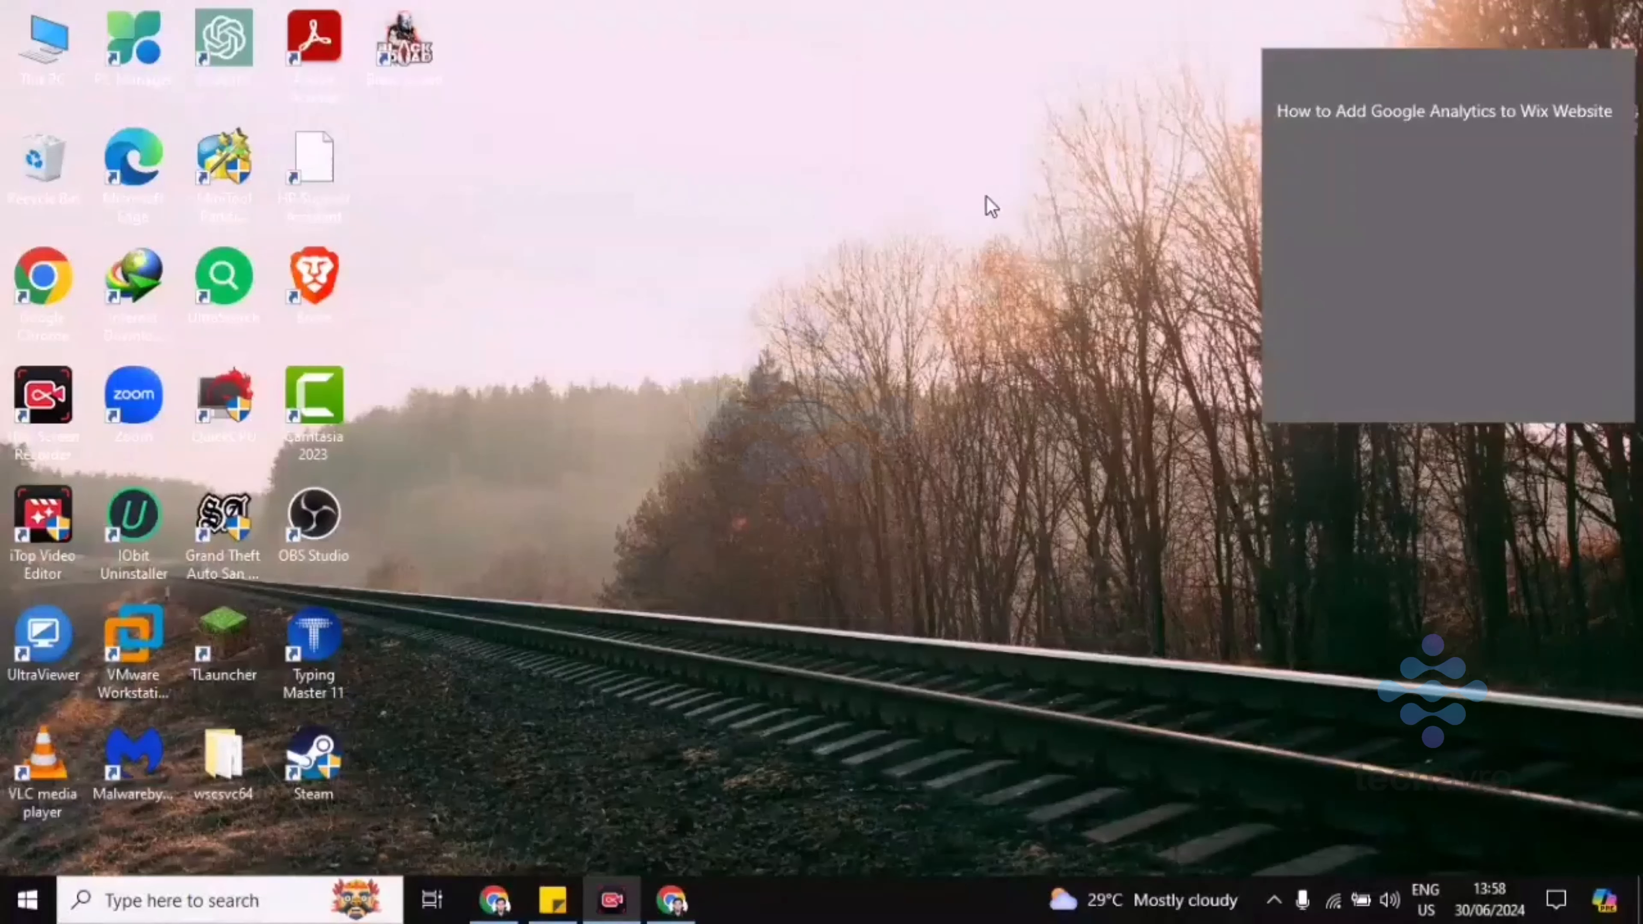